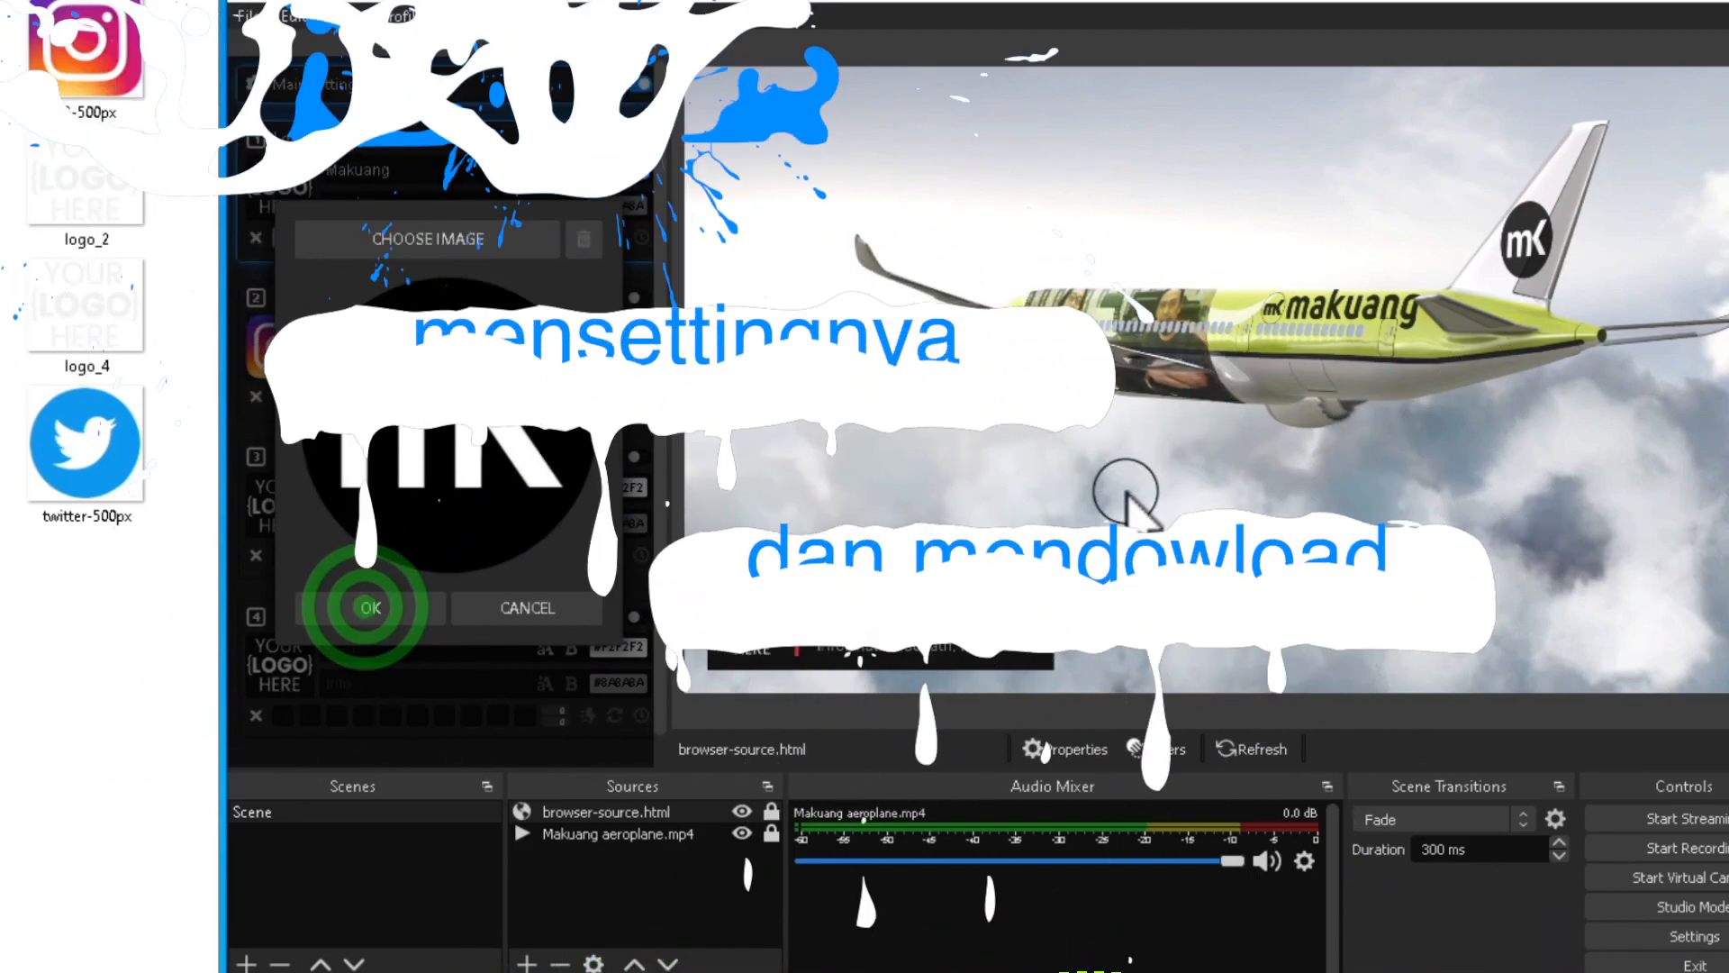
click(371, 607)
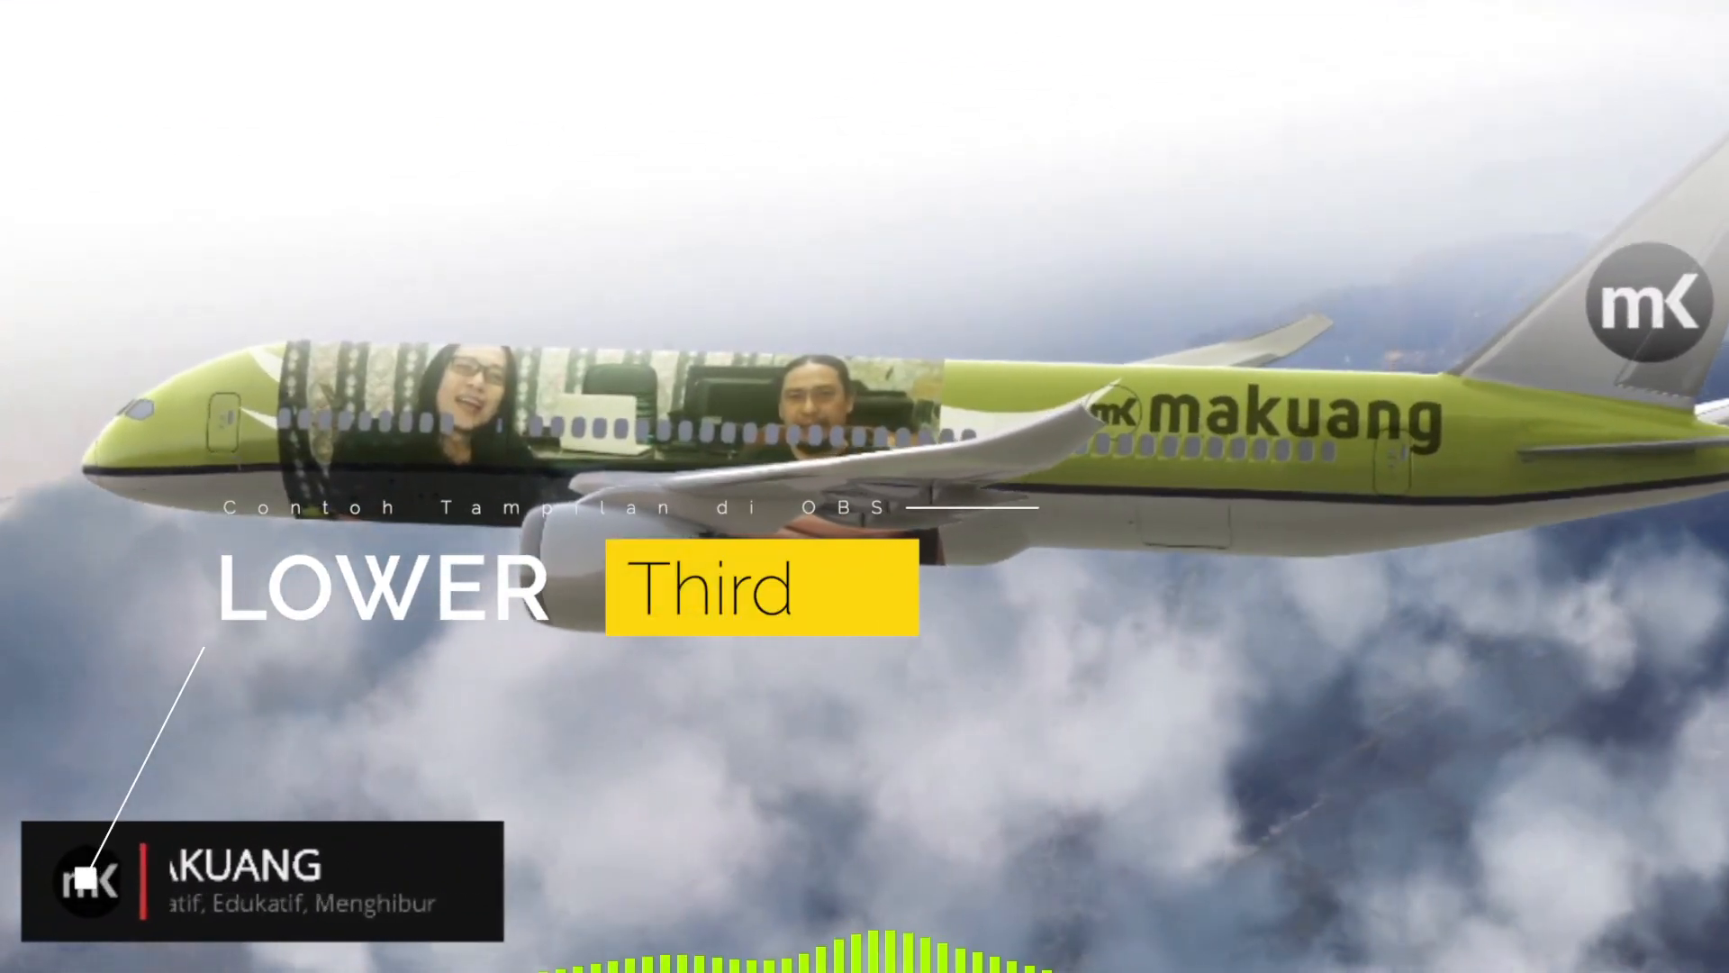
key(shift+2)
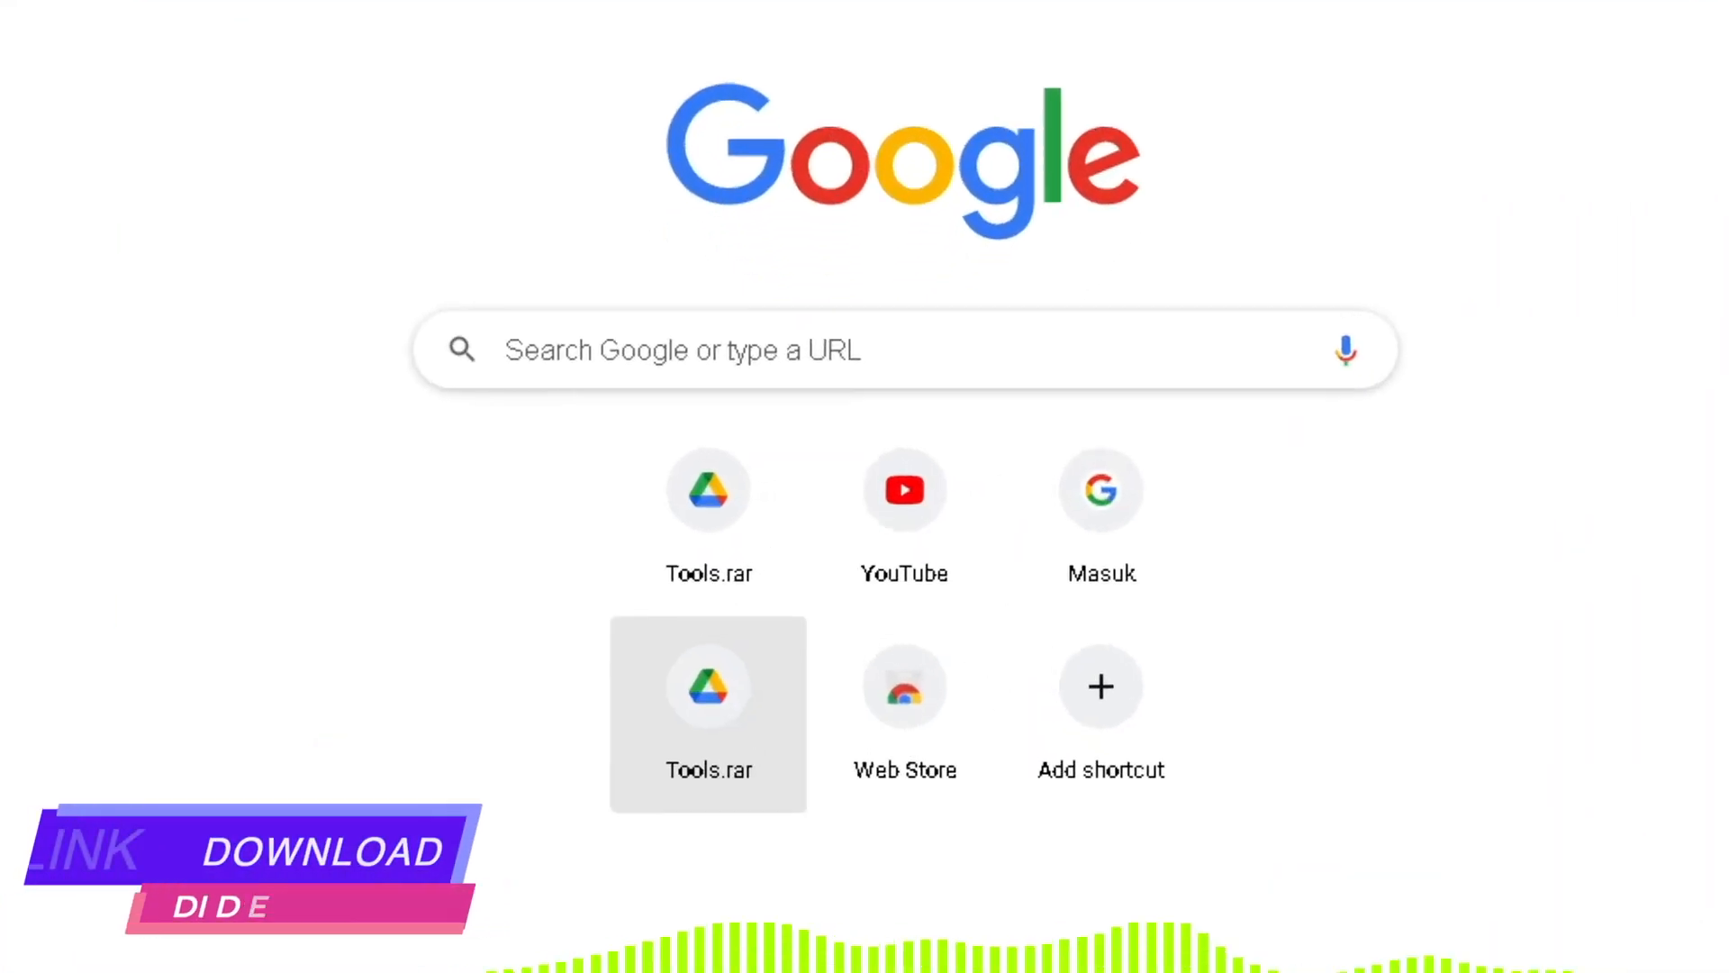
- Search Google for "obs lower thirds" and download Animated Lower Thirds with Dockable Control Panel v.1.6 from its OBS forum resource page
click(1111, 359)
click(599, 439)
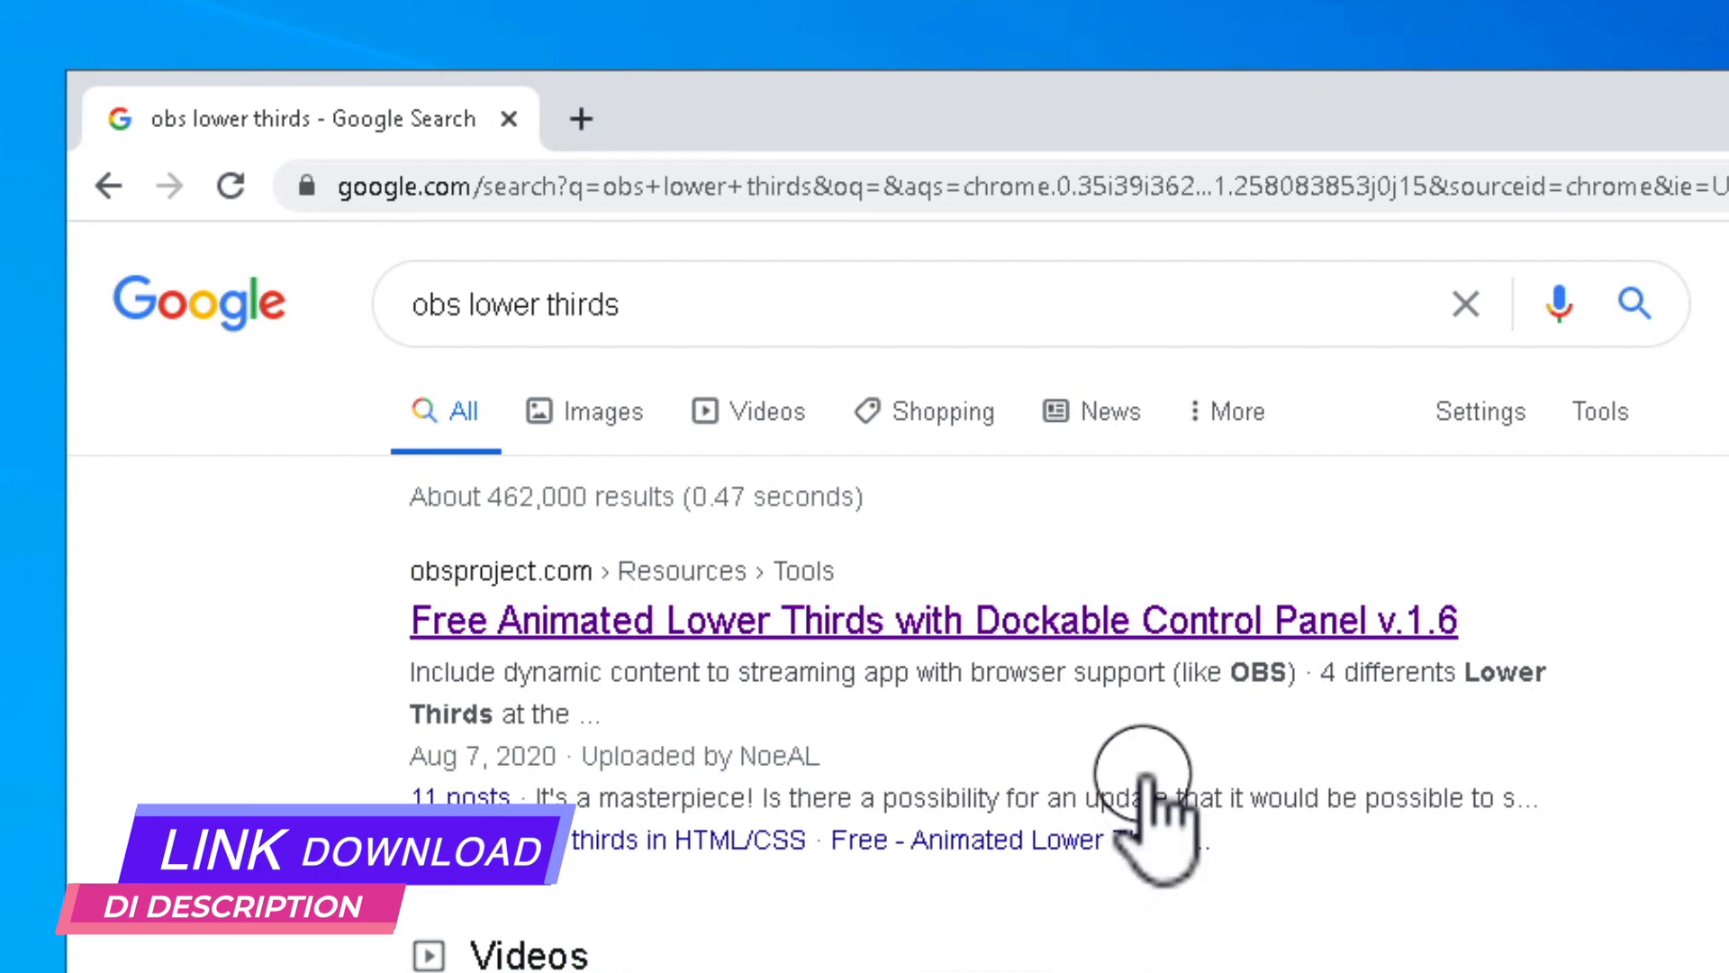
click(1136, 621)
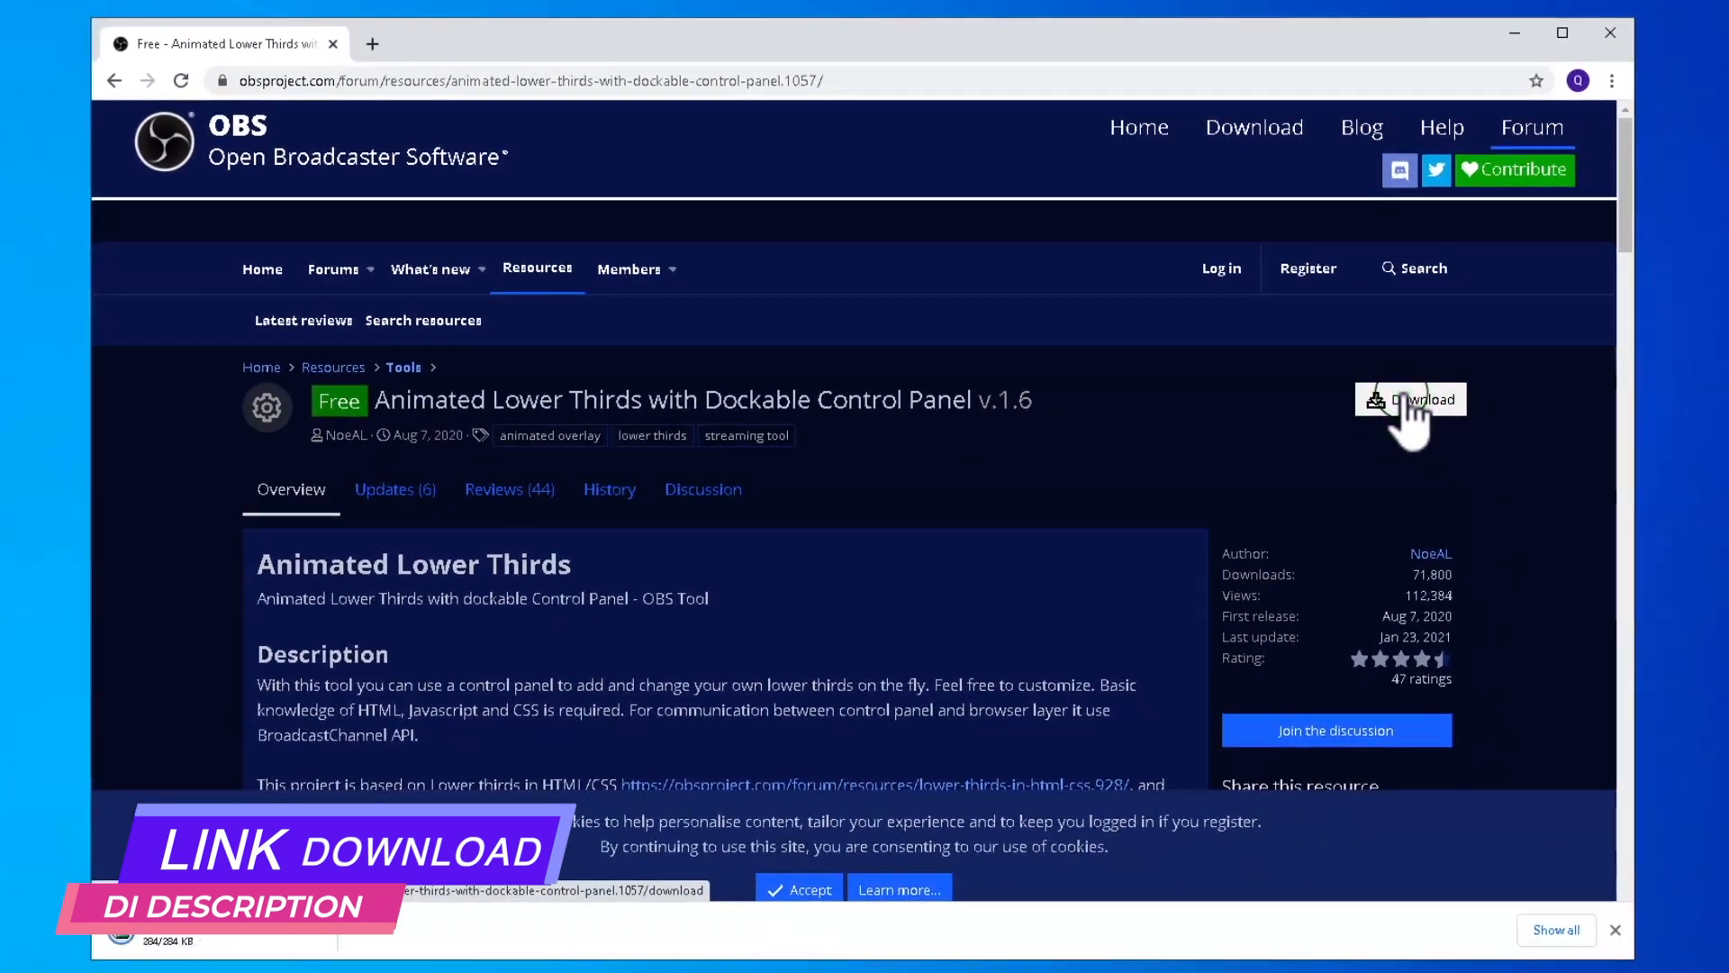
- Open the downloaded Animated-Lower-Thirds_1.6.zip in WinRAR and extract it to an Animated-Lower-Thirds_1.6 folder in Downloads
click(196, 929)
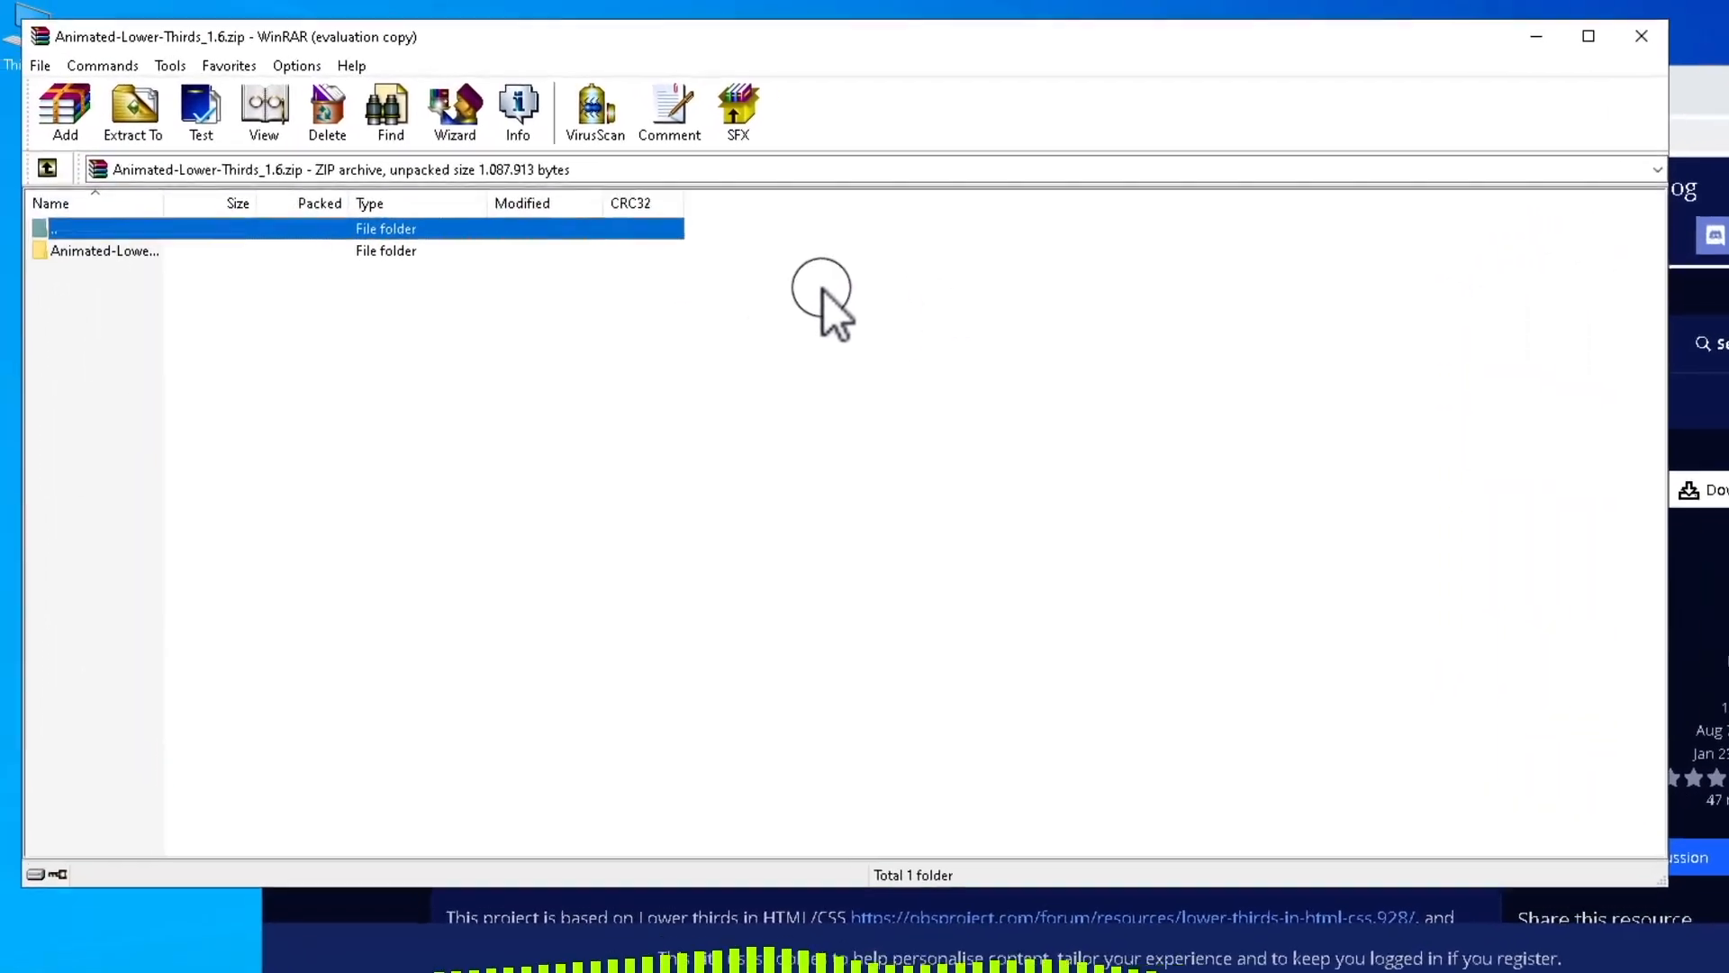
click(144, 119)
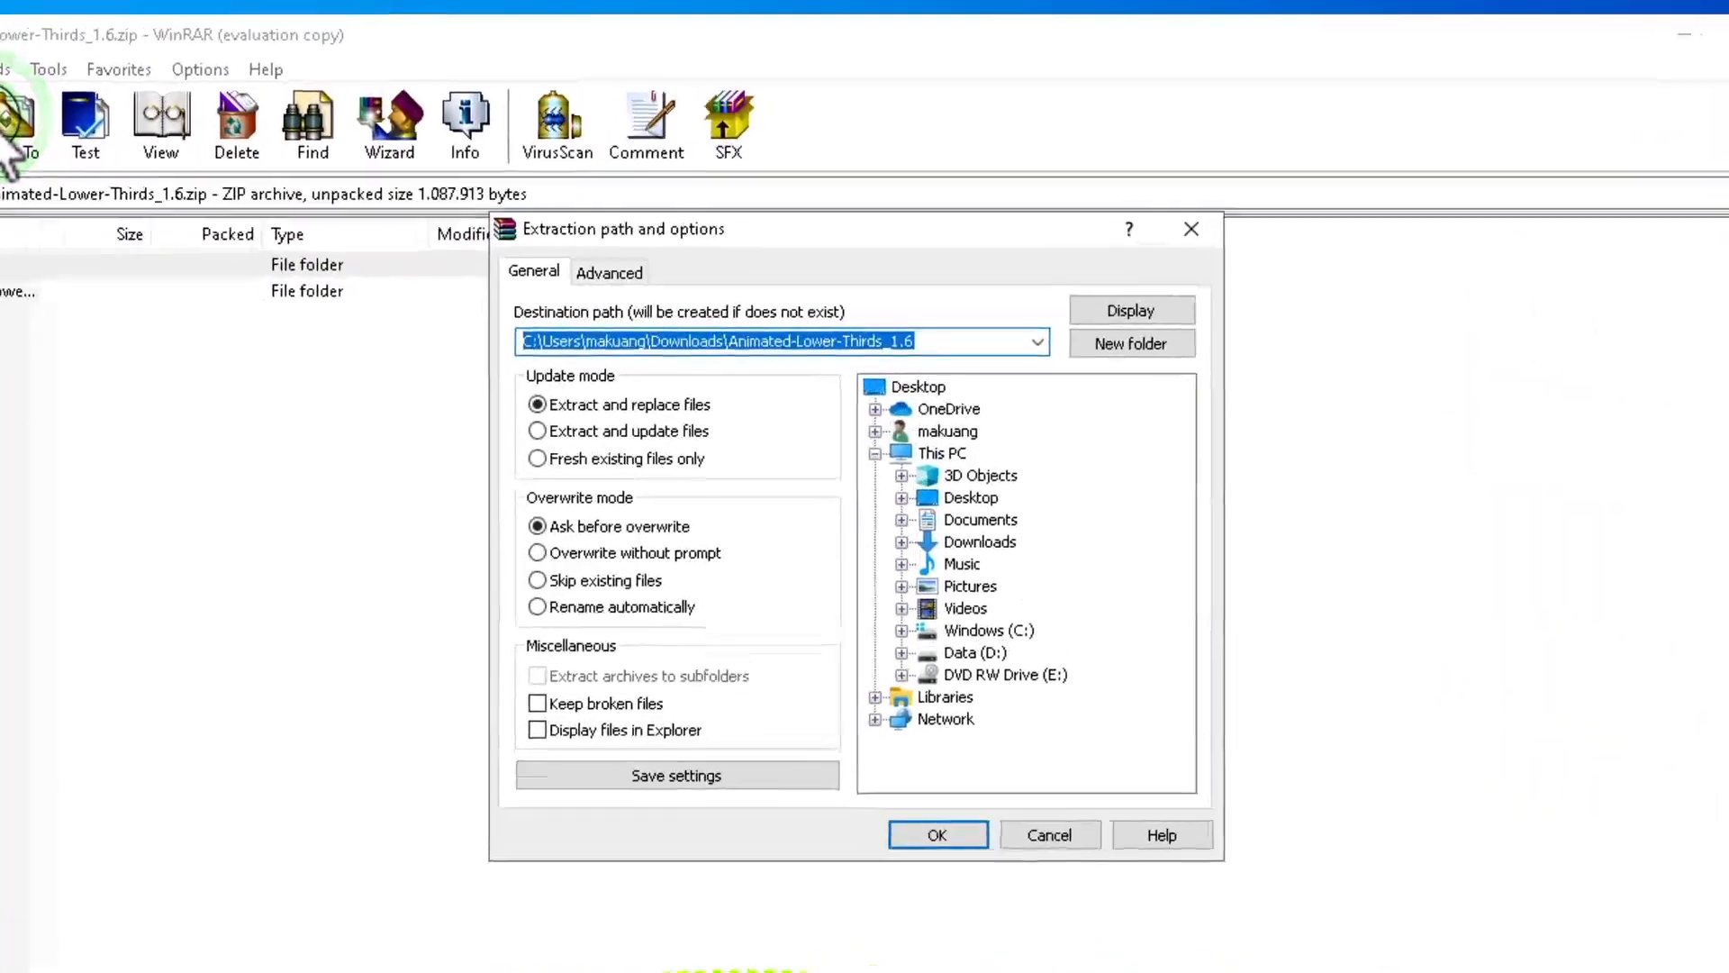
click(935, 896)
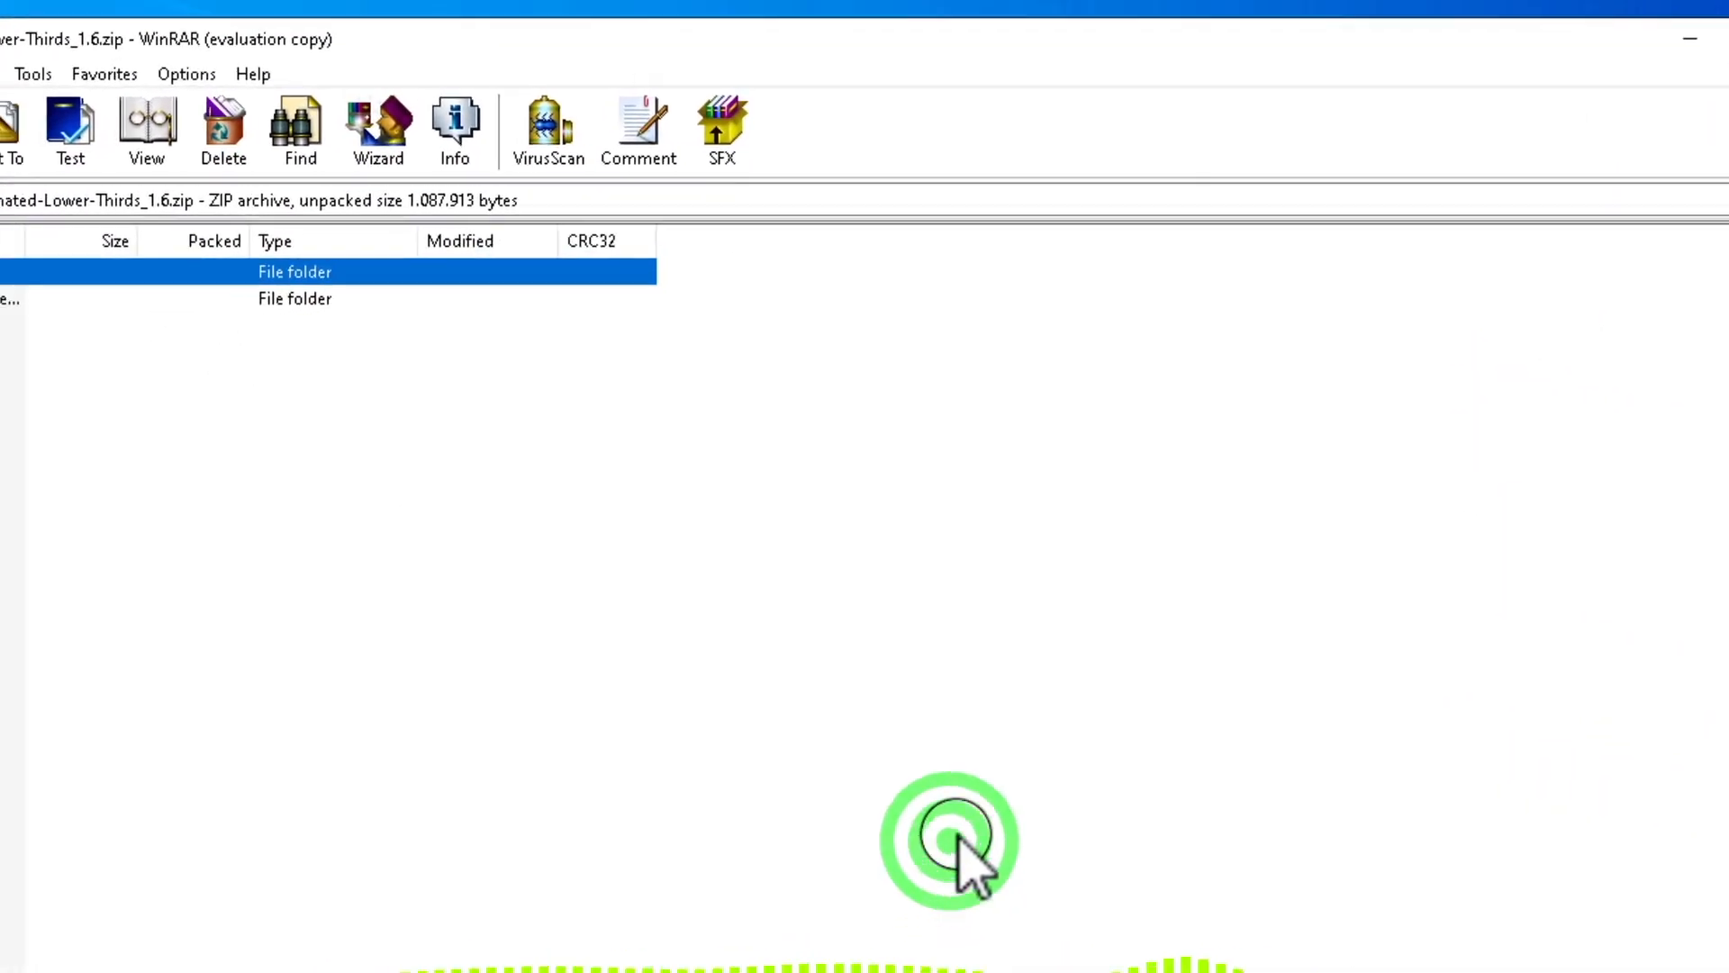
click(1670, 70)
- In File Explorer, copy the Animated-Lower-Thirds folder found inside the extracted Animated-Lower-Thirds_1.6 folder in Downloads
key(super+e)
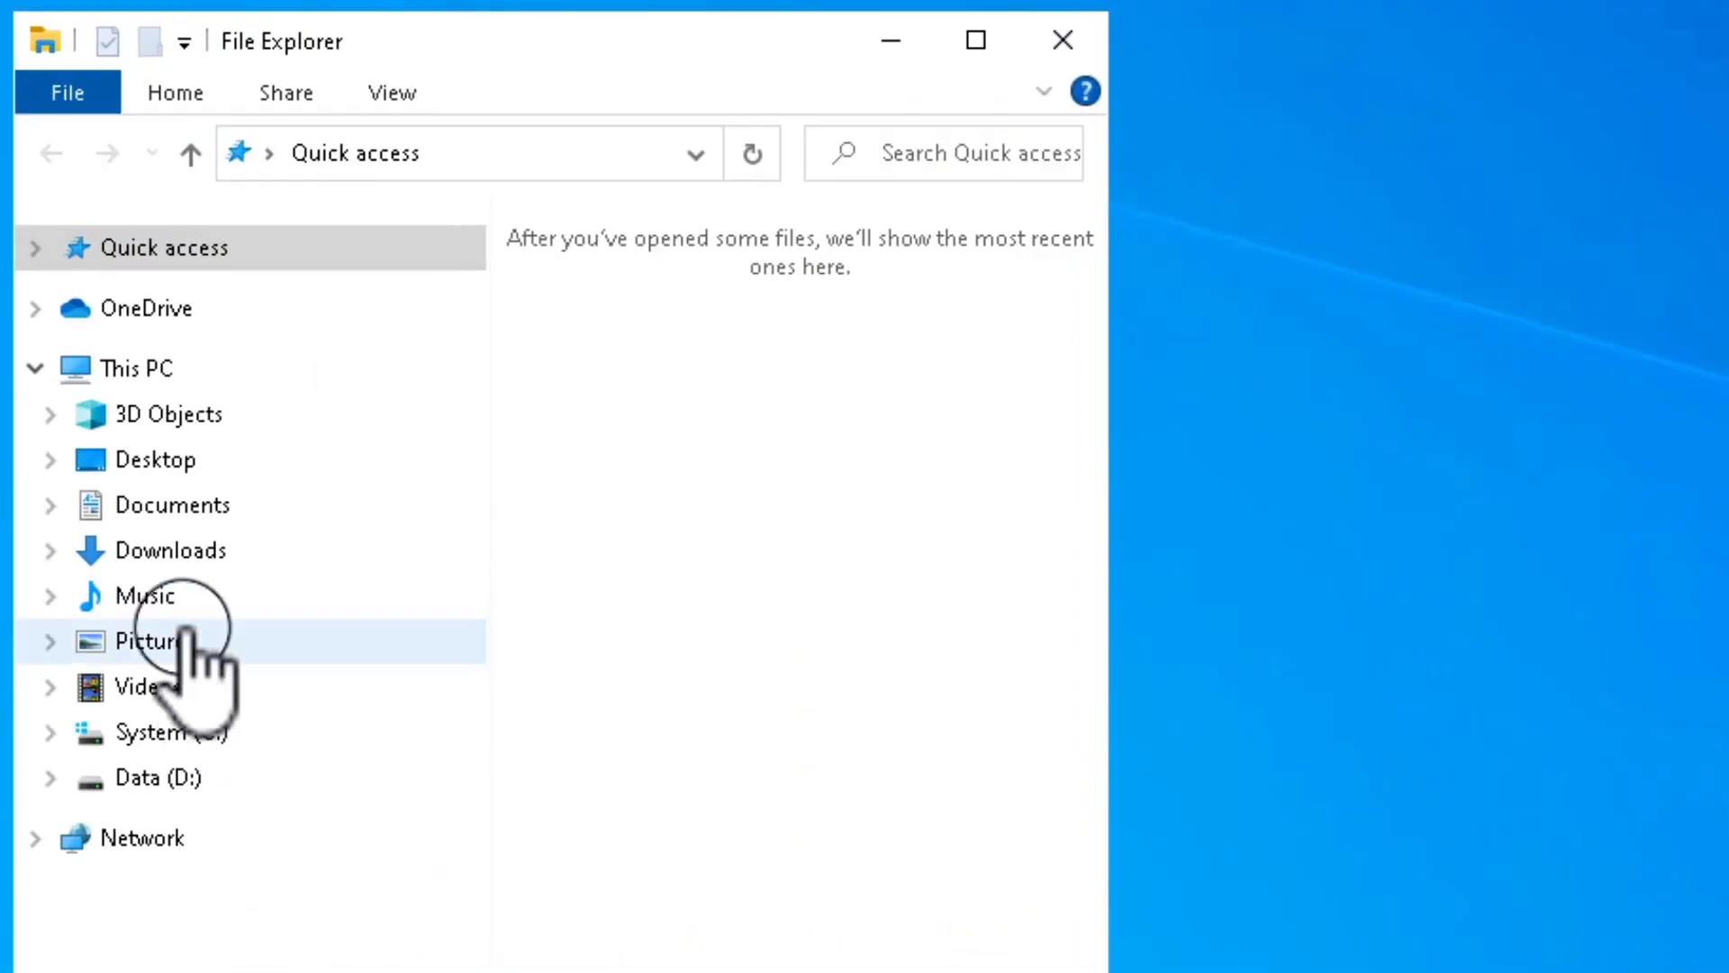
click(184, 547)
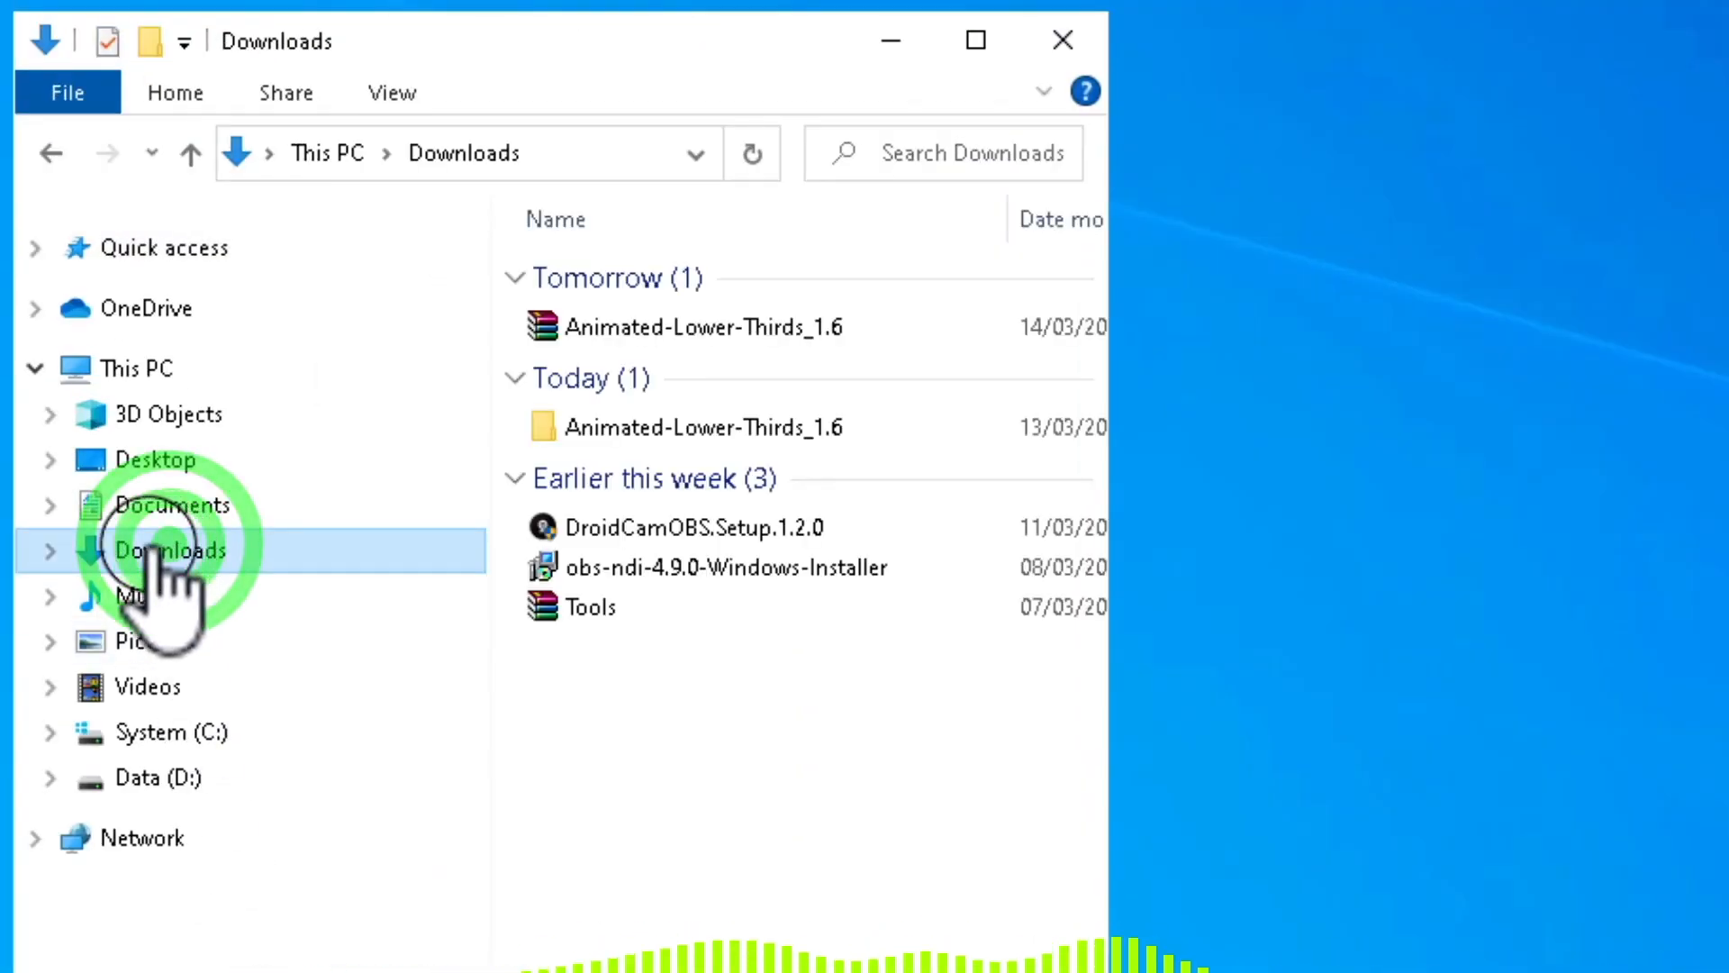
click(56, 549)
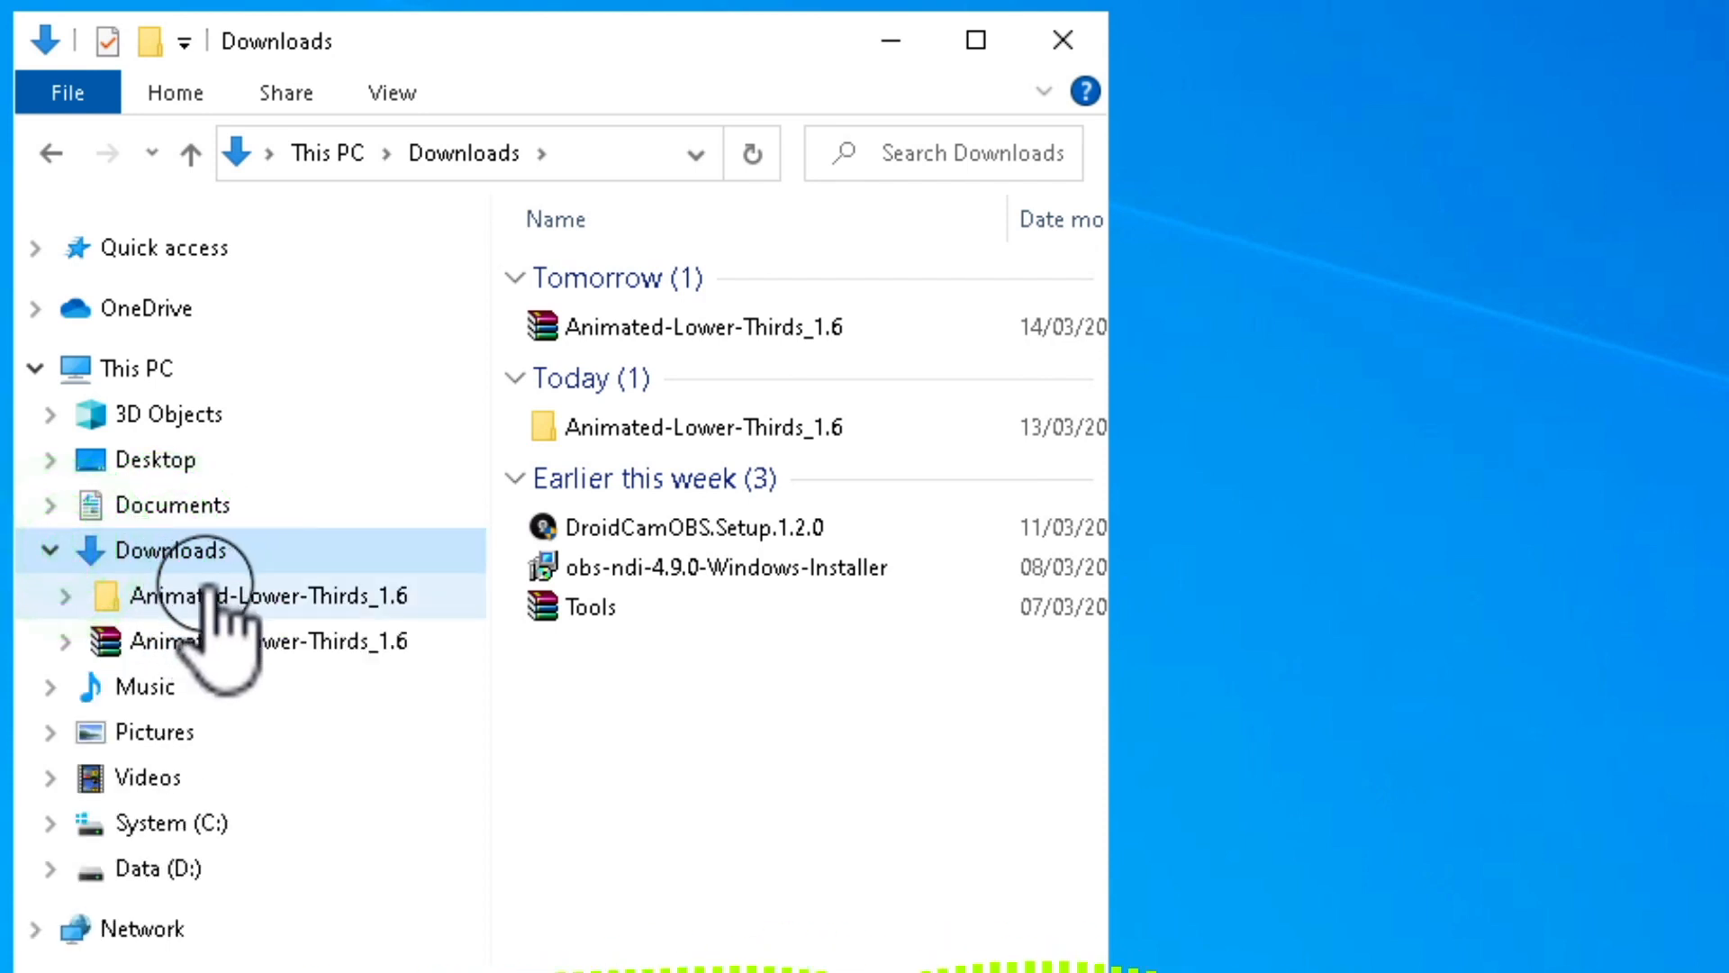
click(219, 596)
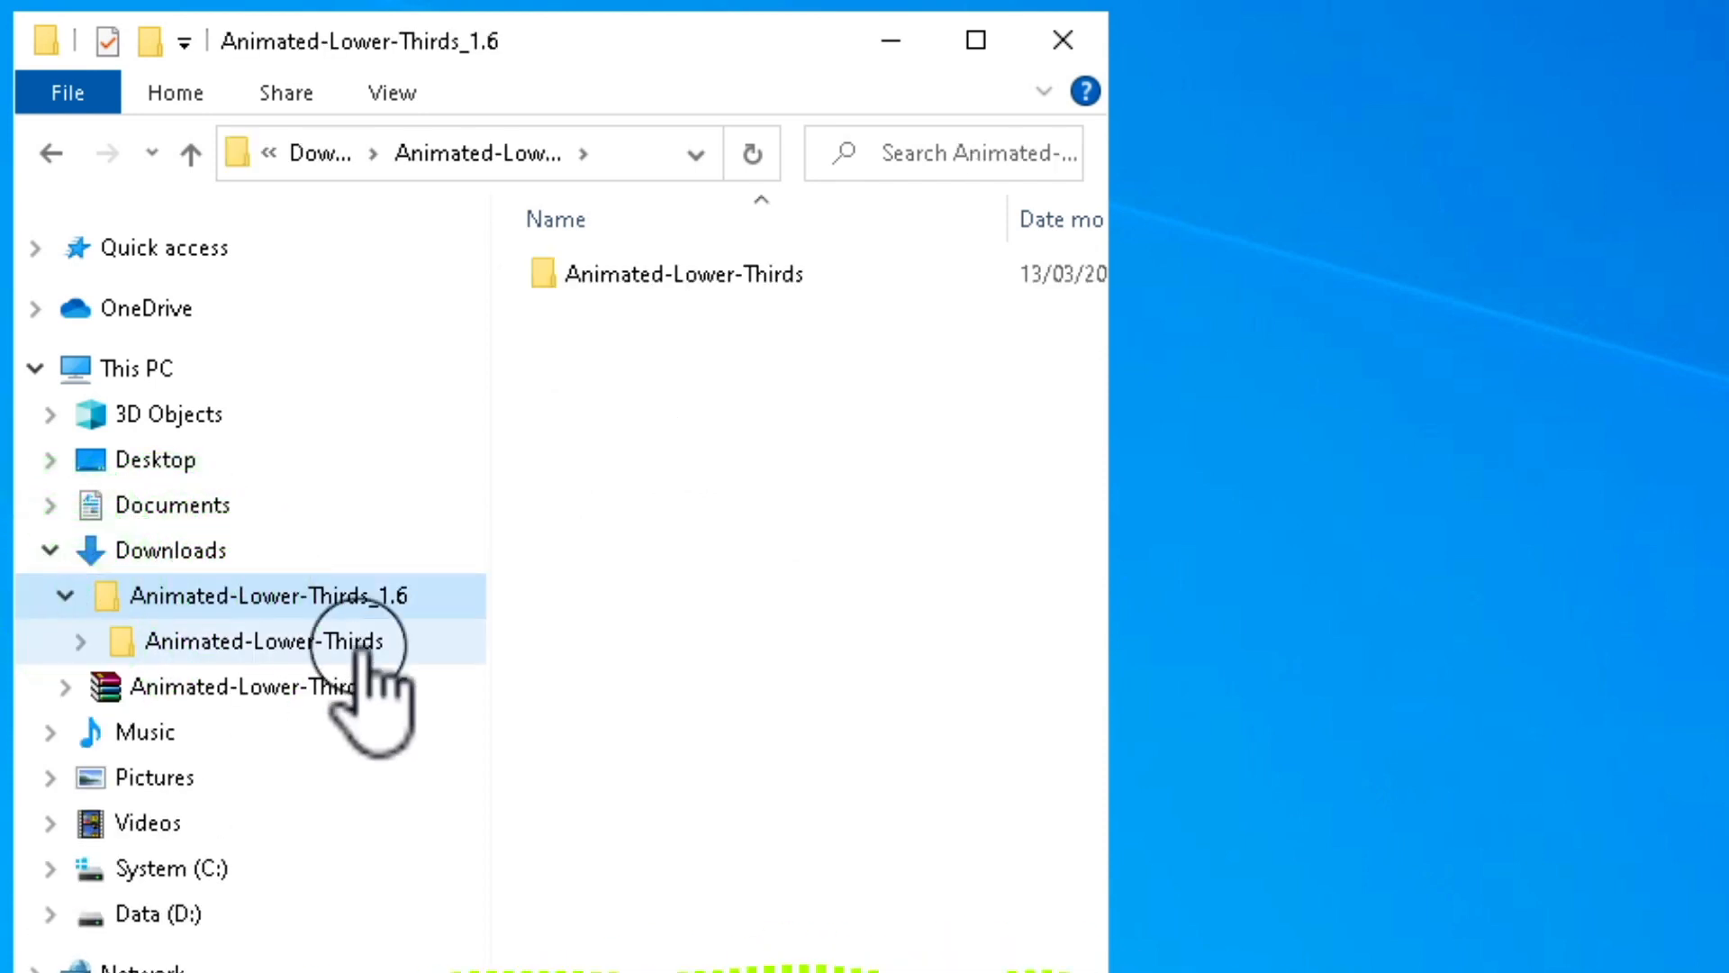
click(358, 643)
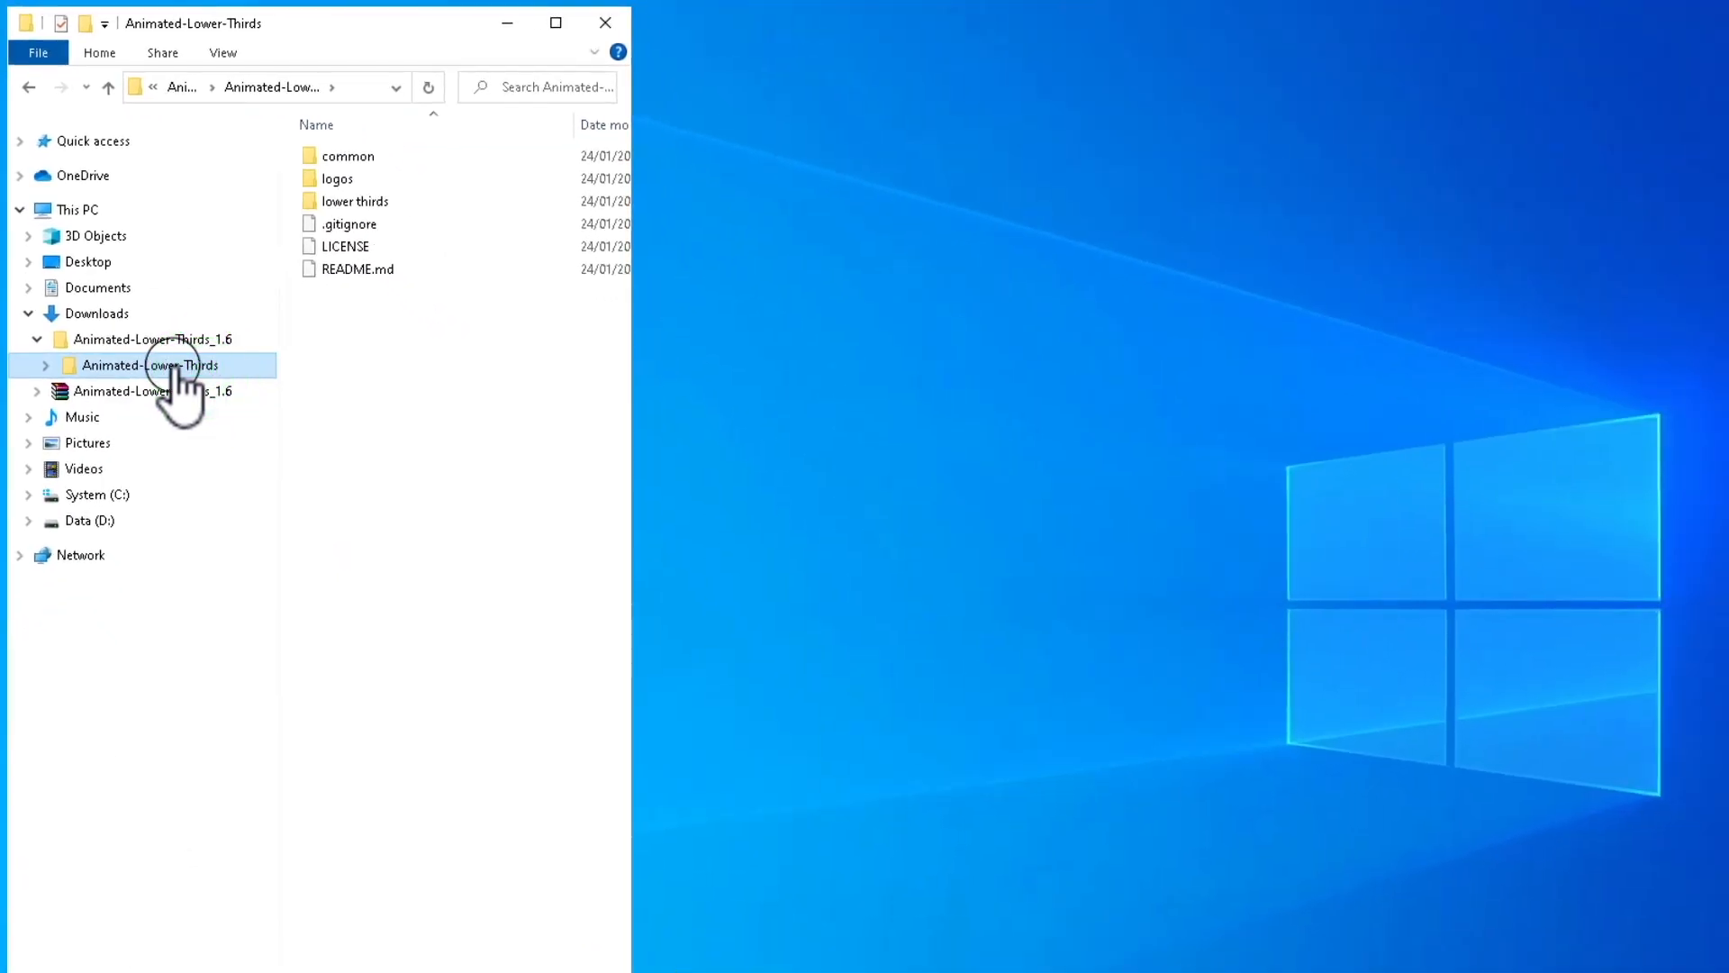
right_click(179, 369)
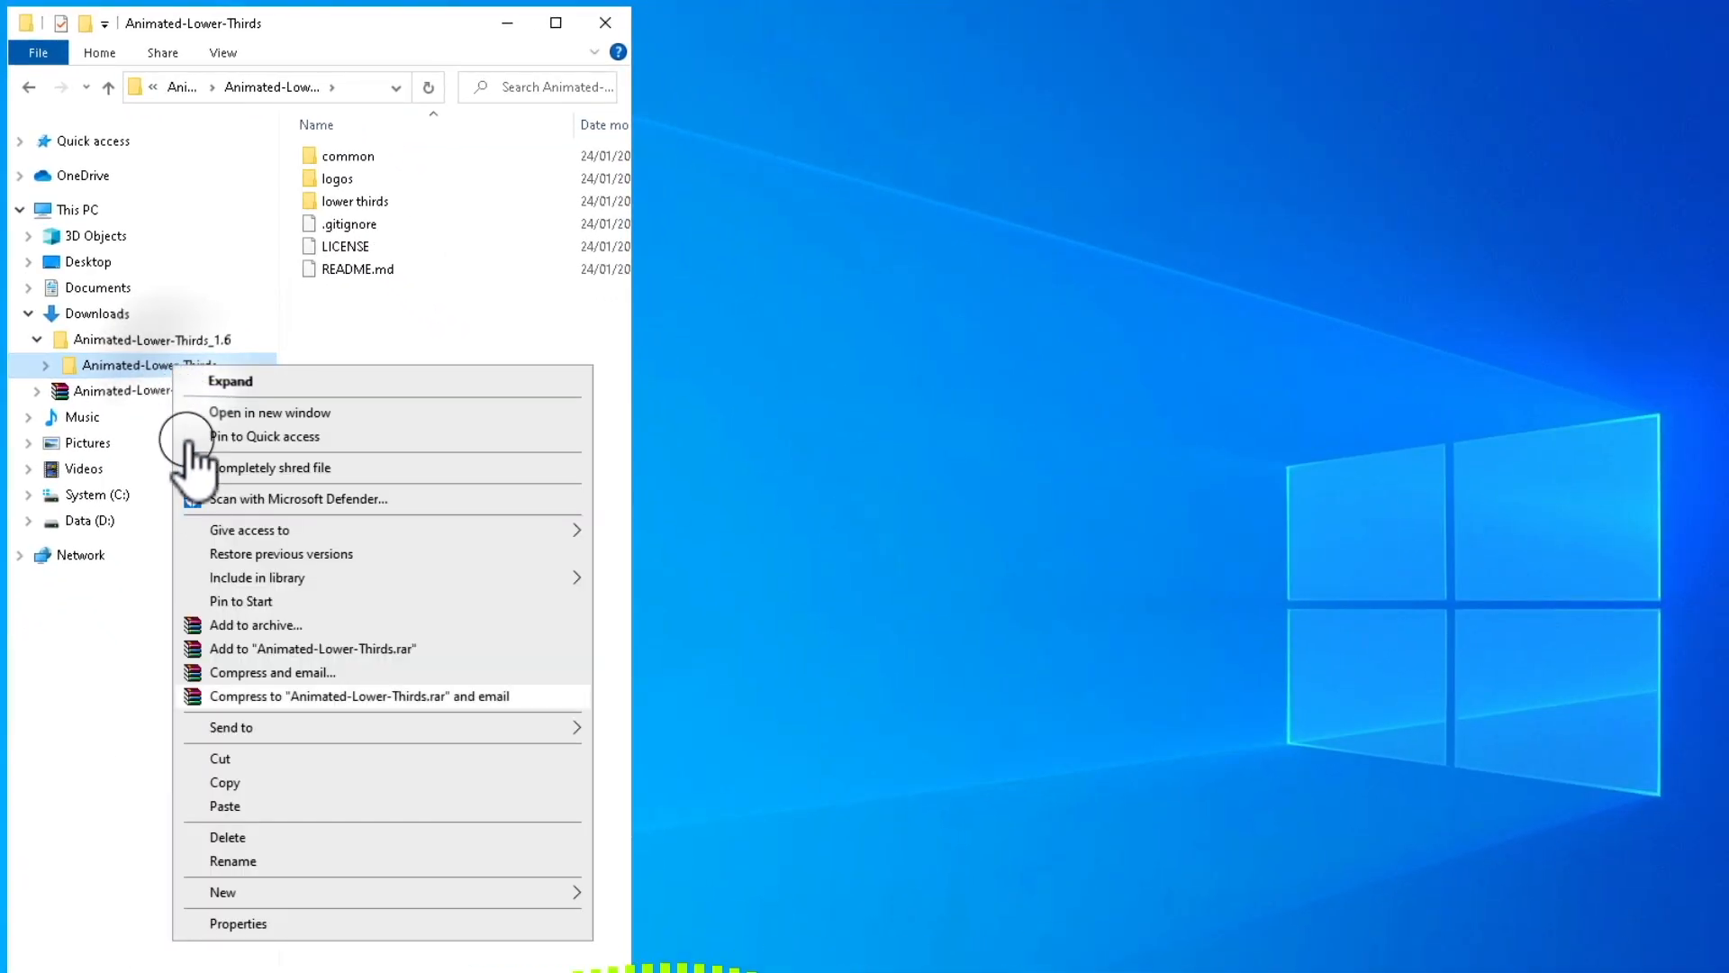
click(251, 781)
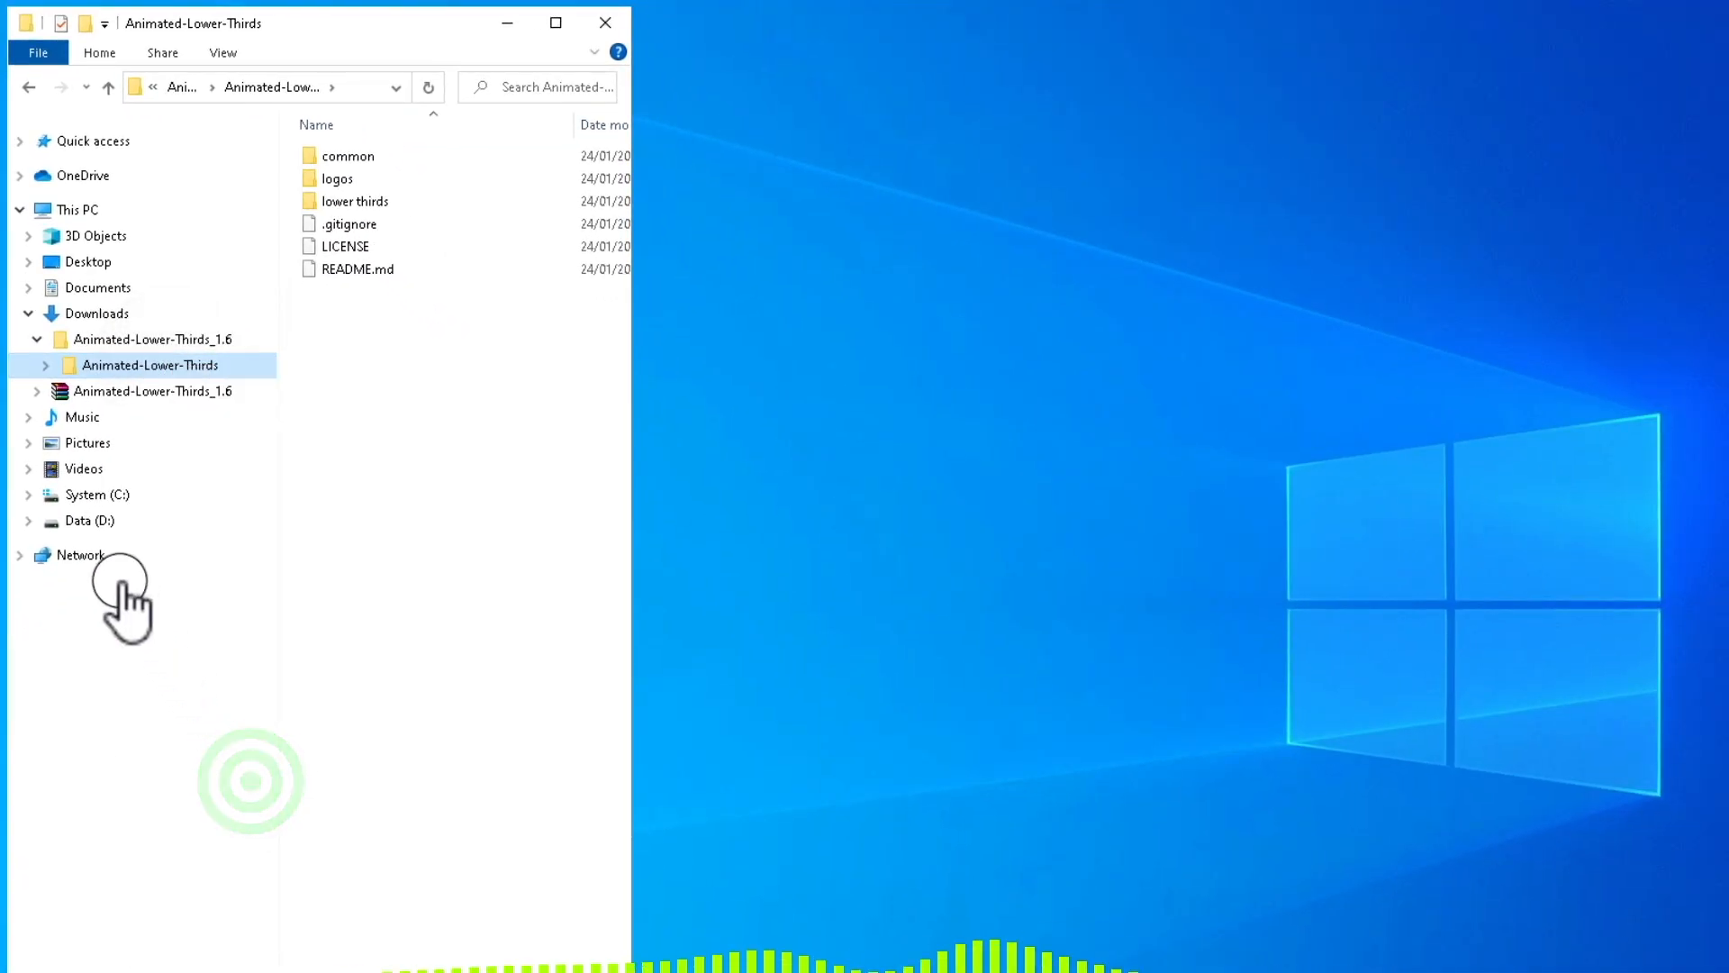
- Create a new folder named OBS on the Data (D:) drive
click(83, 523)
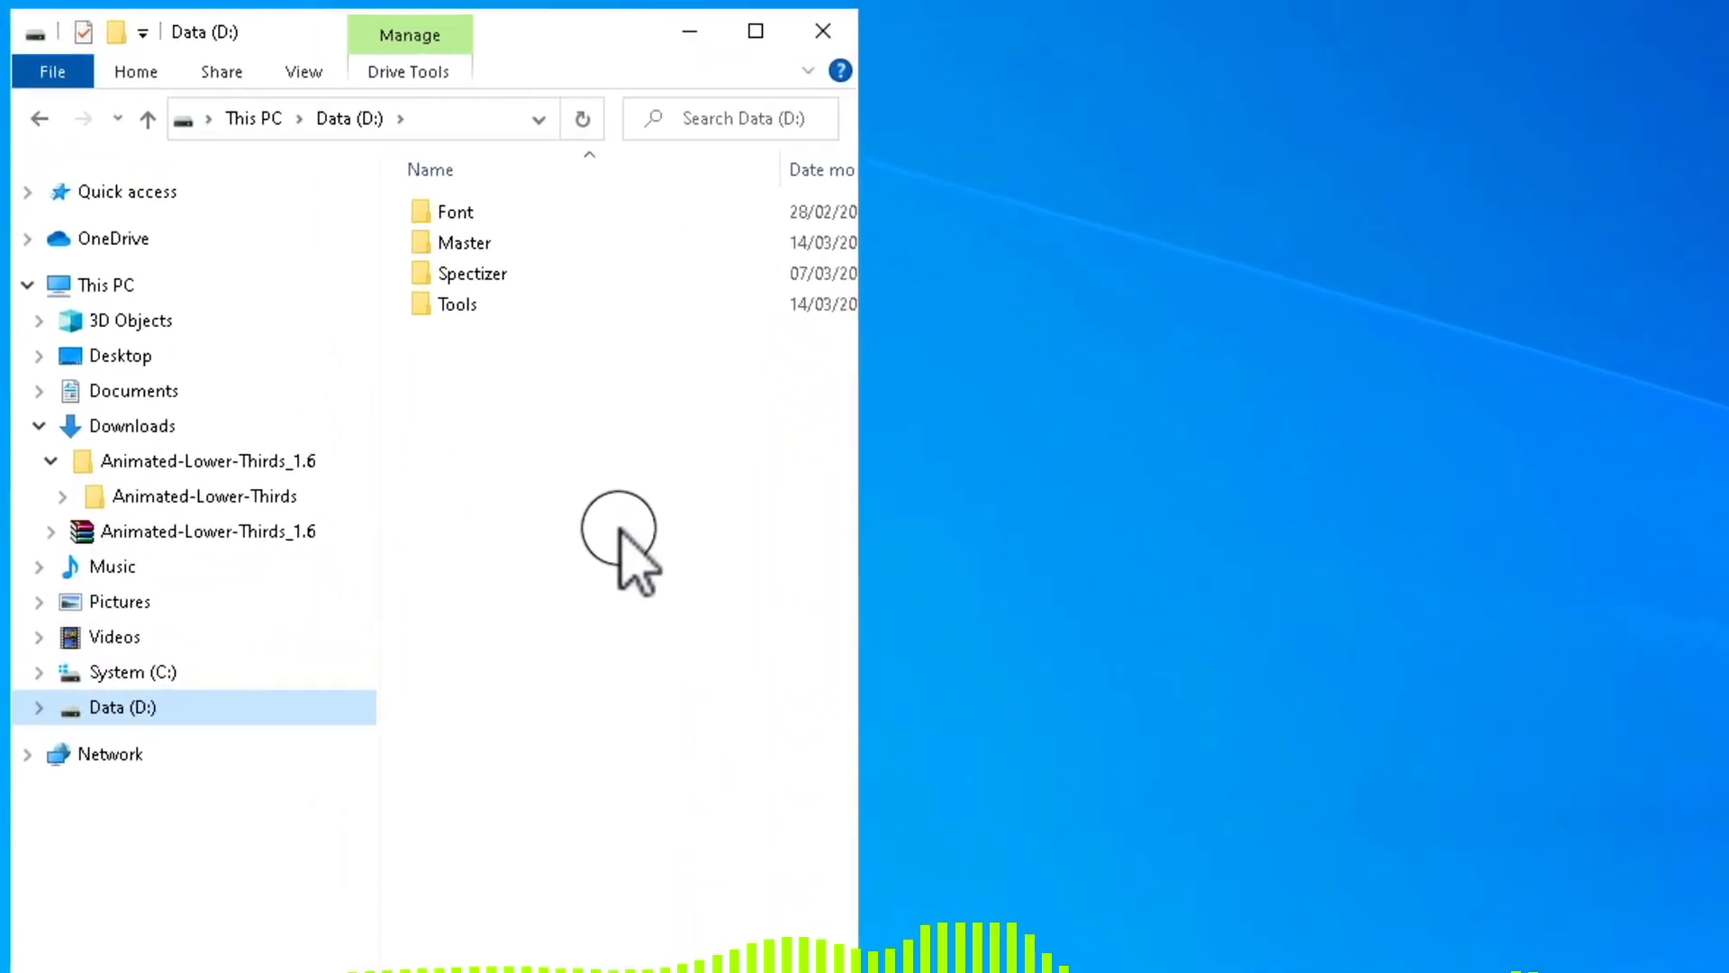
right_click(619, 532)
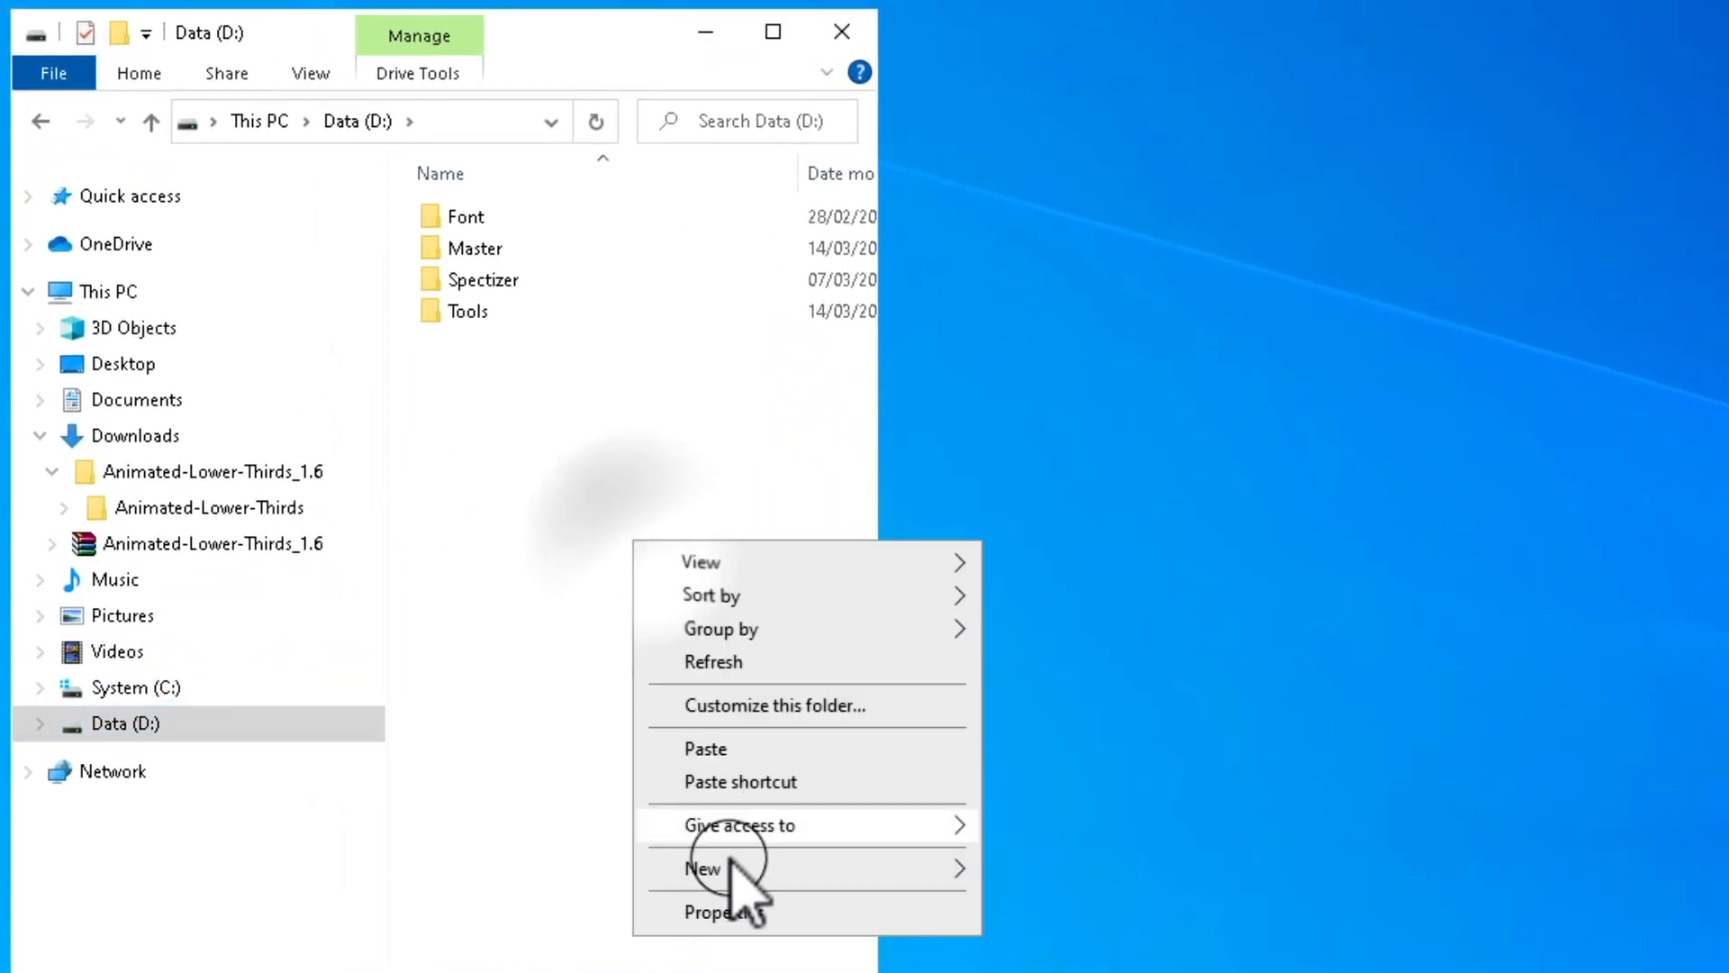
click(716, 848)
click(987, 829)
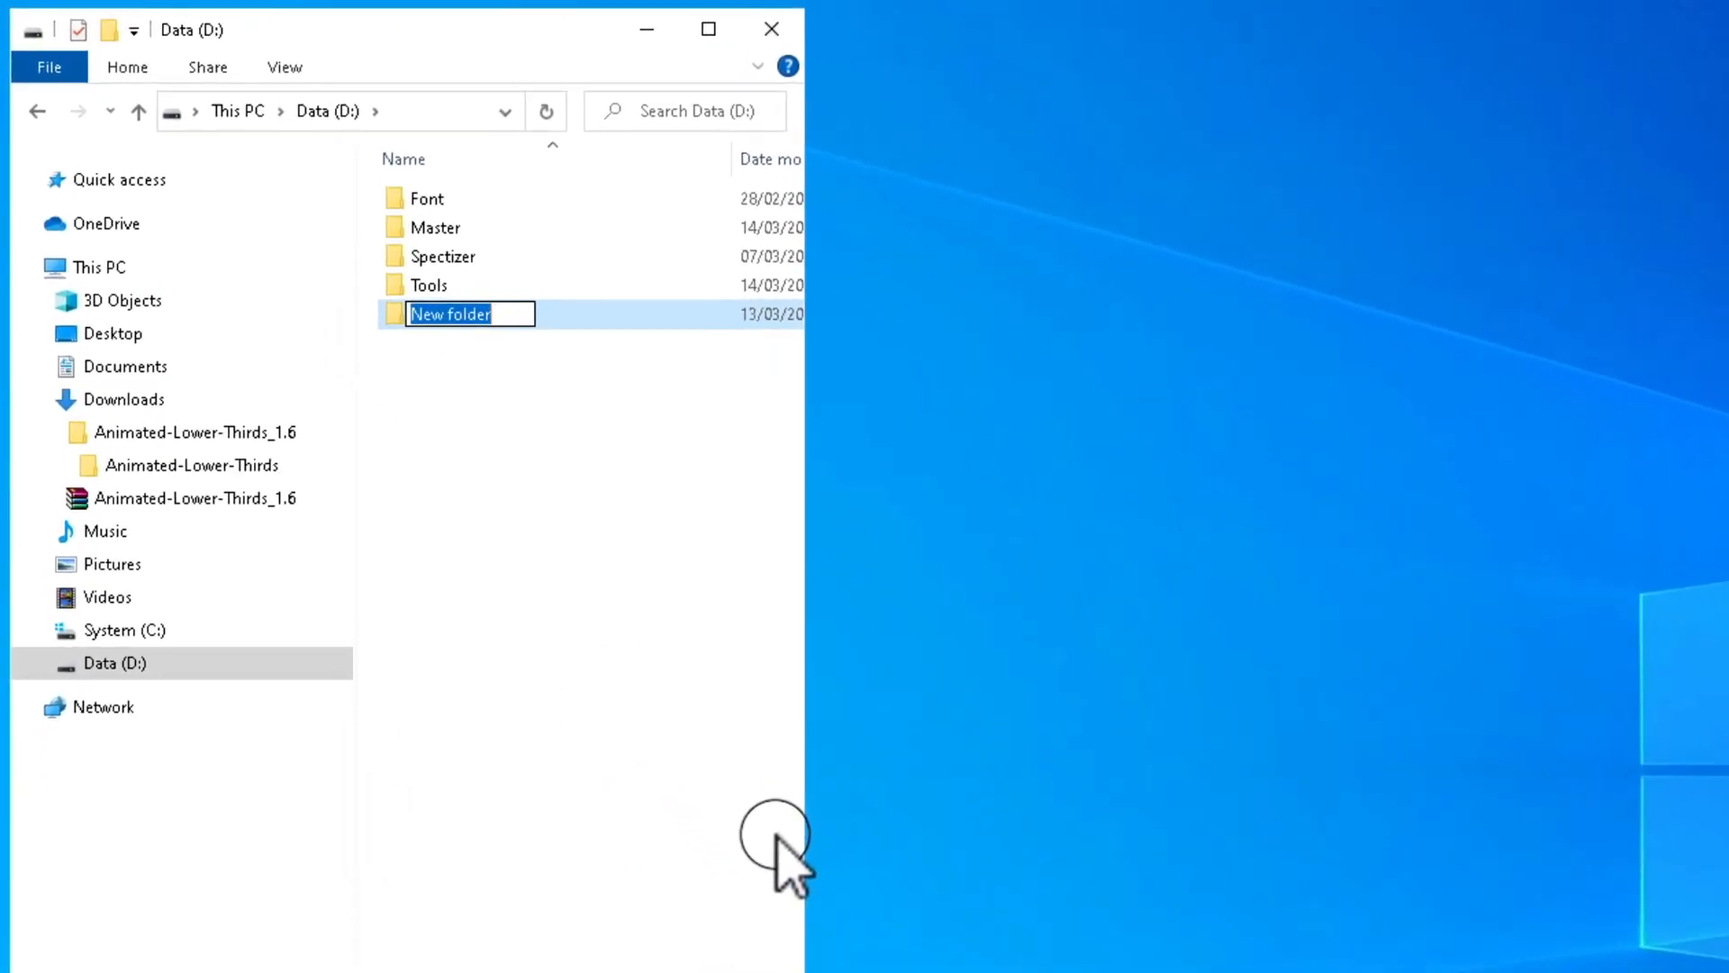
text(OBS)
key(Return)
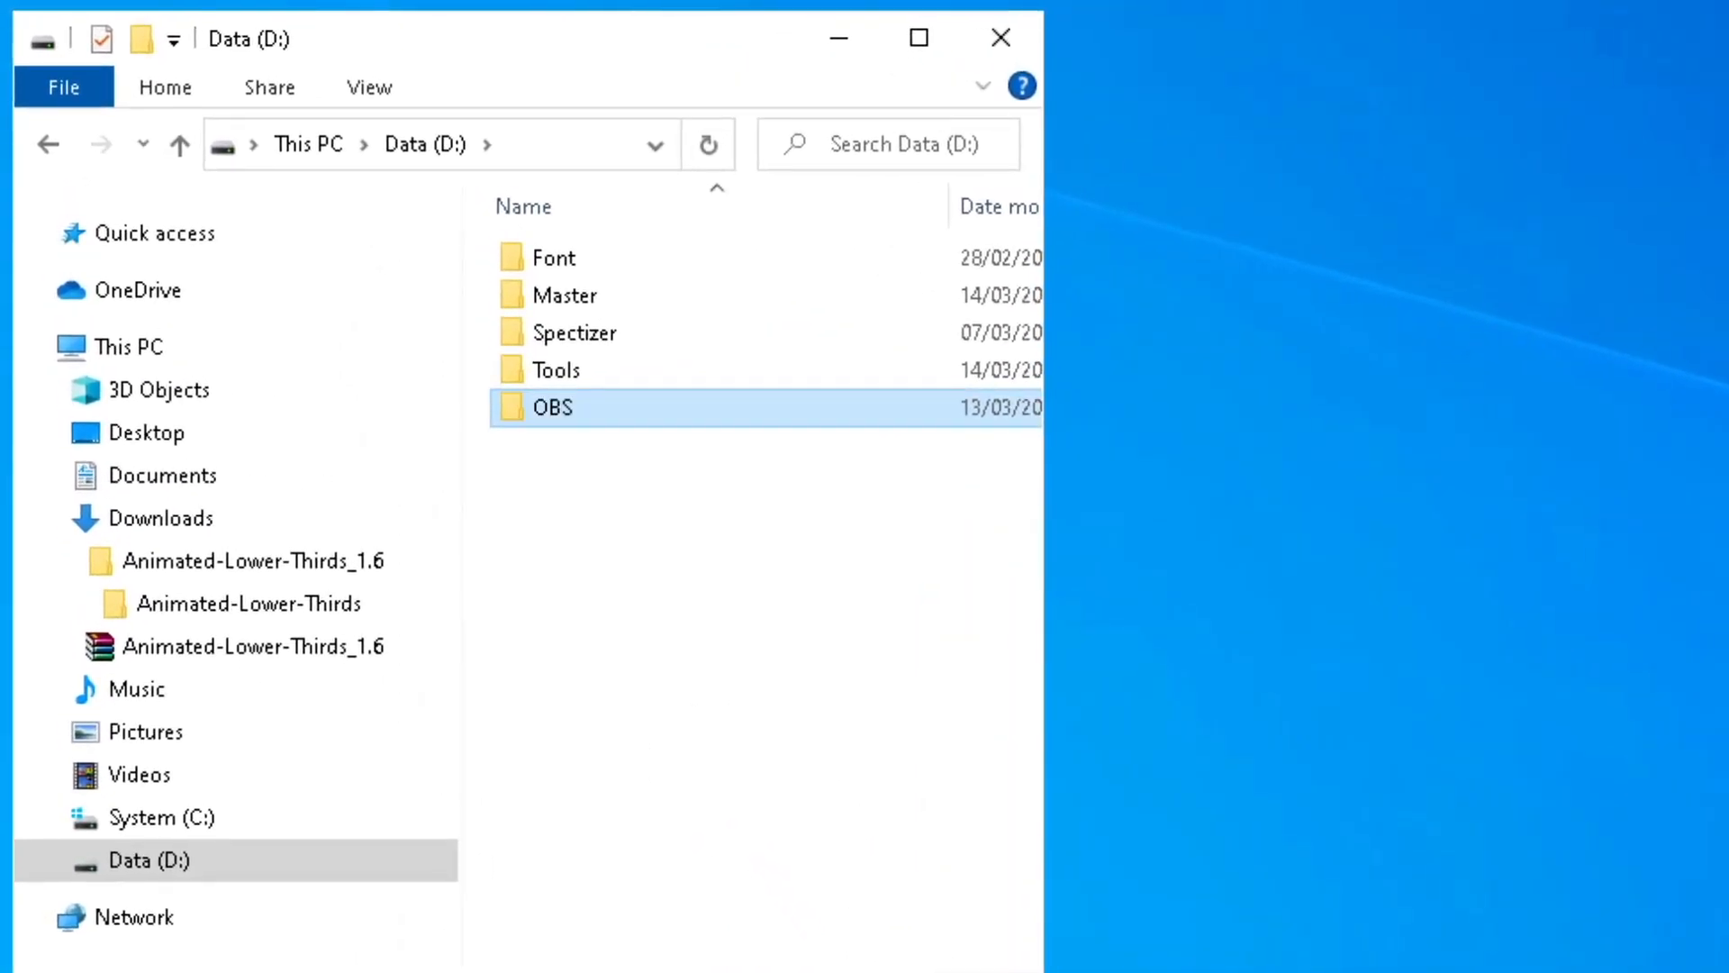
- Paste the copied Animated-Lower-Thirds folder into the new OBS folder on the D: drive
double_click(516, 402)
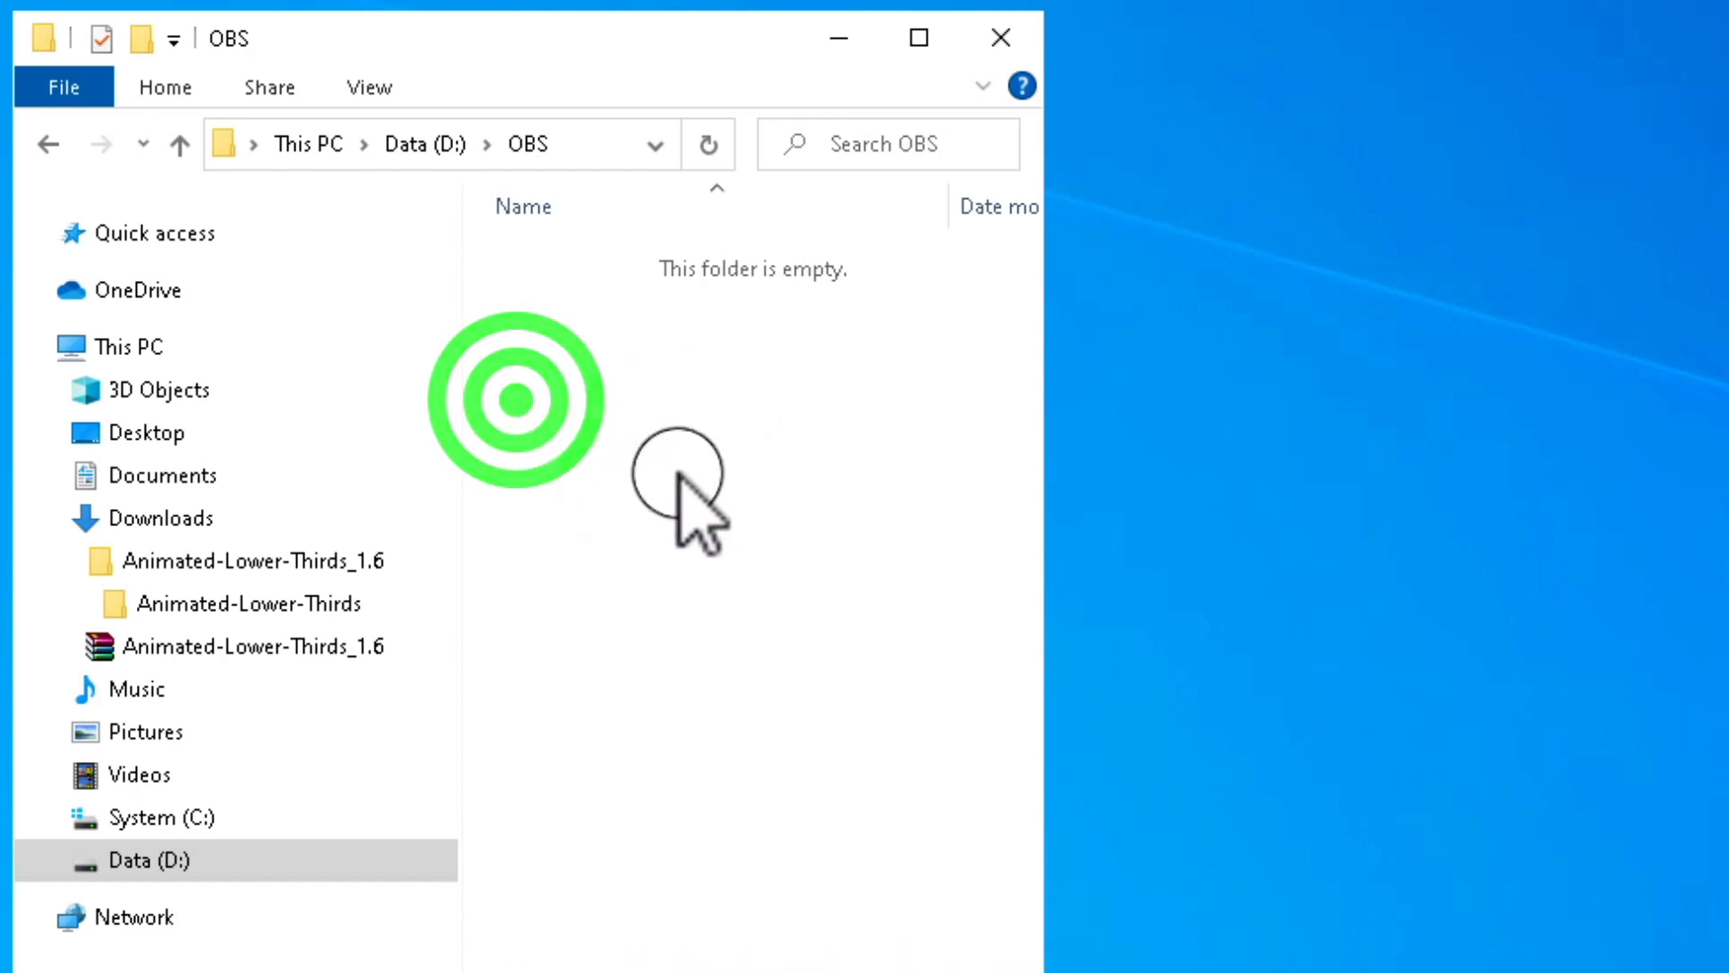
right_click(688, 480)
click(772, 723)
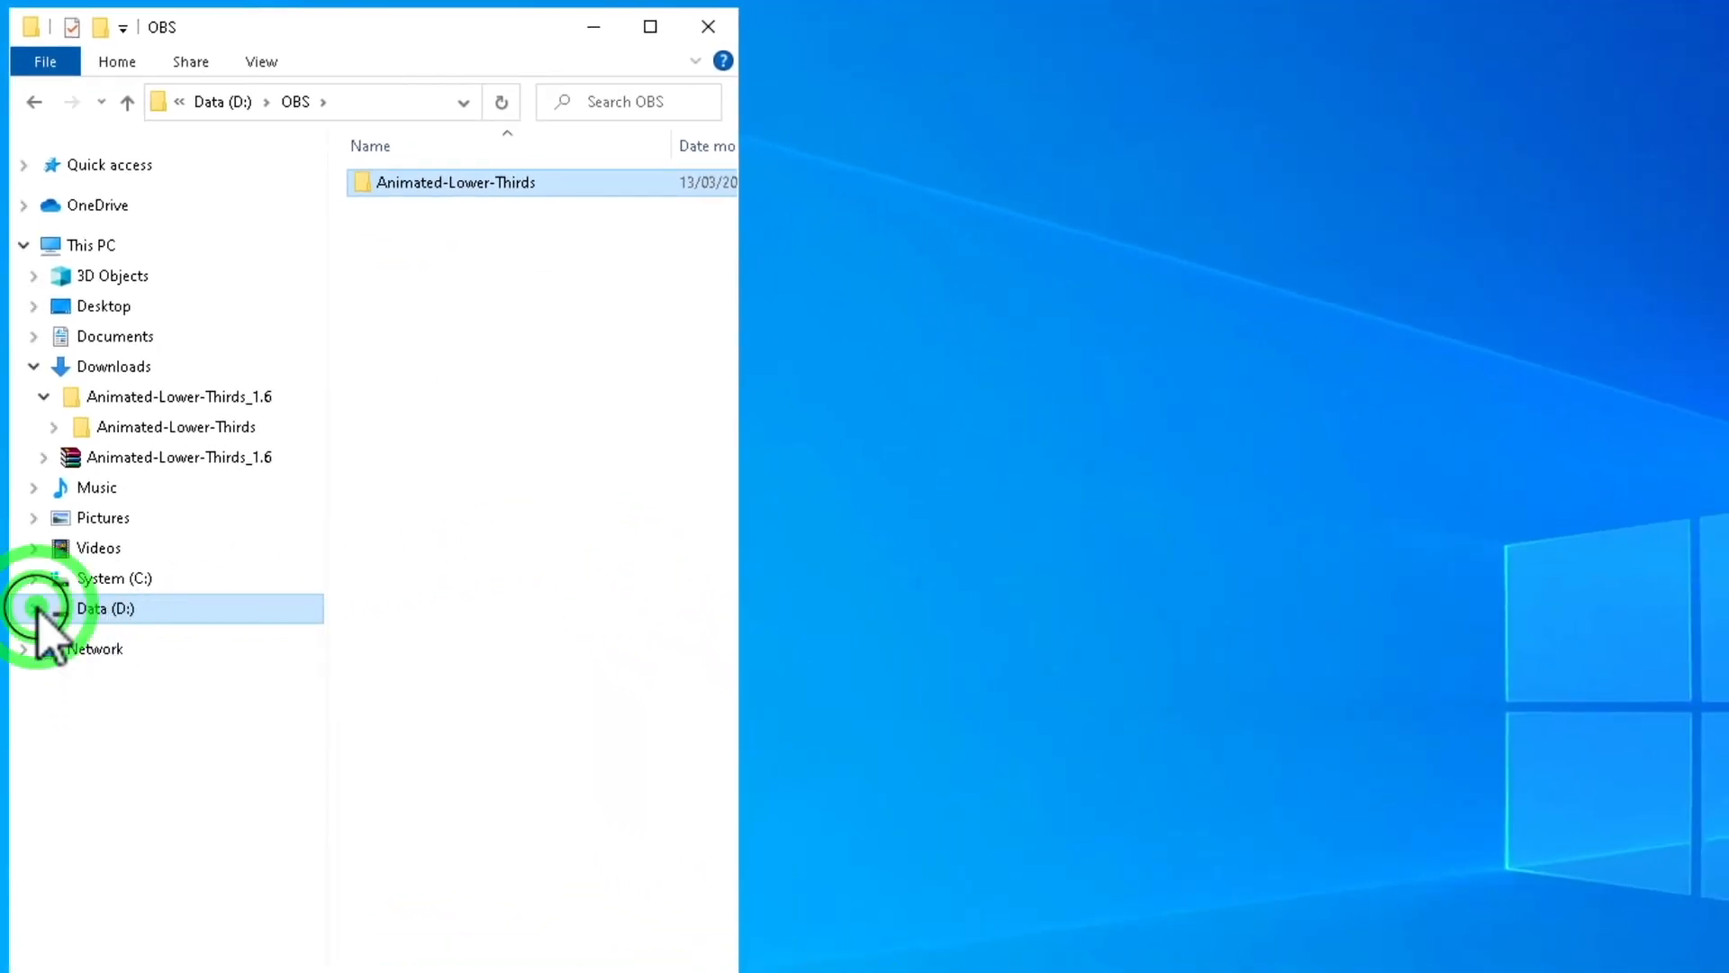
- Expand the D: drive's folder tree and view the contents of OBS\Animated-Lower-Thirds
click(36, 609)
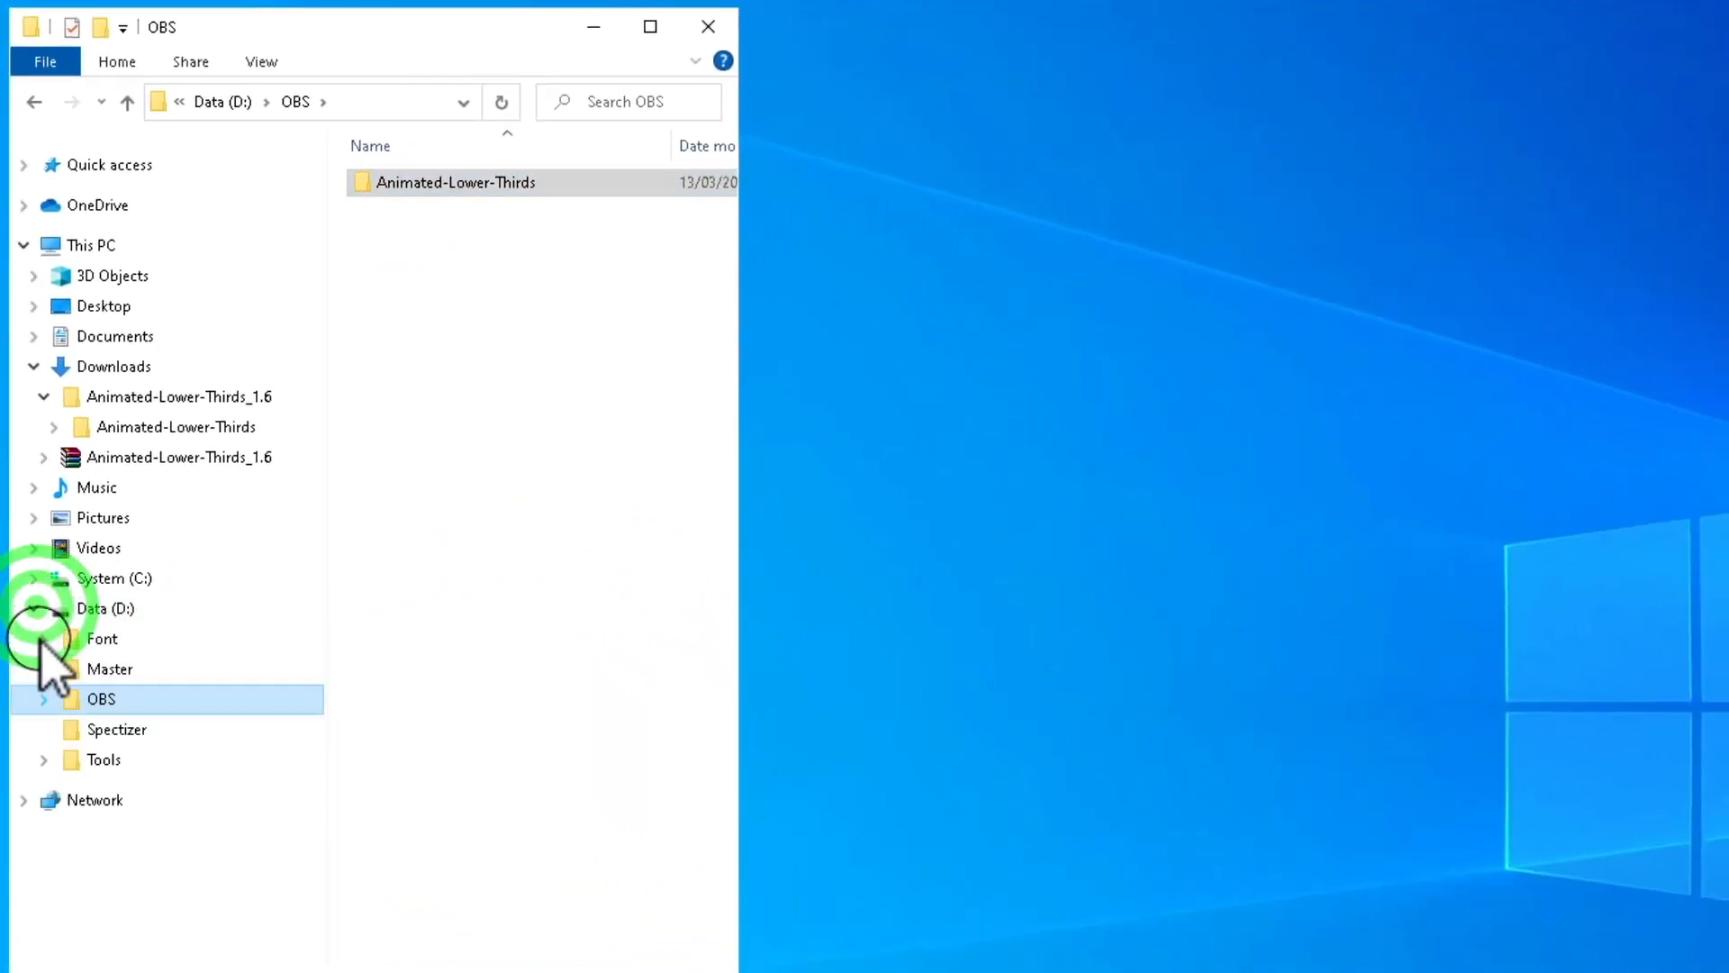
click(41, 701)
click(101, 729)
click(54, 730)
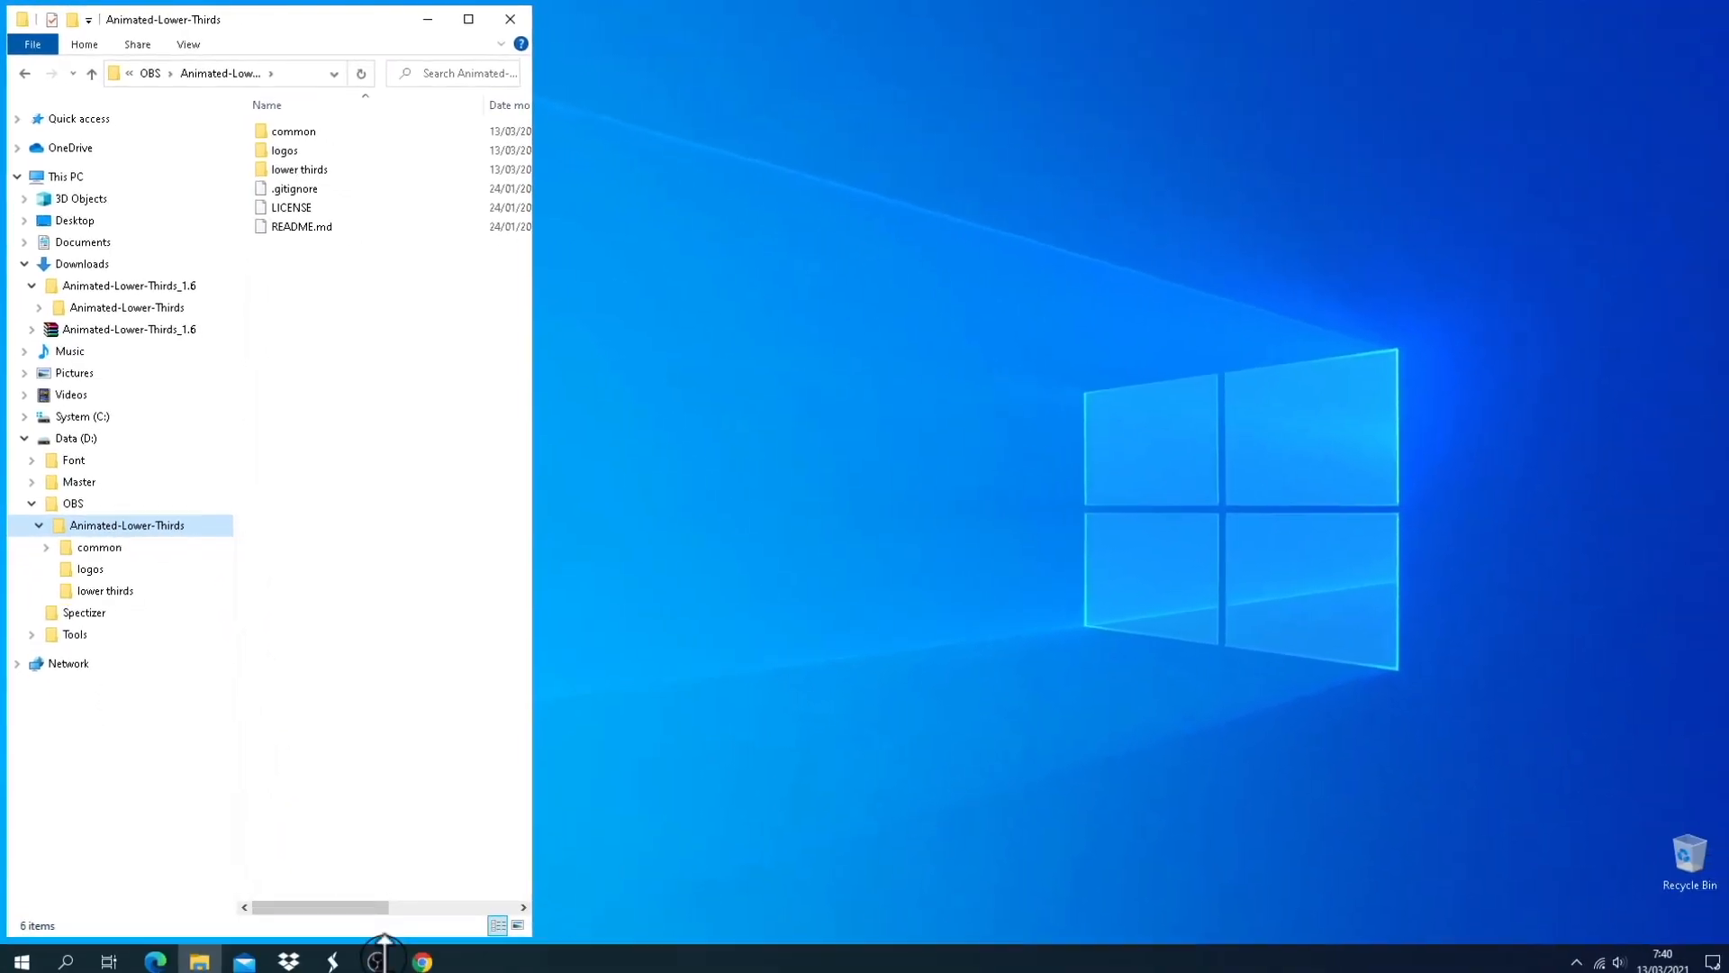
- Switch to OBS and add a new profile named Record with the auto-configuration wizard enabled
click(379, 952)
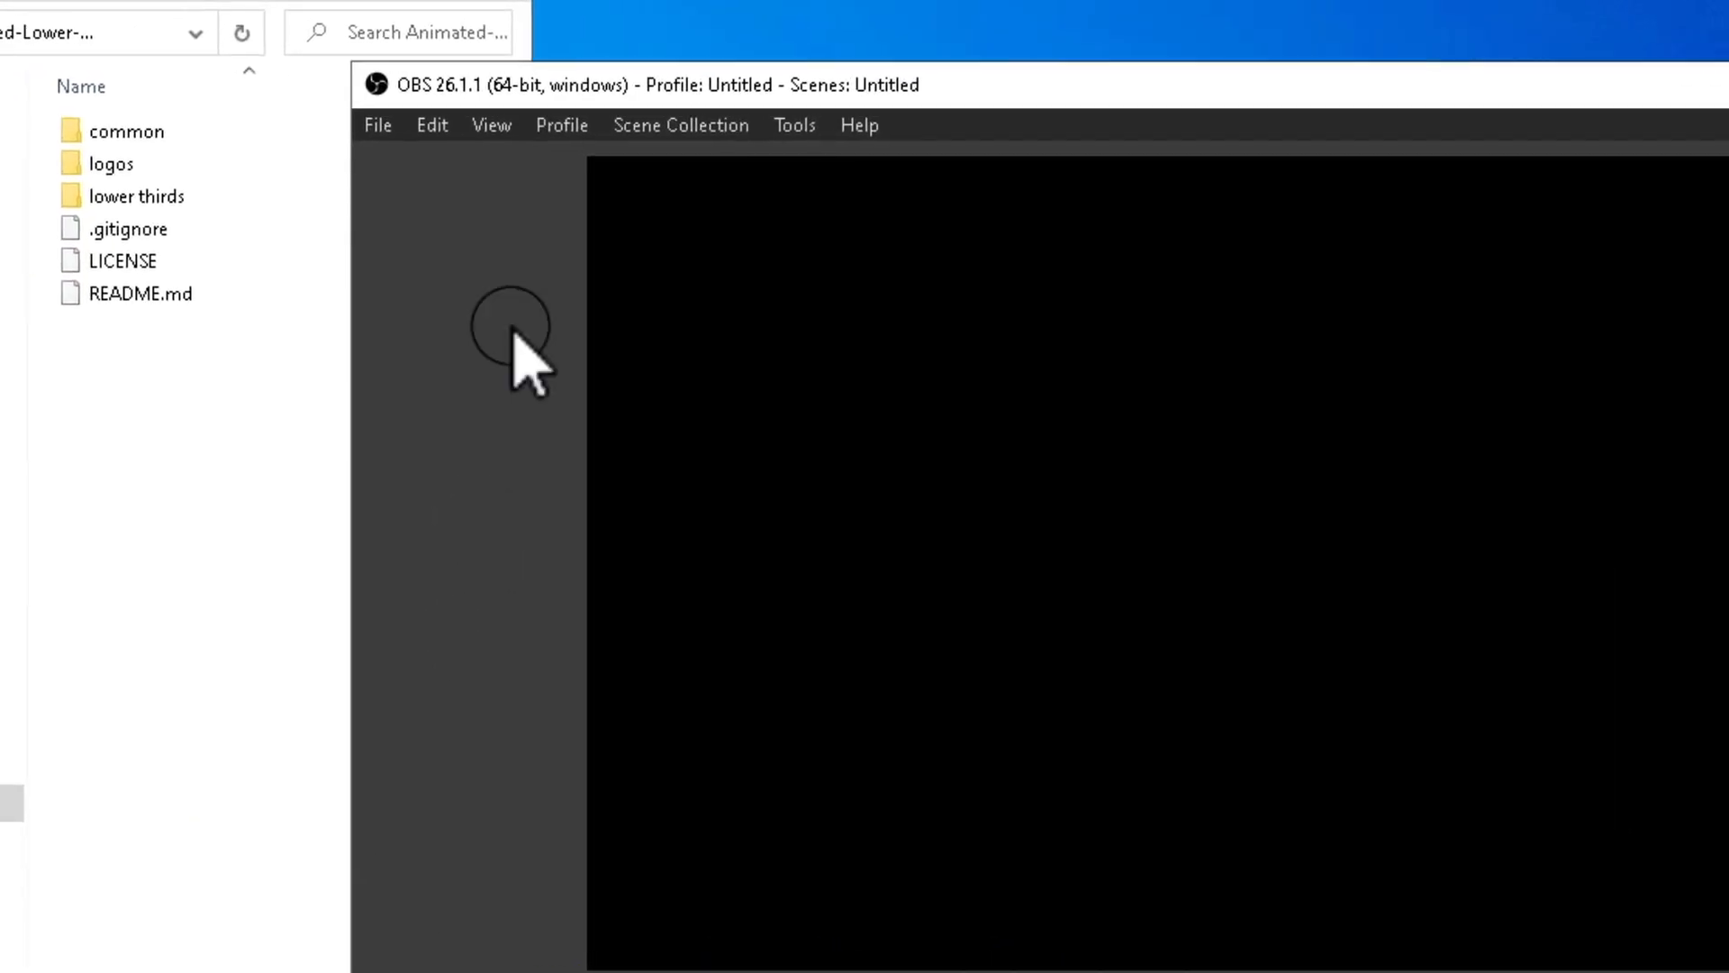
click(307, 73)
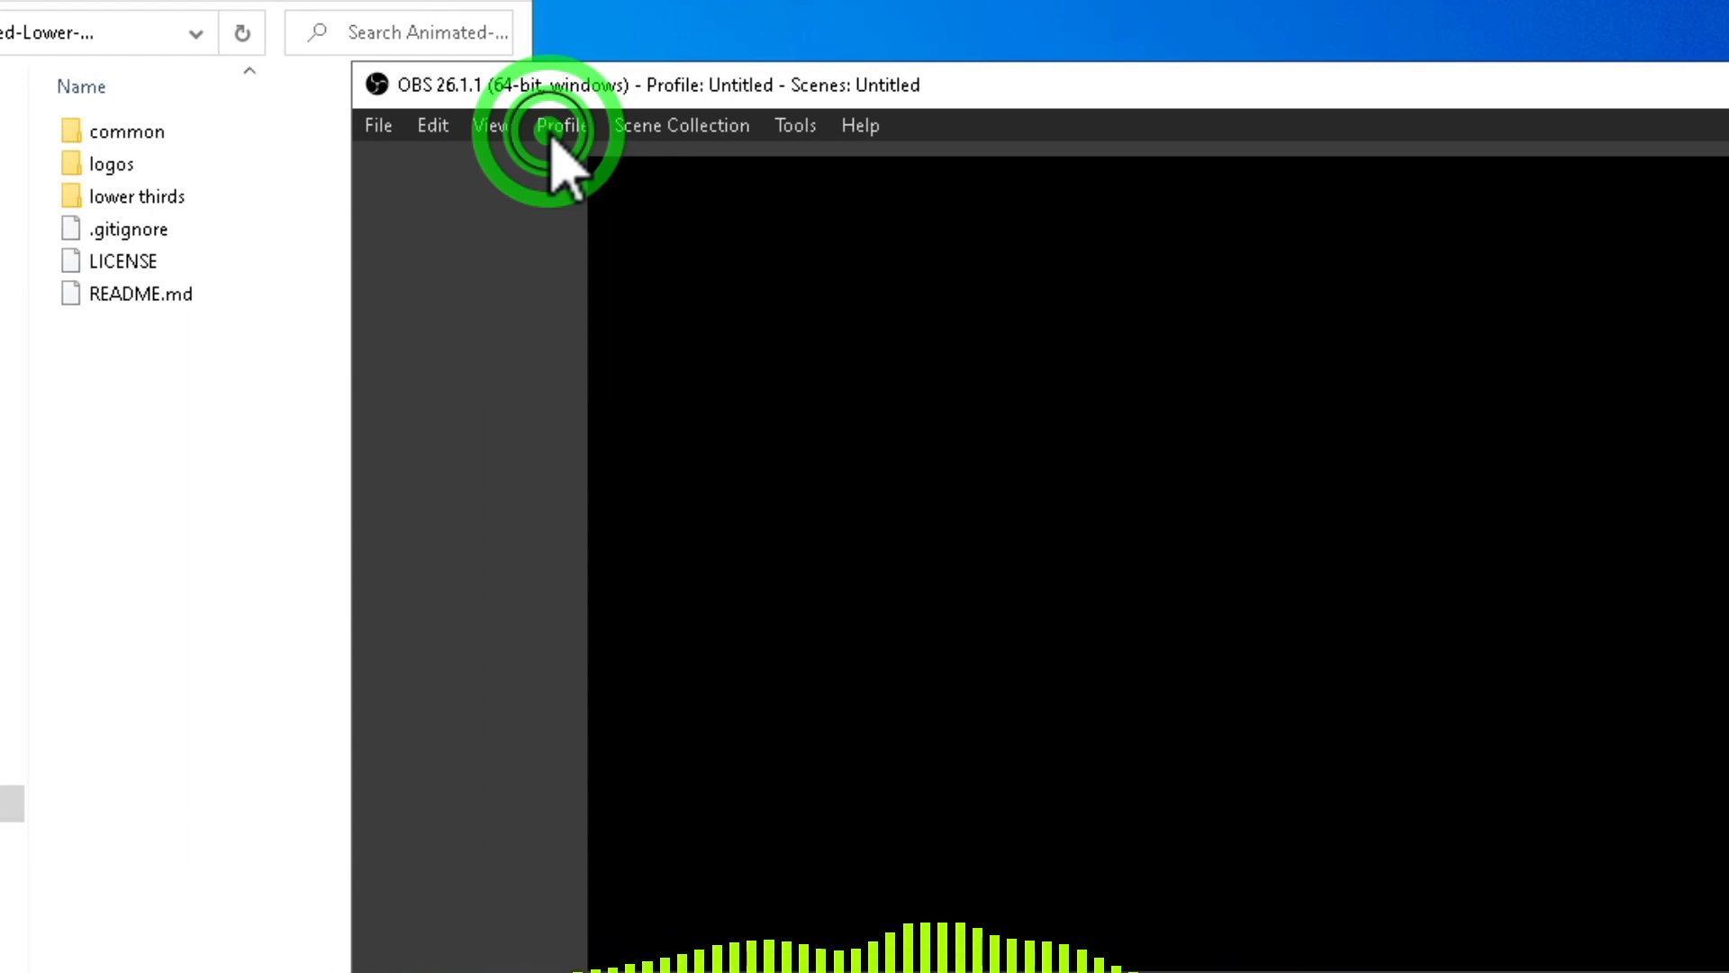
click(601, 165)
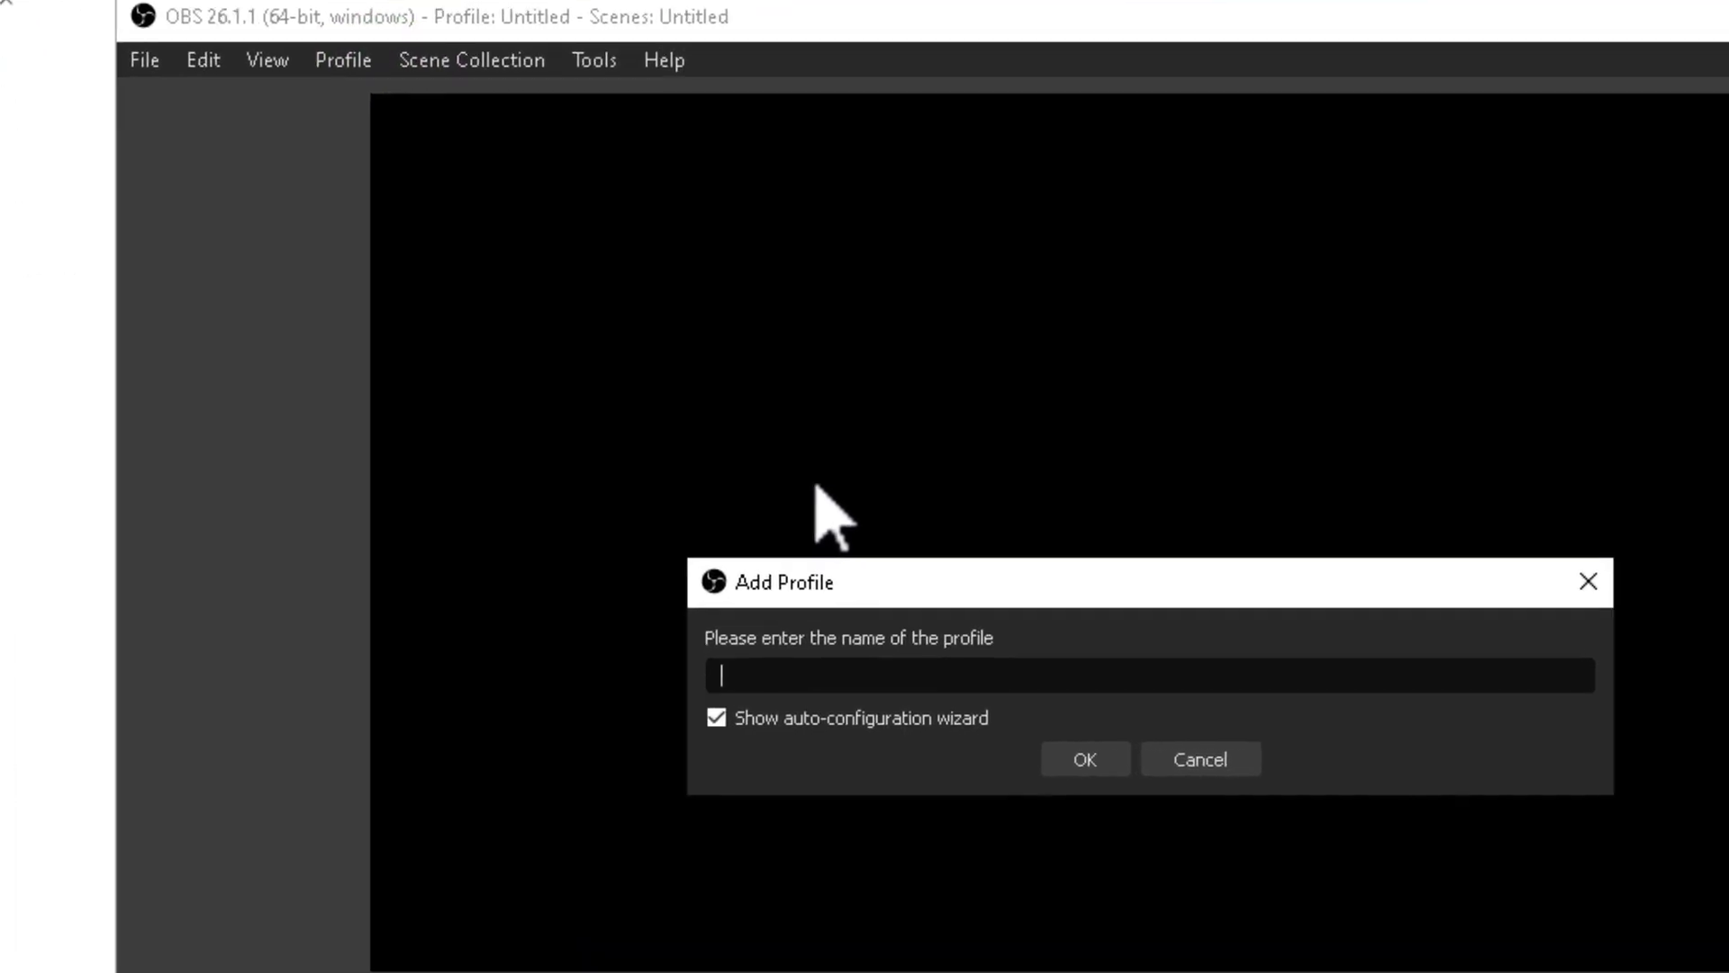
text(Record)
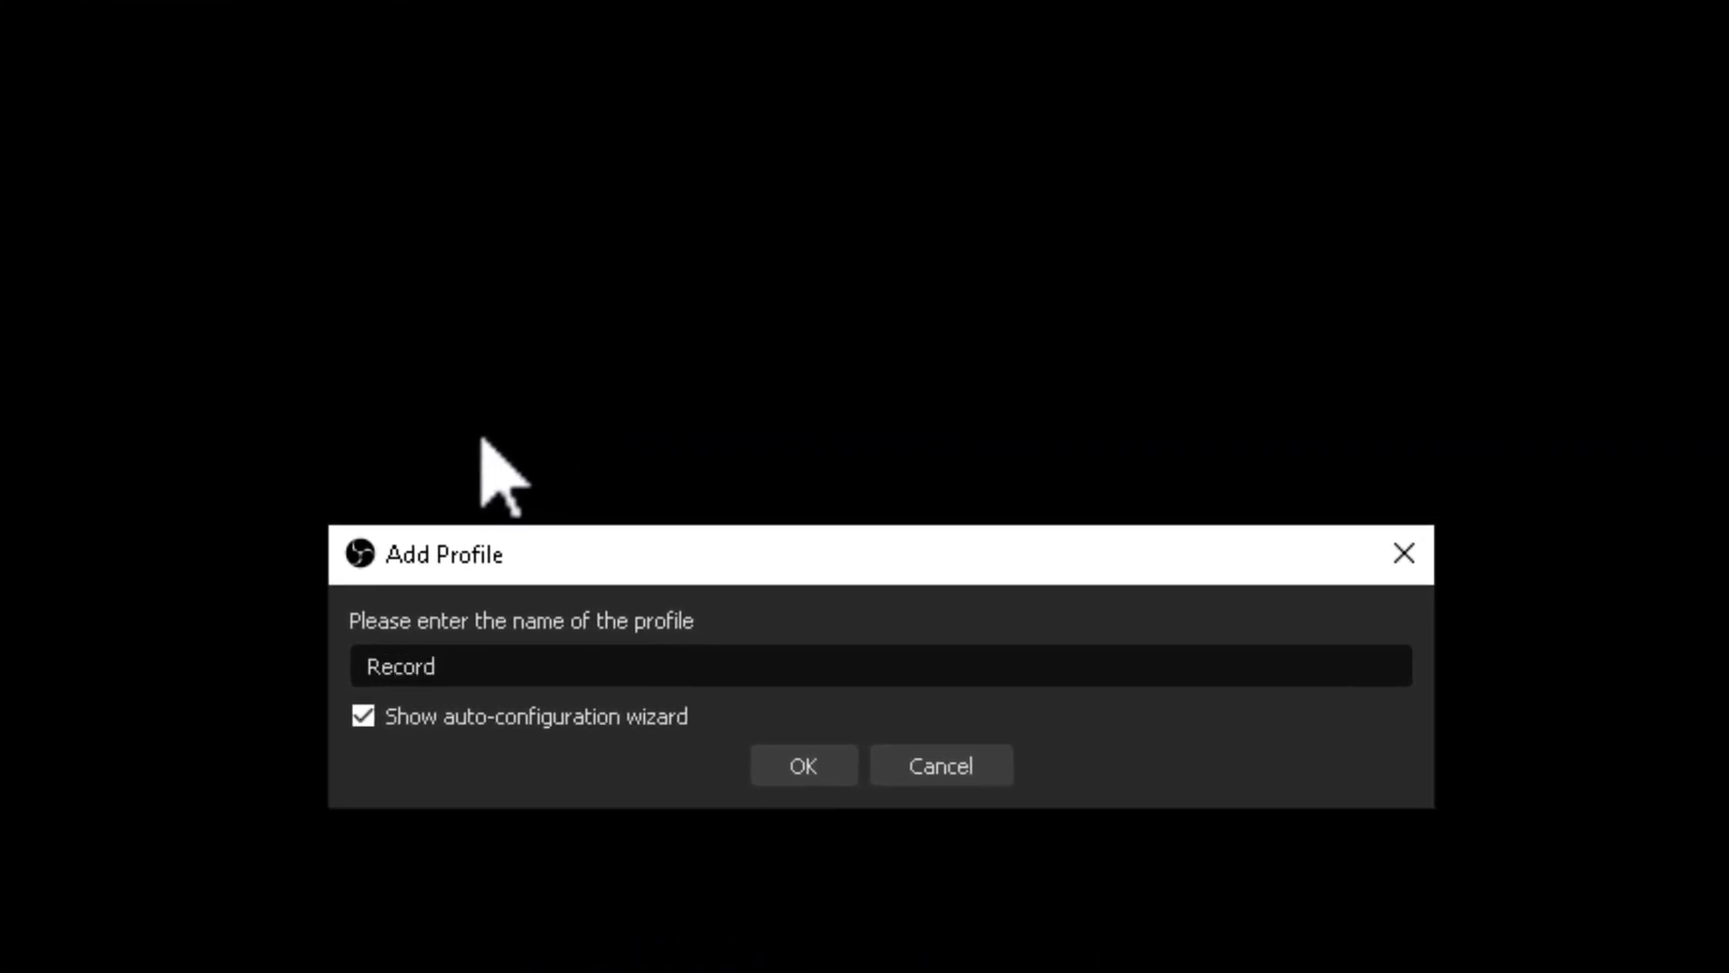
click(797, 765)
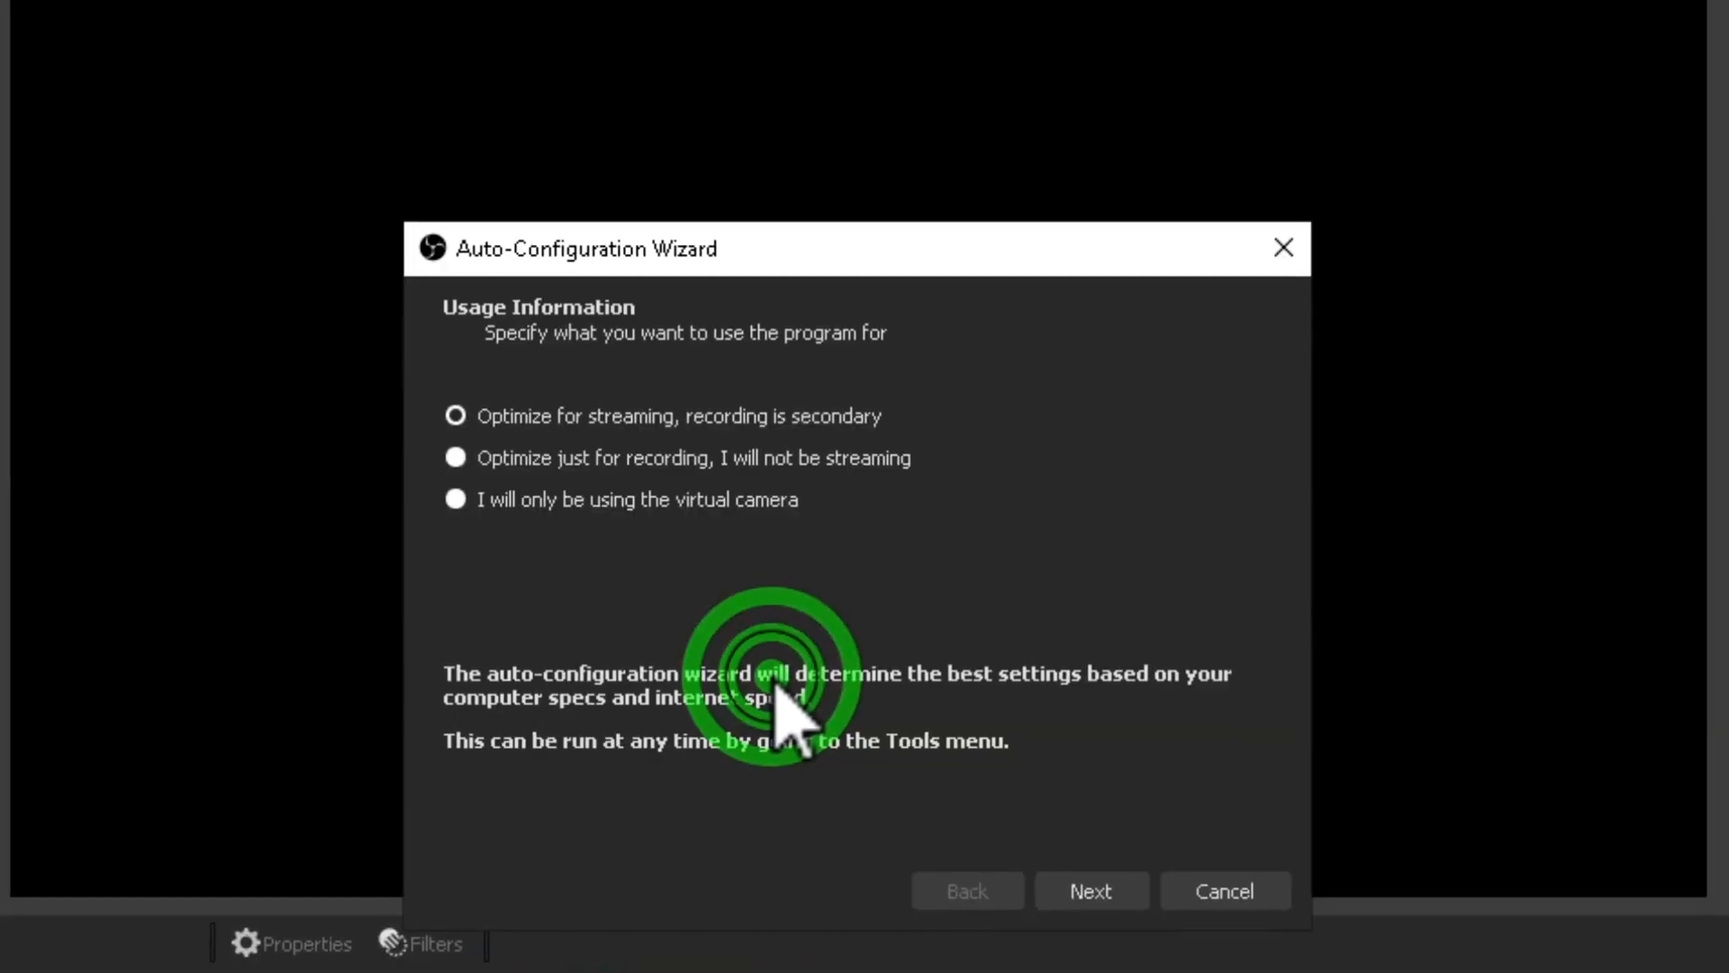
- Run the auto-configuration wizard optimized just for recording, keeping the current 1920x1080 canvas and preferring 60 FPS, and apply its settings
click(487, 455)
click(1100, 890)
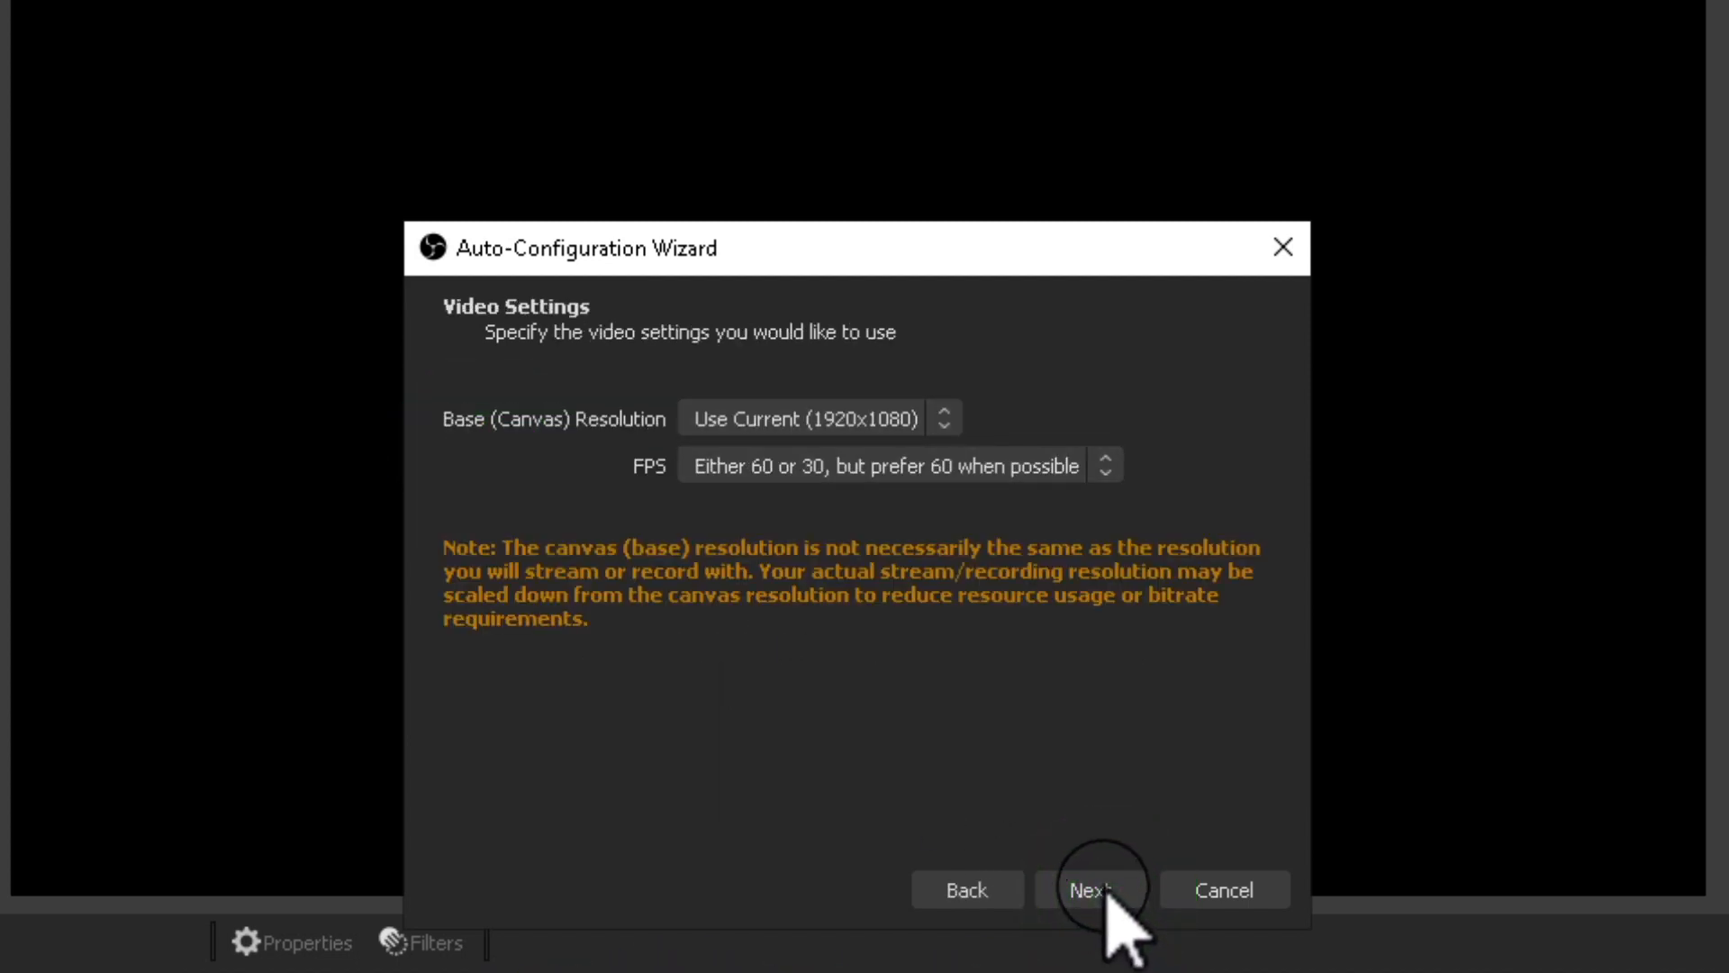
click(1100, 890)
click(1104, 892)
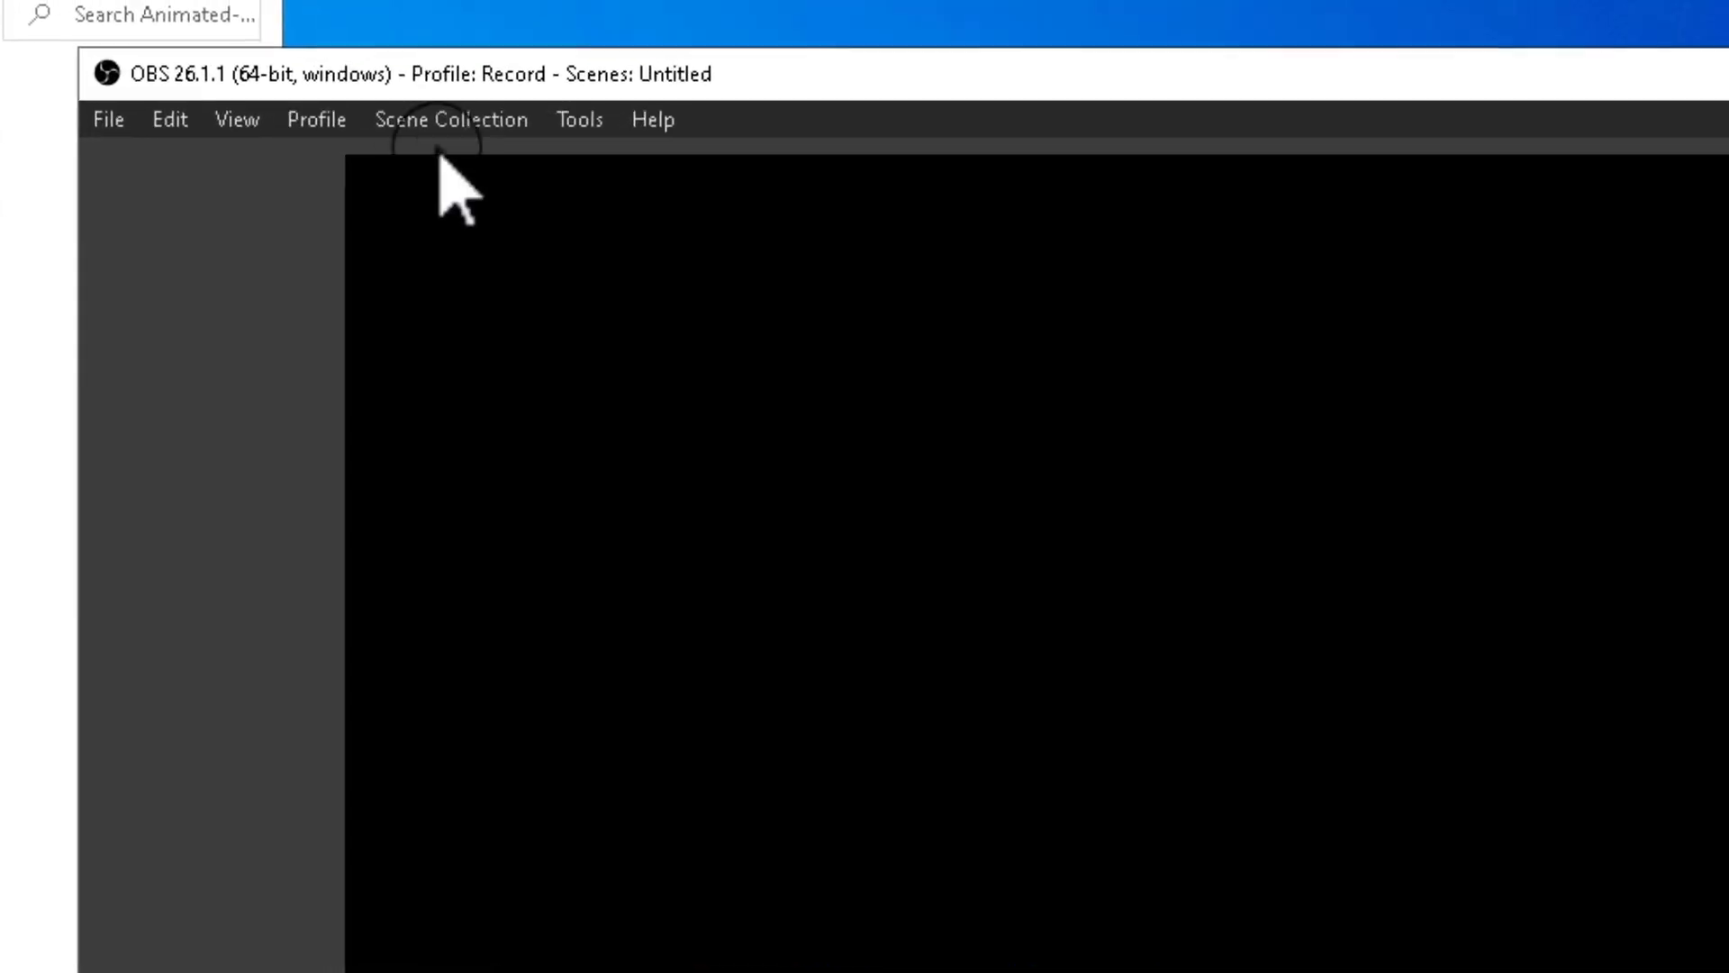
- Create a new scene collection named Lower Third
click(357, 63)
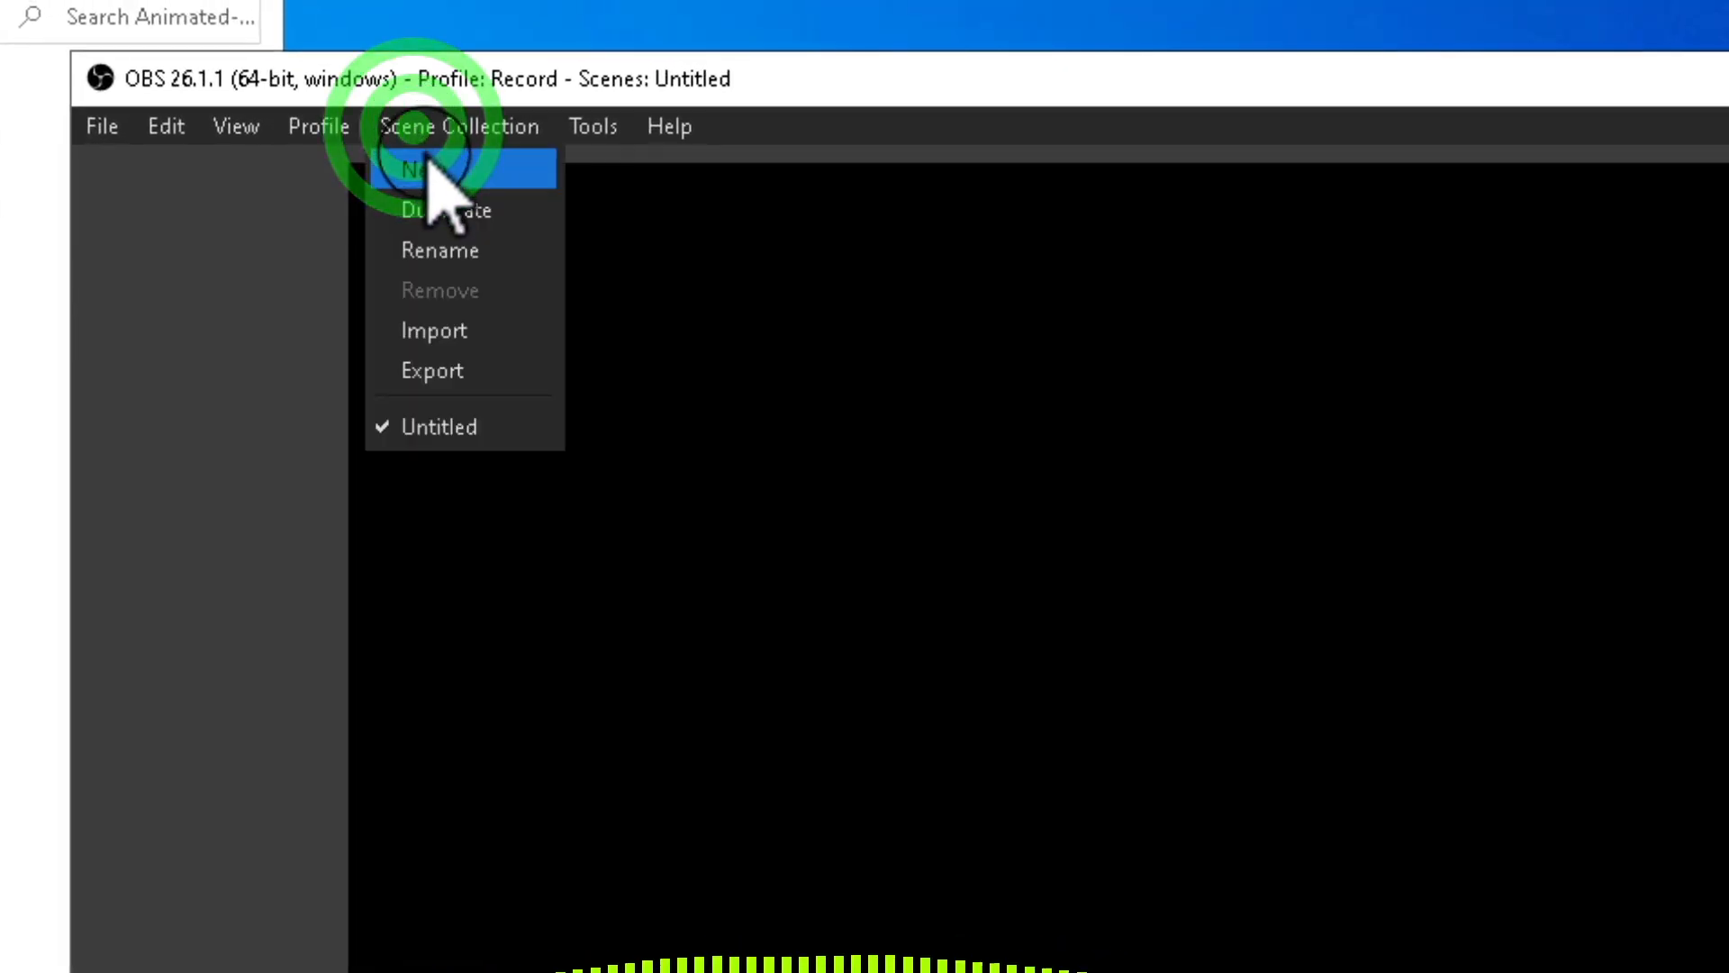
click(427, 169)
text(Lower Third)
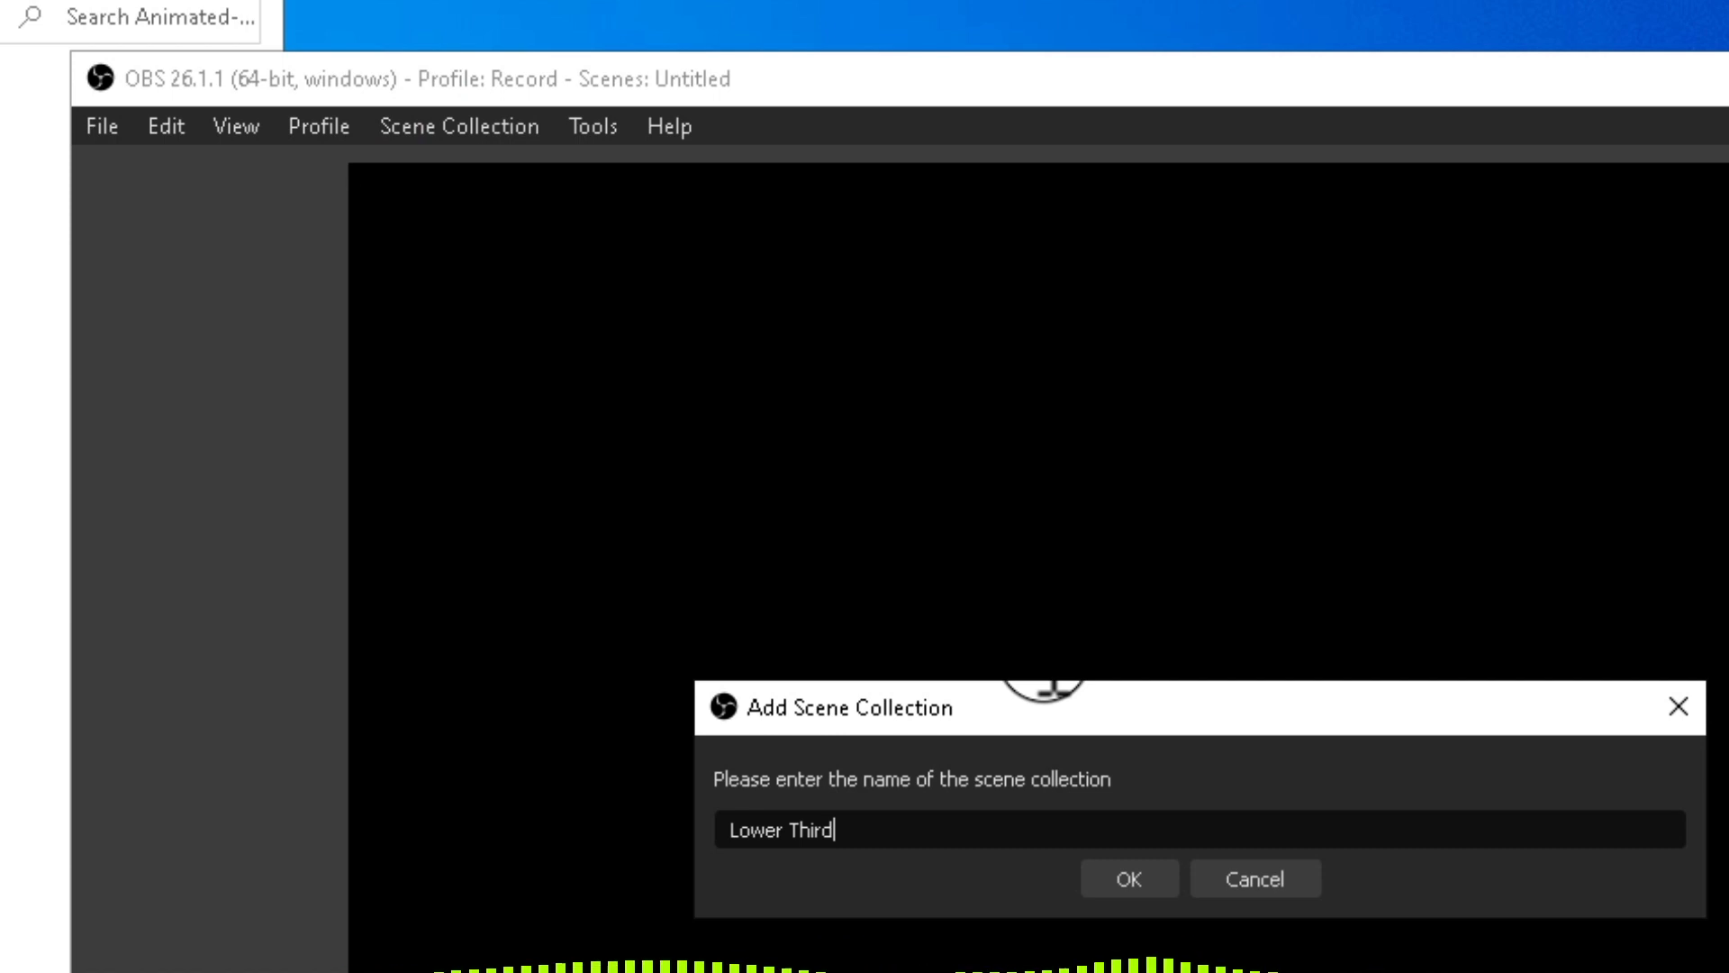
click(1121, 881)
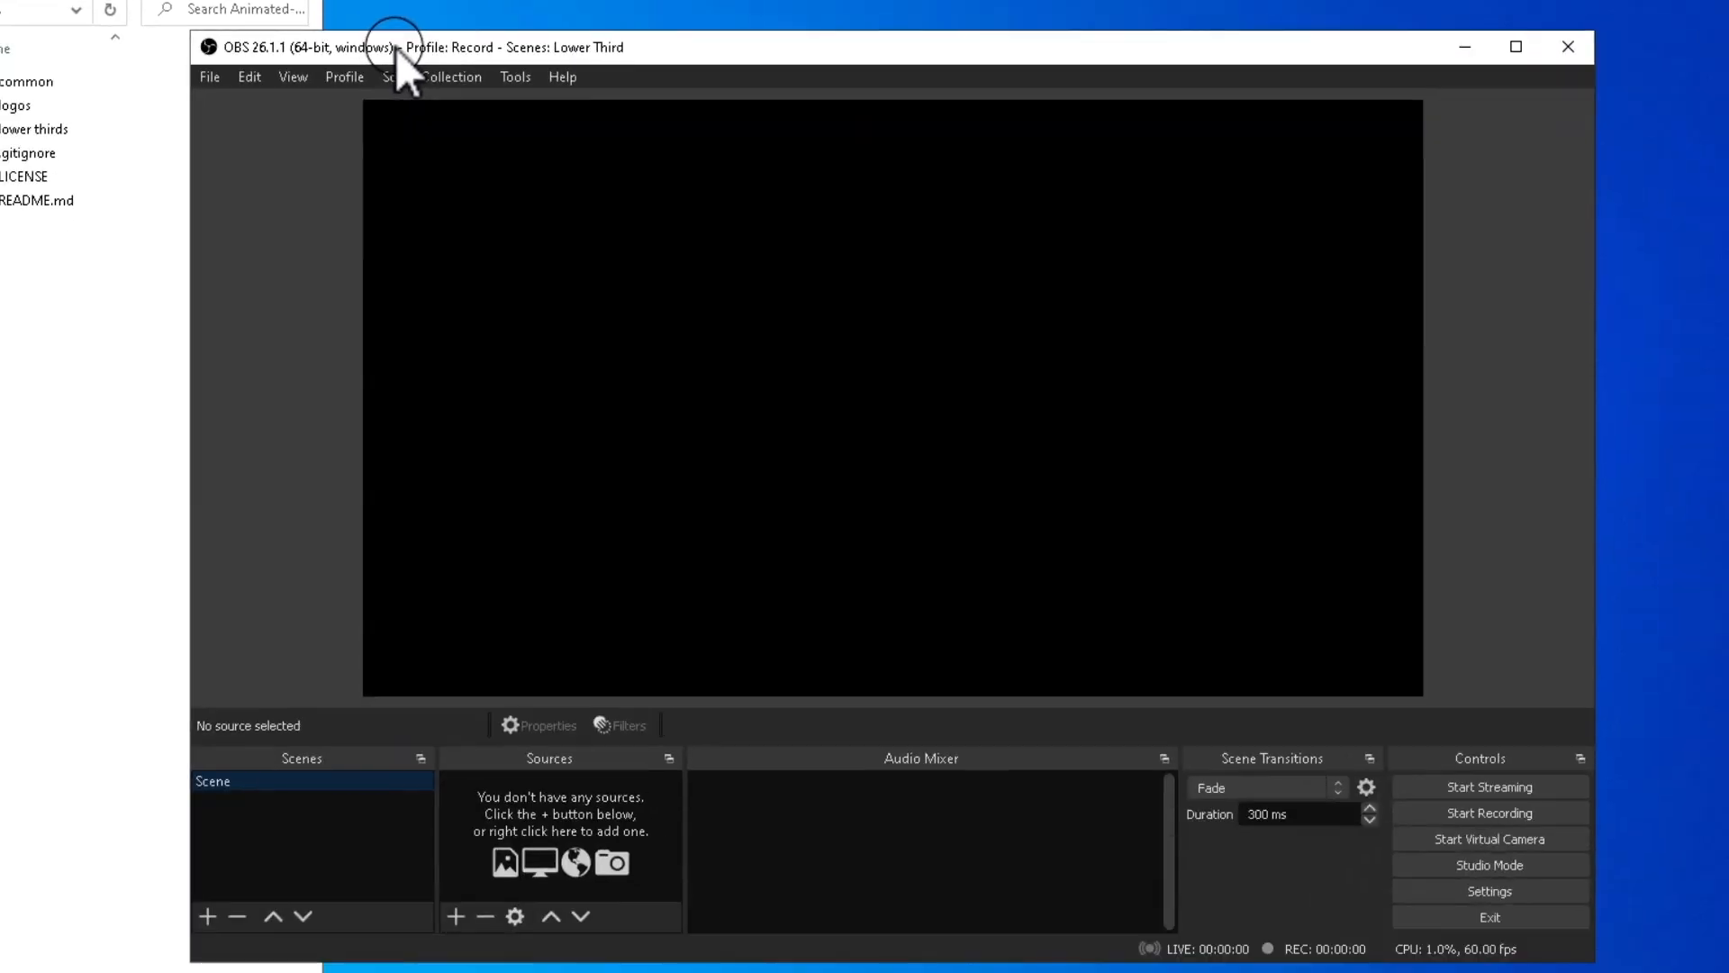
- Switch to File Explorer and copy the Makuang aeroplane video from the Videos folder
click(265, 779)
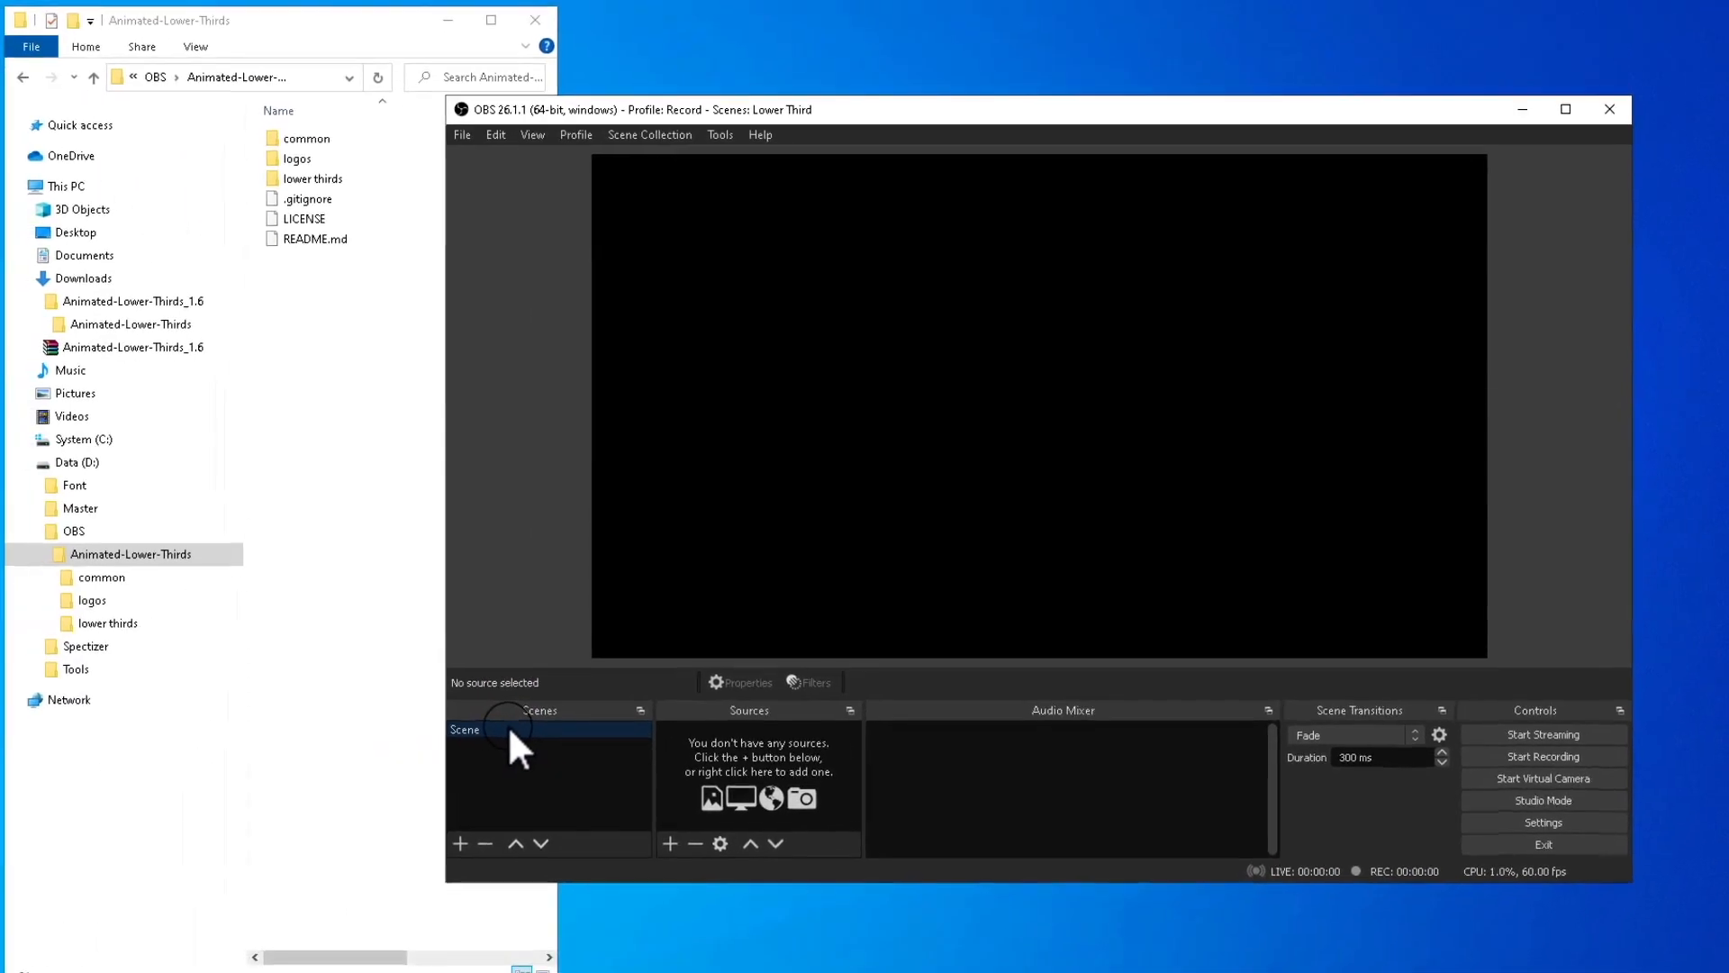
click(74, 513)
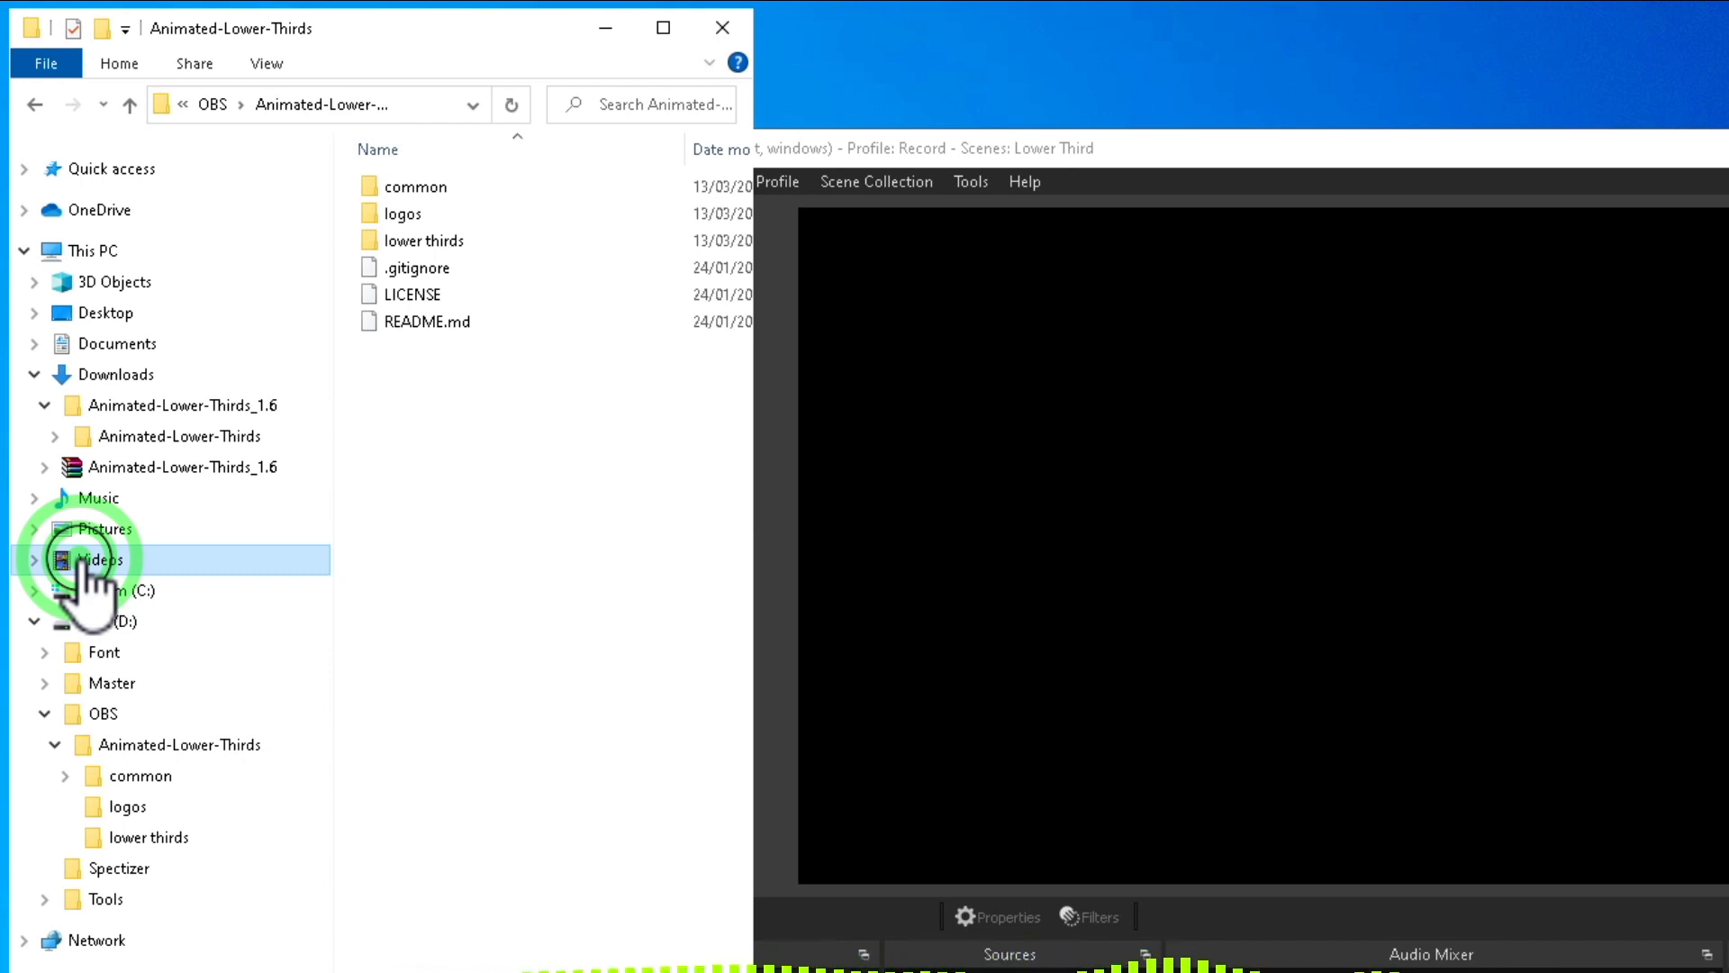
click(87, 566)
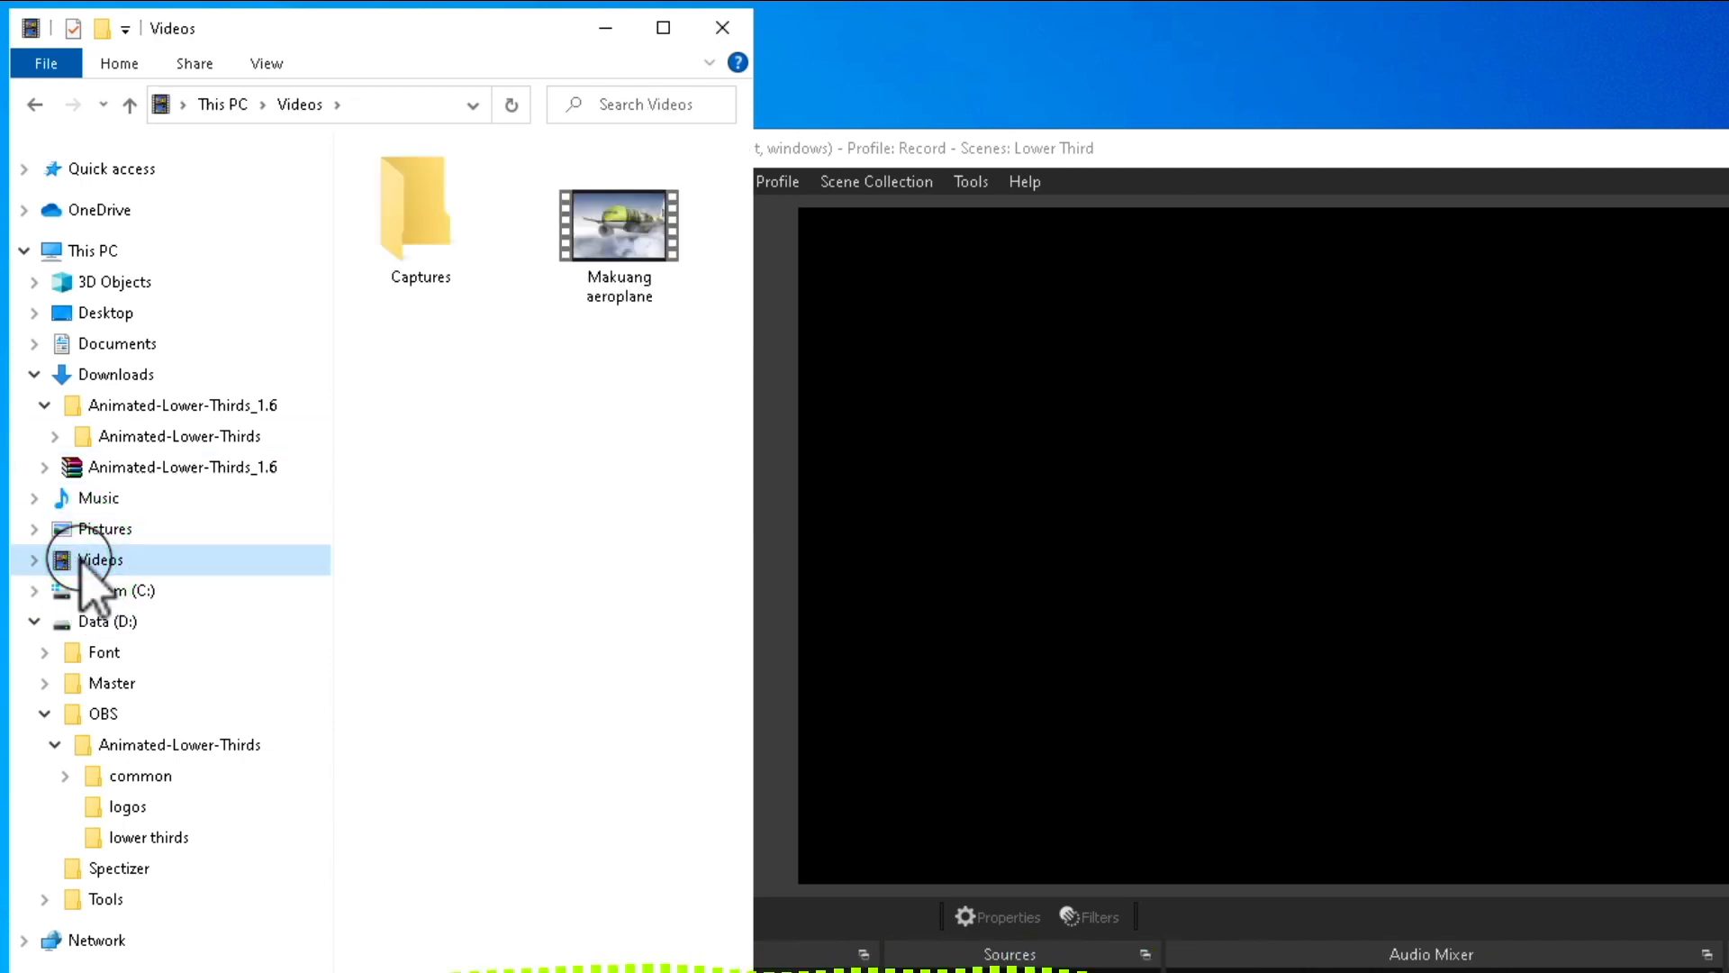
right_click(616, 222)
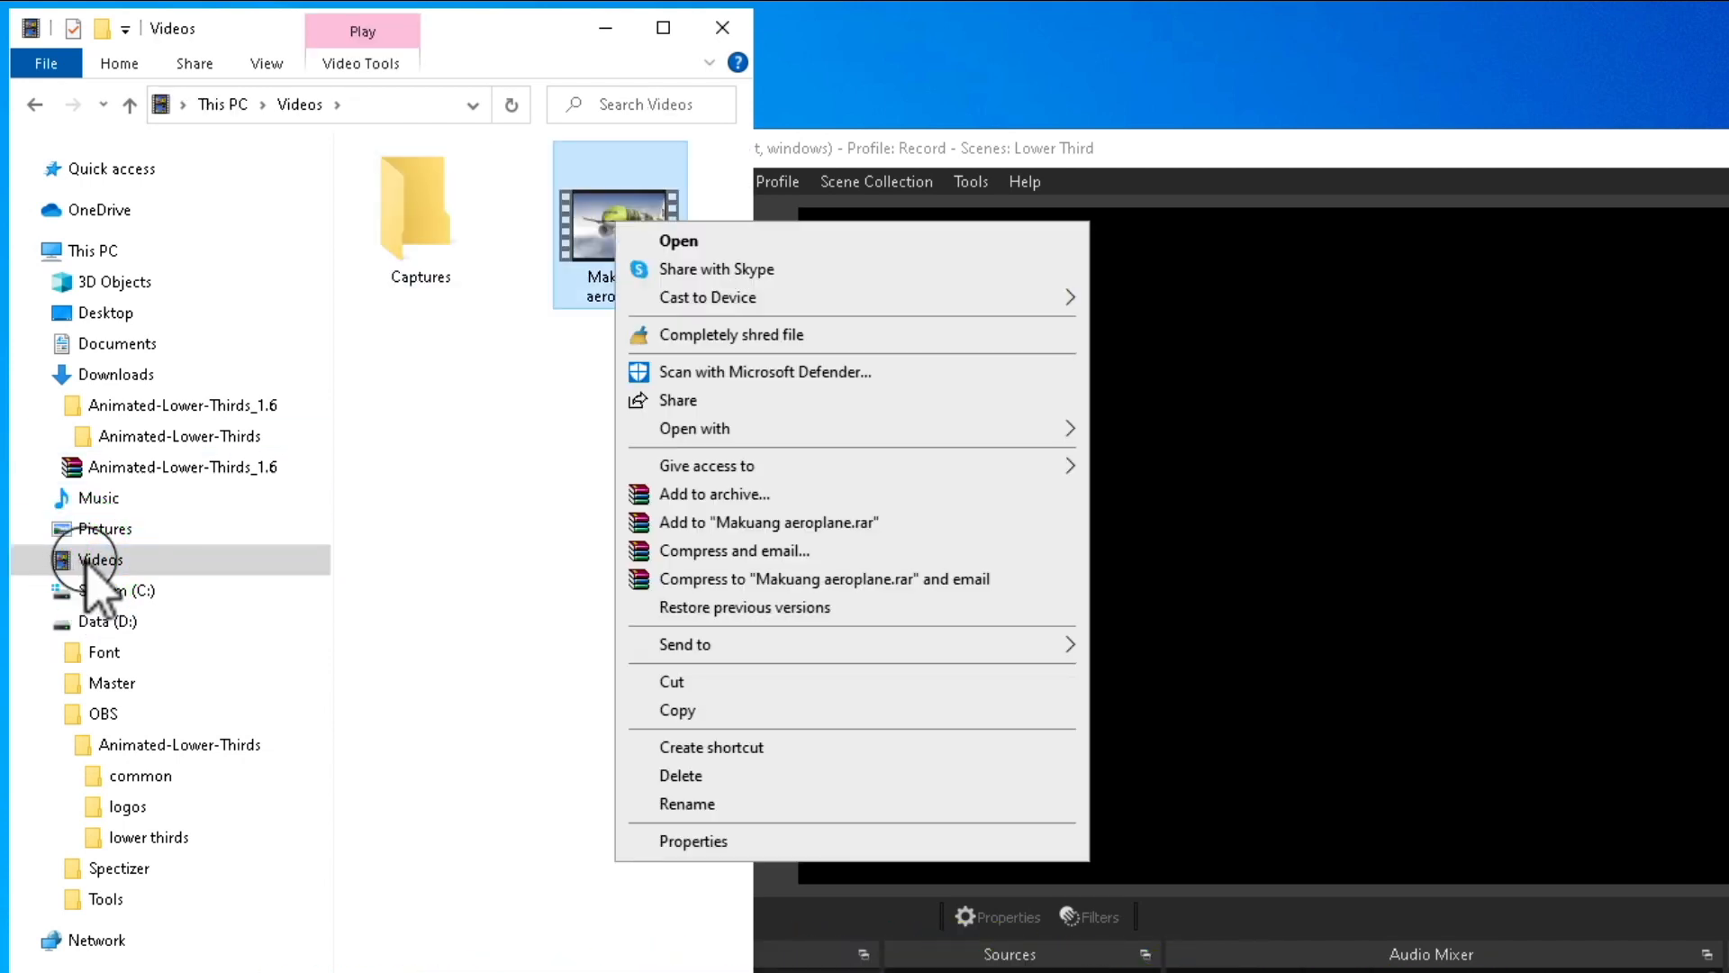
click(691, 708)
- Create a new folder named Video inside the OBS folder on the D: drive
click(104, 714)
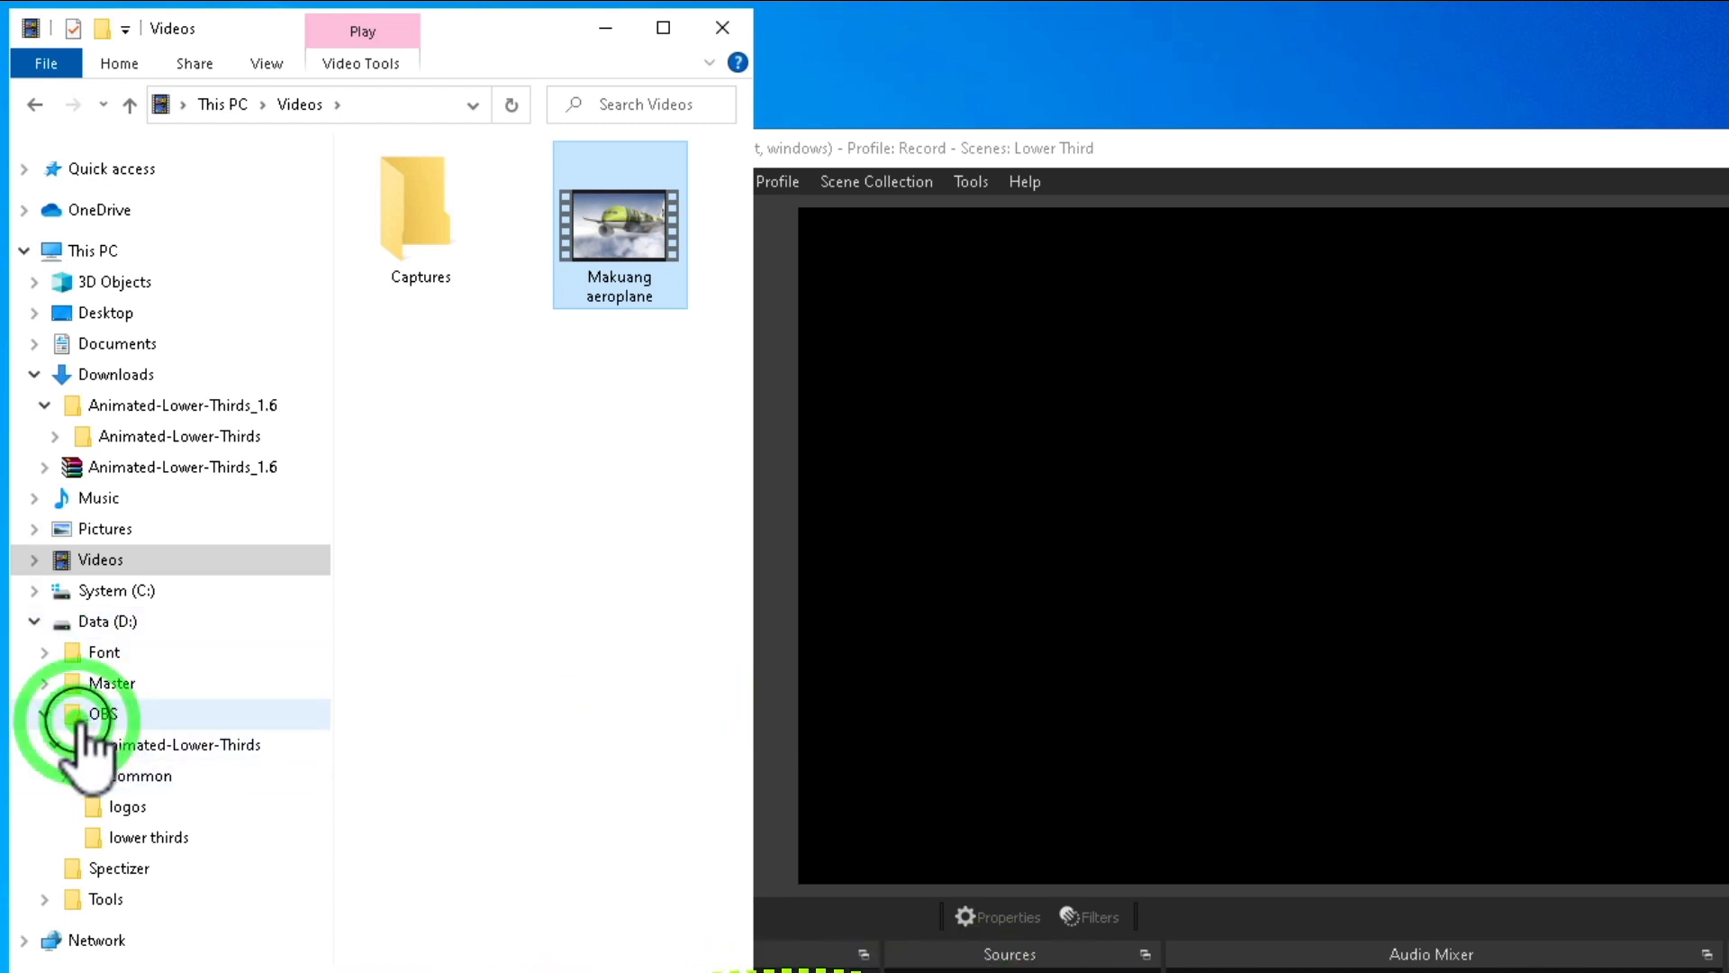
right_click(430, 369)
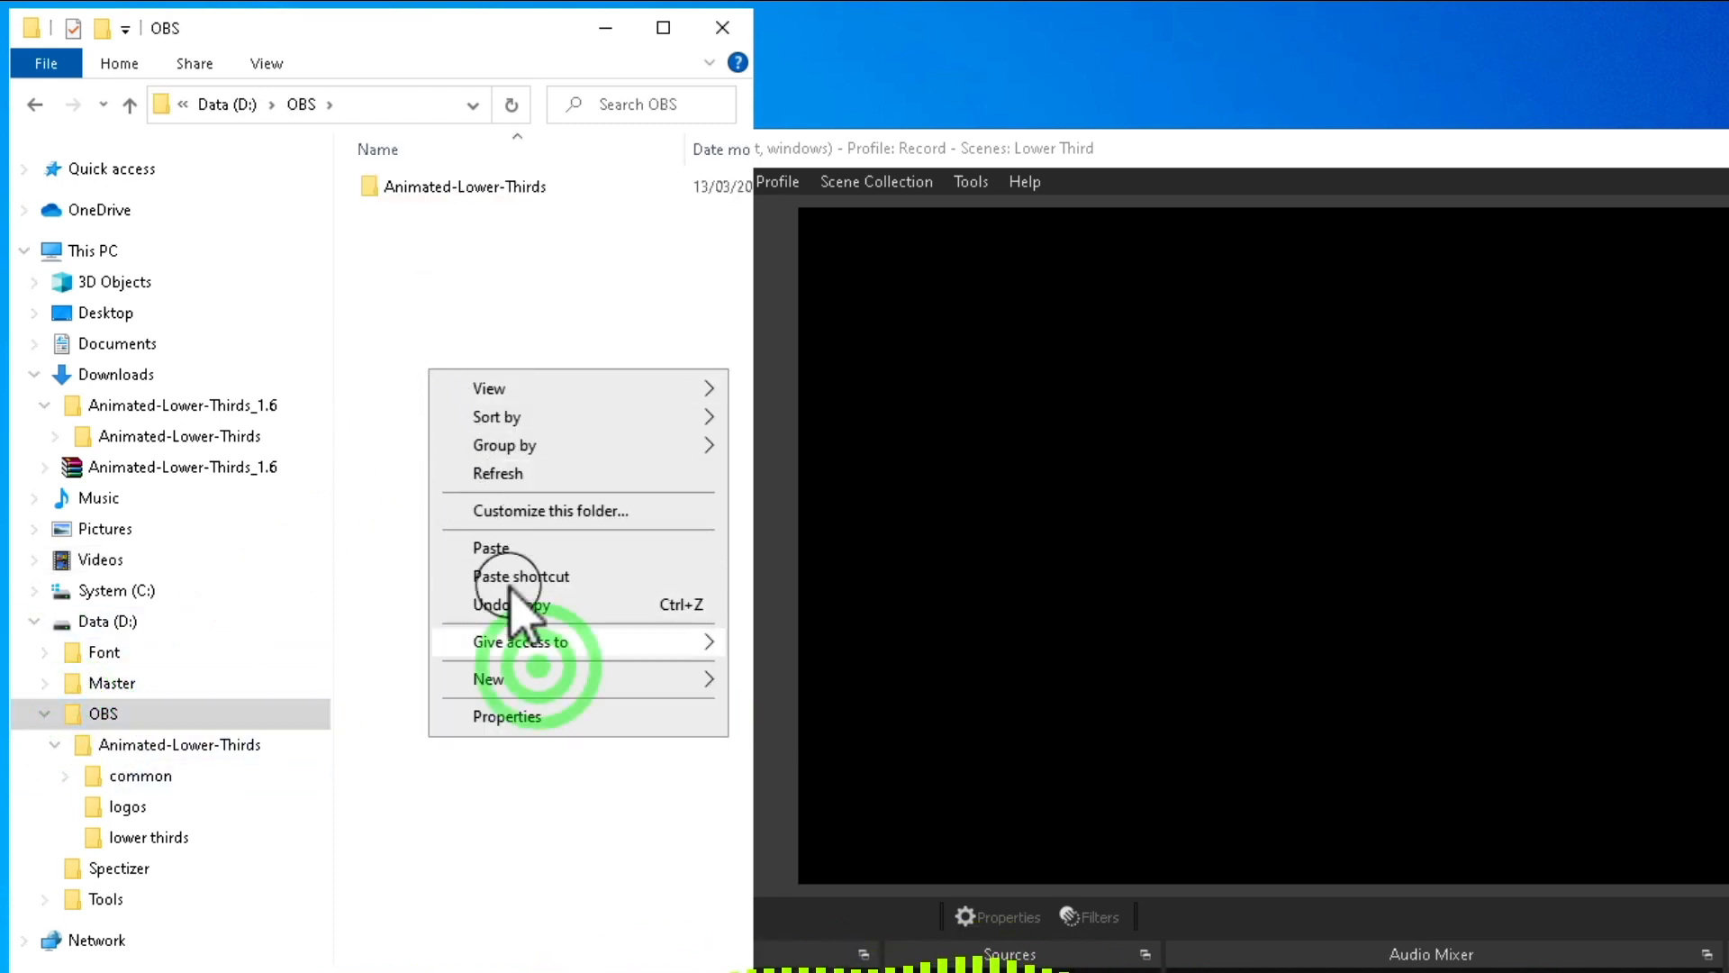
click(545, 679)
click(770, 682)
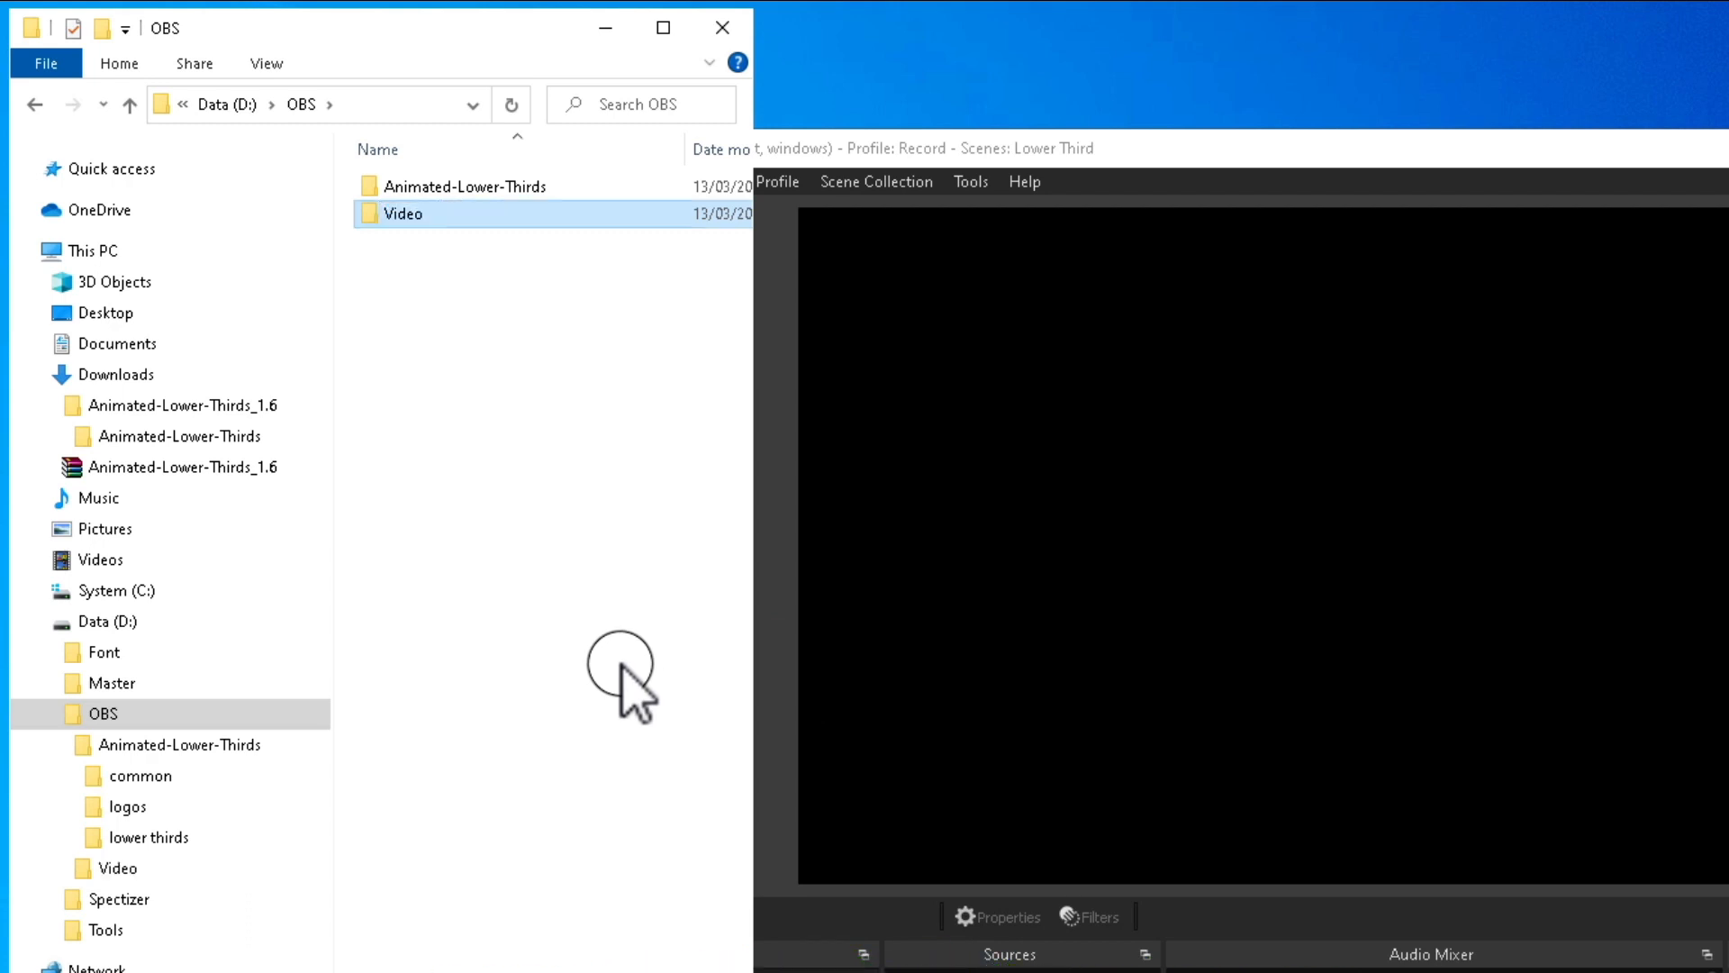
- Paste the copied Makuang aeroplane video into the D:\OBS\Video folder
click(117, 867)
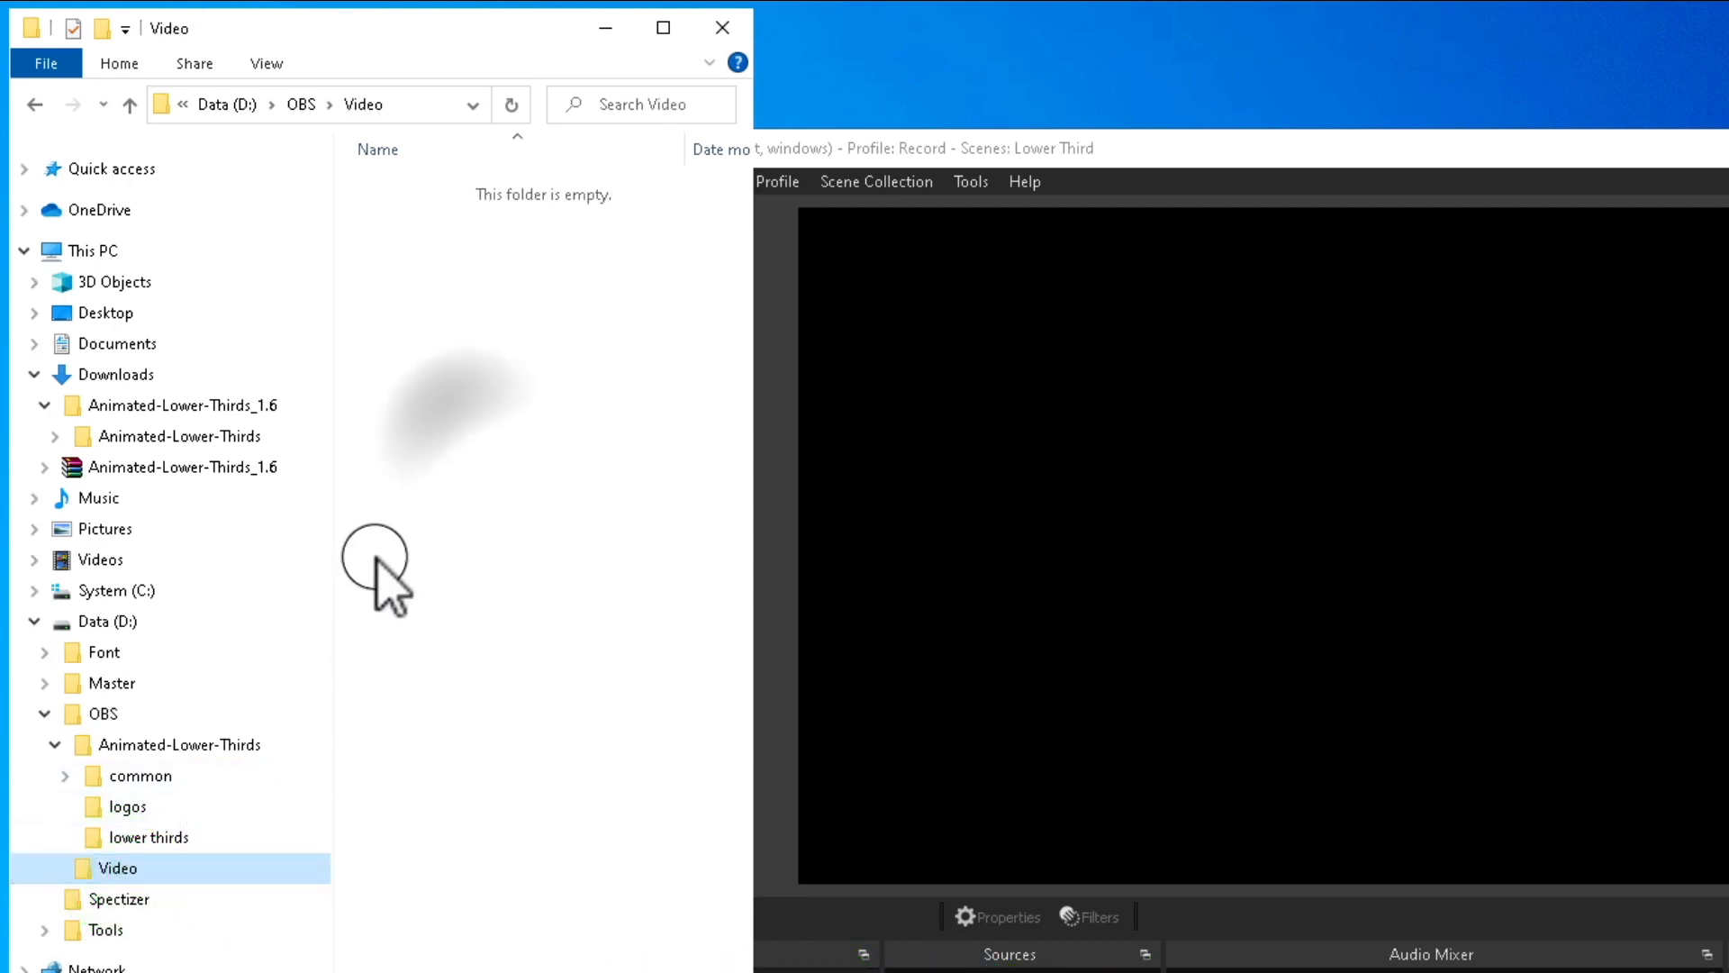
right_click(468, 439)
click(540, 610)
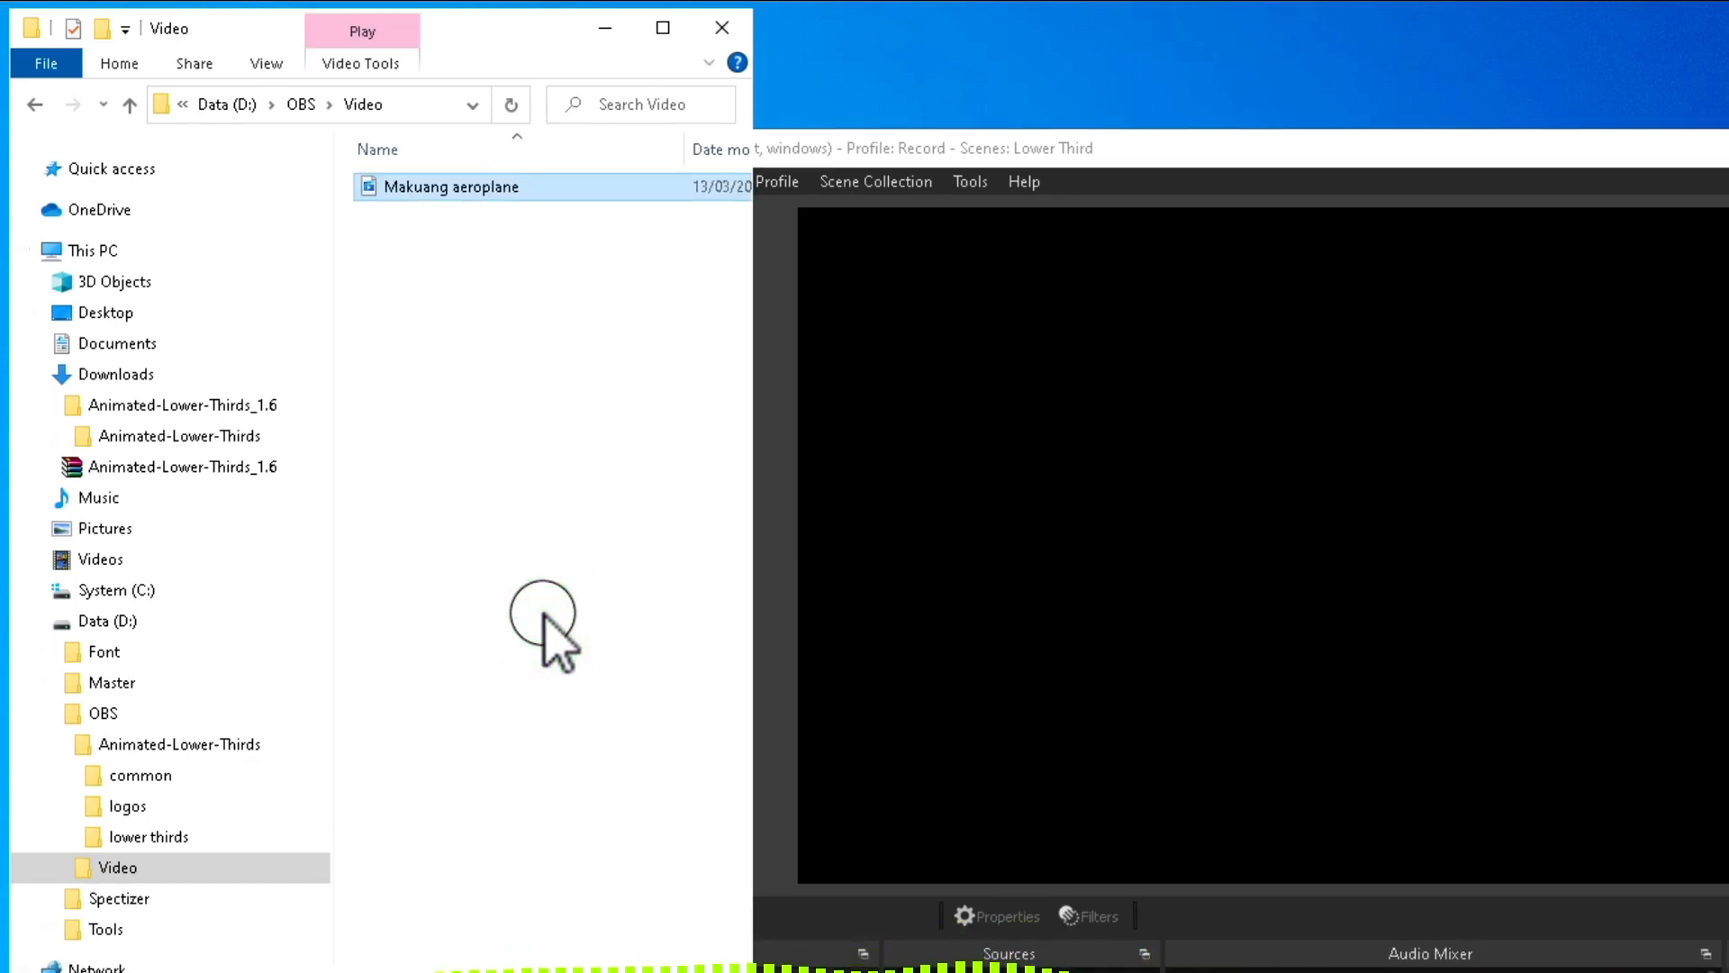
- Place the OBS window beside File Explorer and add the Makuang aeroplane video to the scene as a source
click(723, 105)
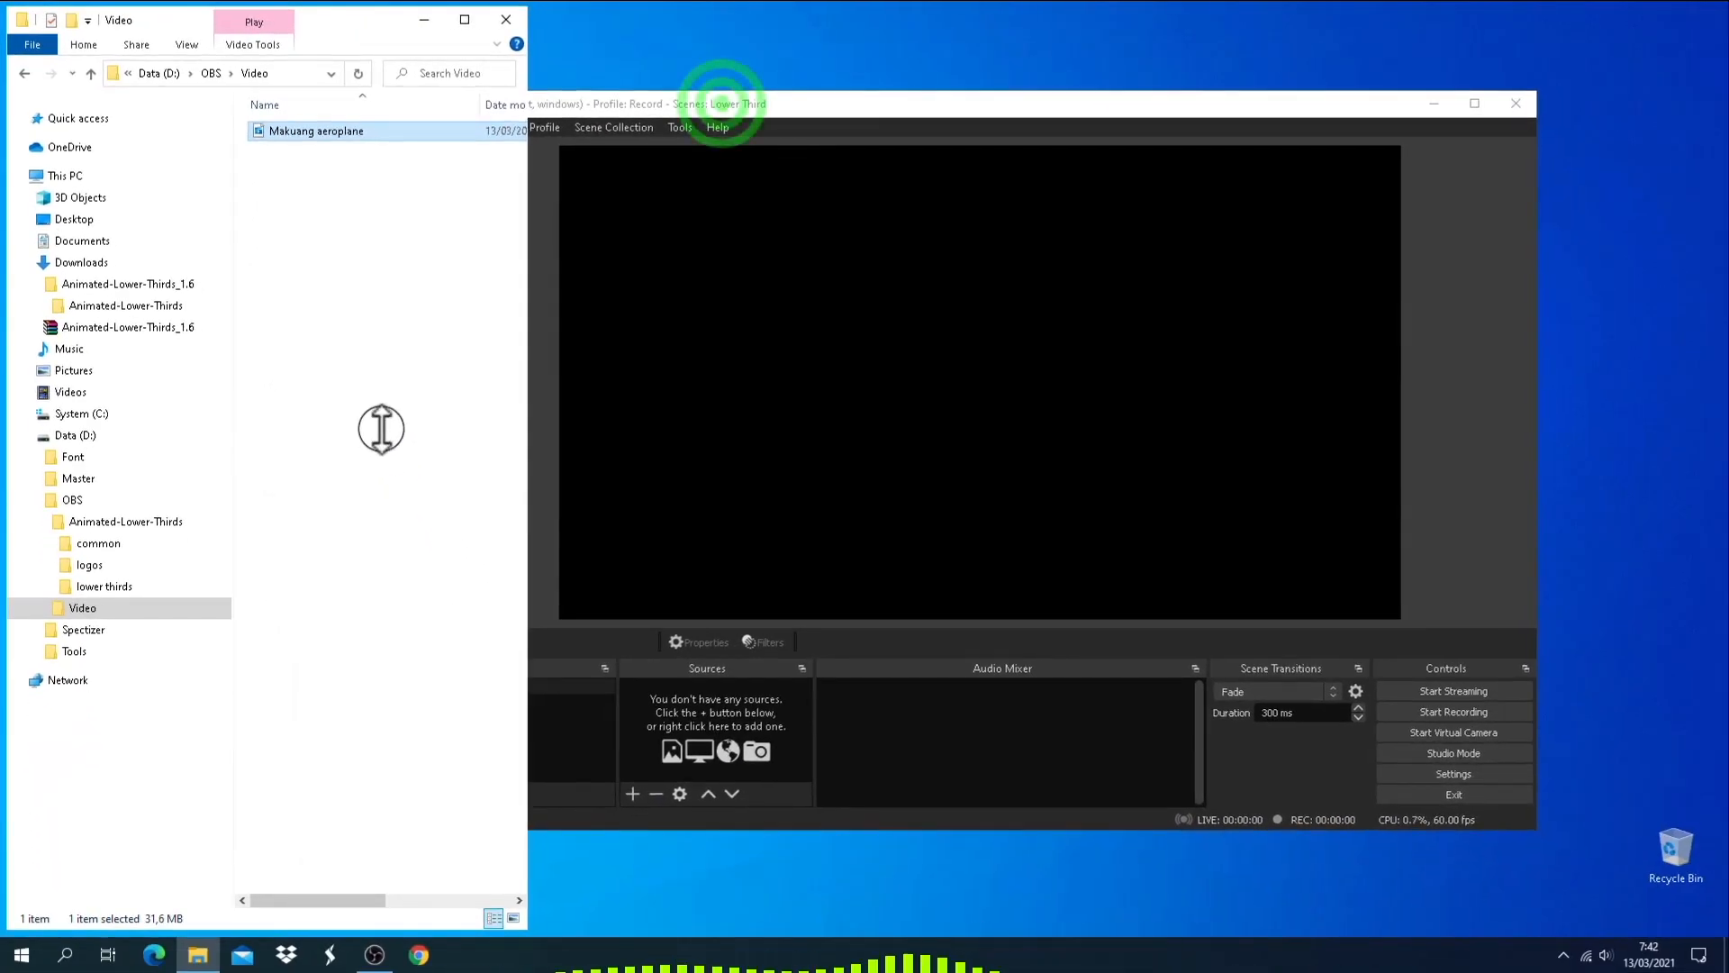
drag(722, 106, 834, 105)
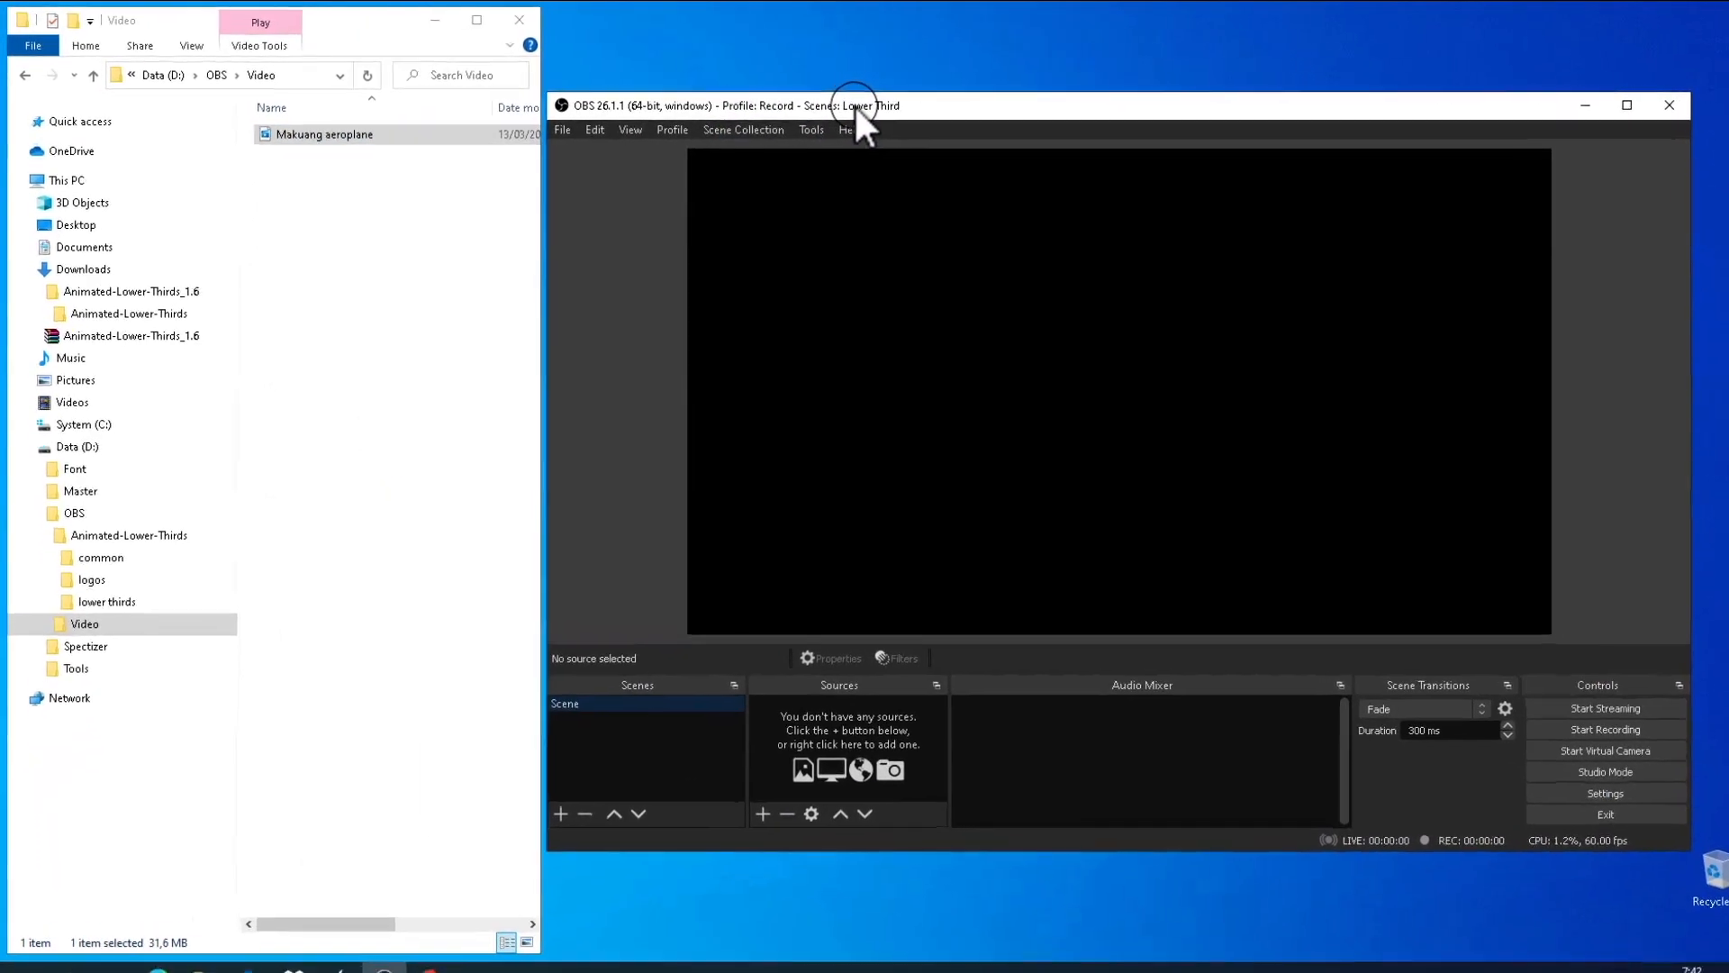
click(300, 138)
drag(306, 142, 962, 274)
- Enable Loop for the Makuang aeroplane.mp4 source and lock the source
click(796, 715)
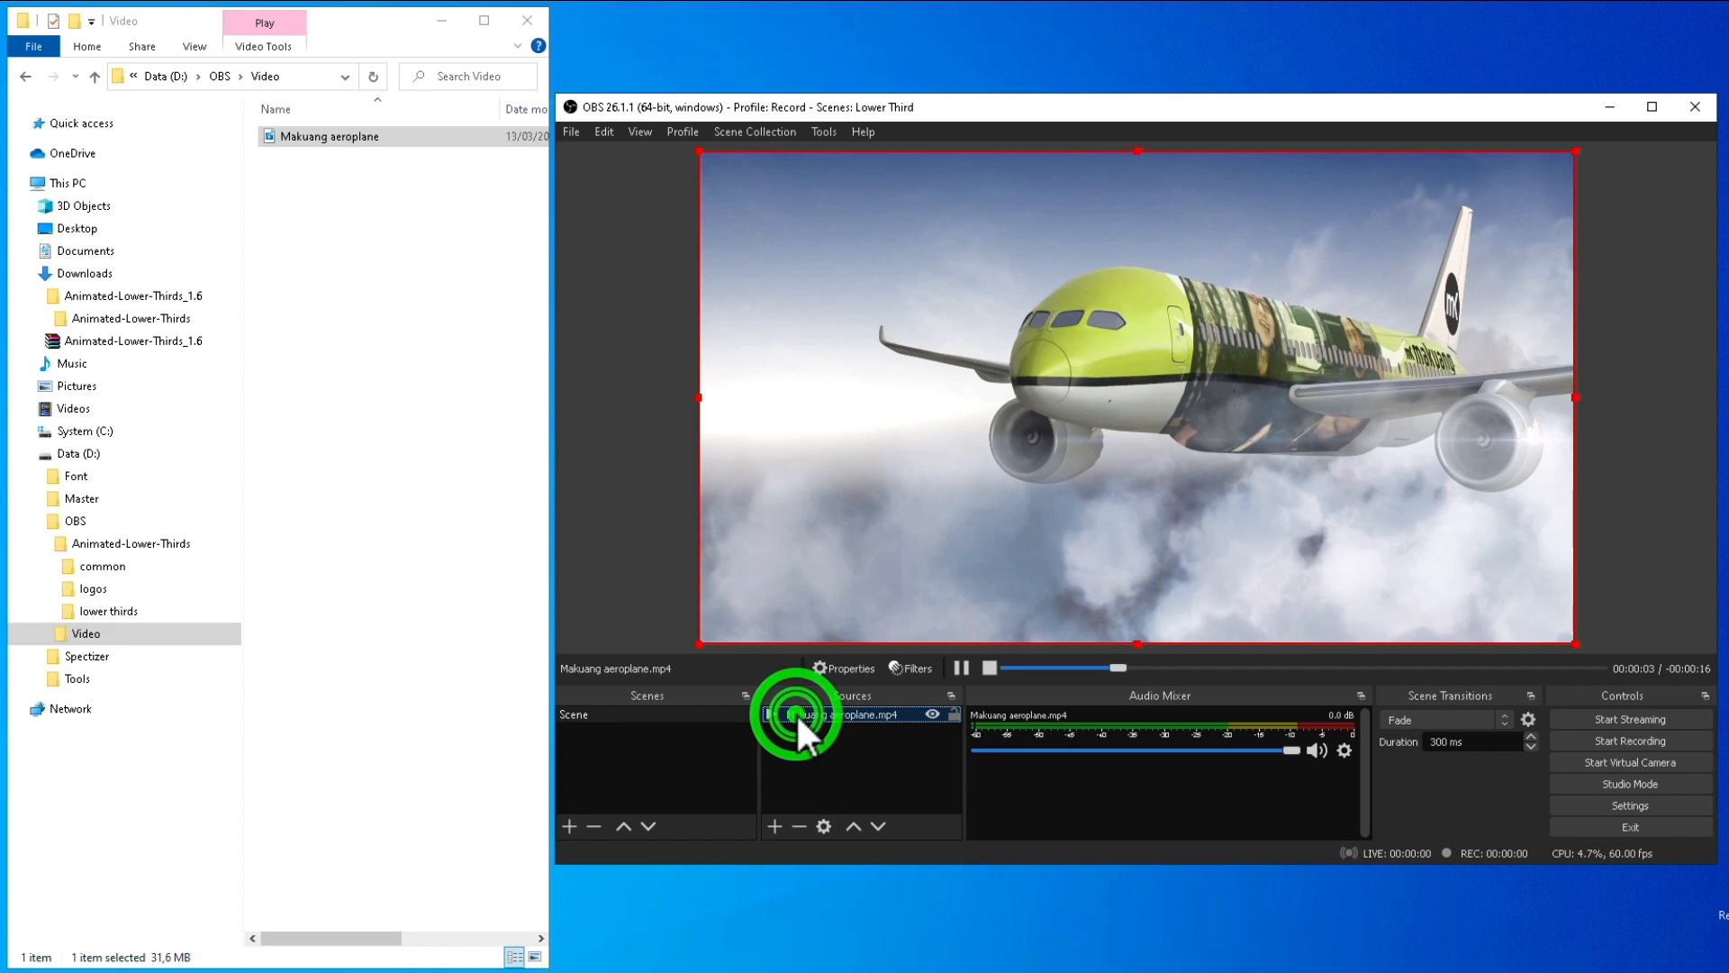
double_click(796, 715)
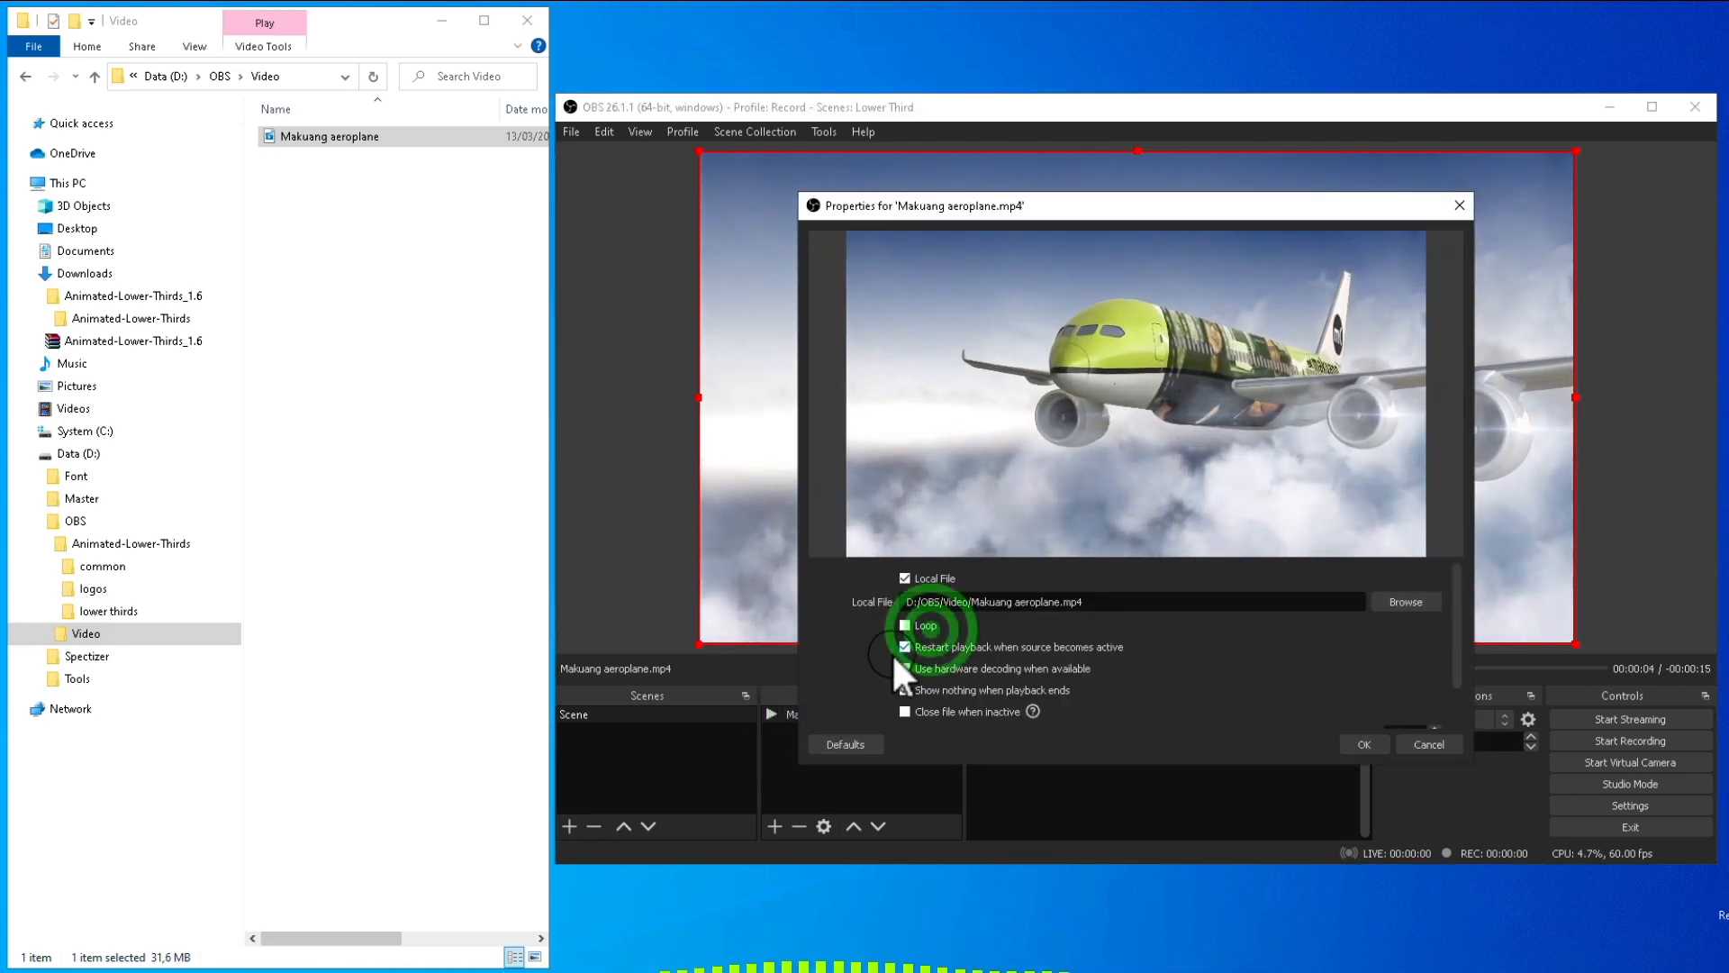
click(905, 625)
click(1370, 739)
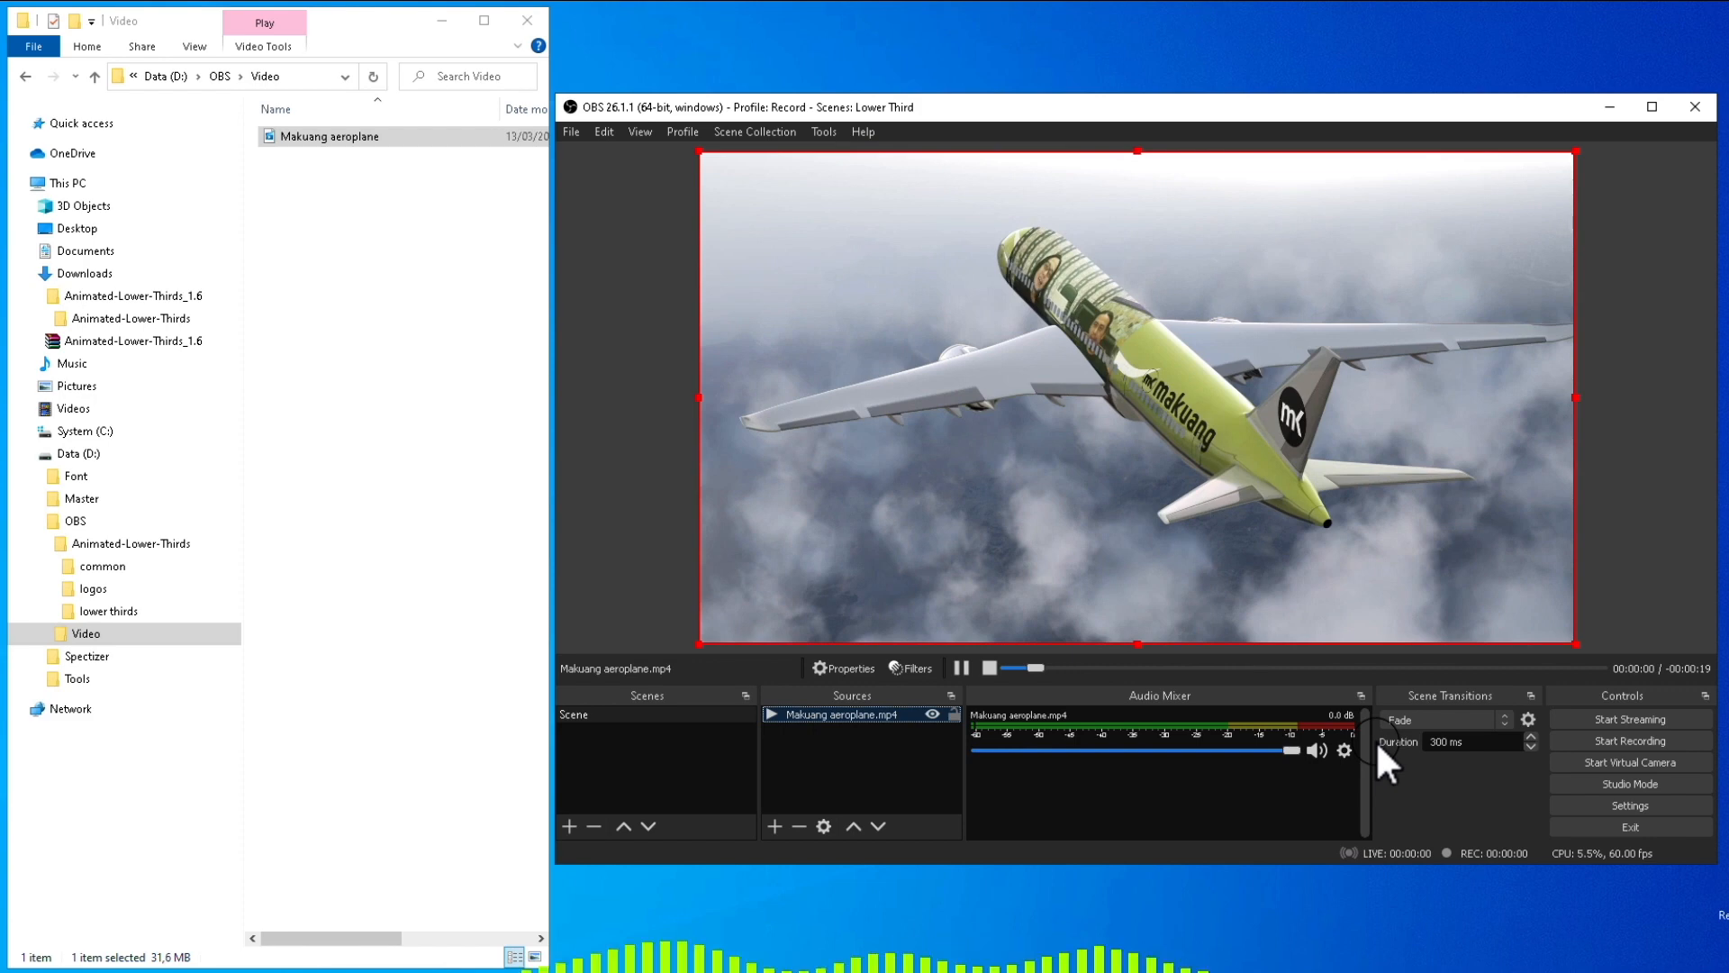
click(951, 712)
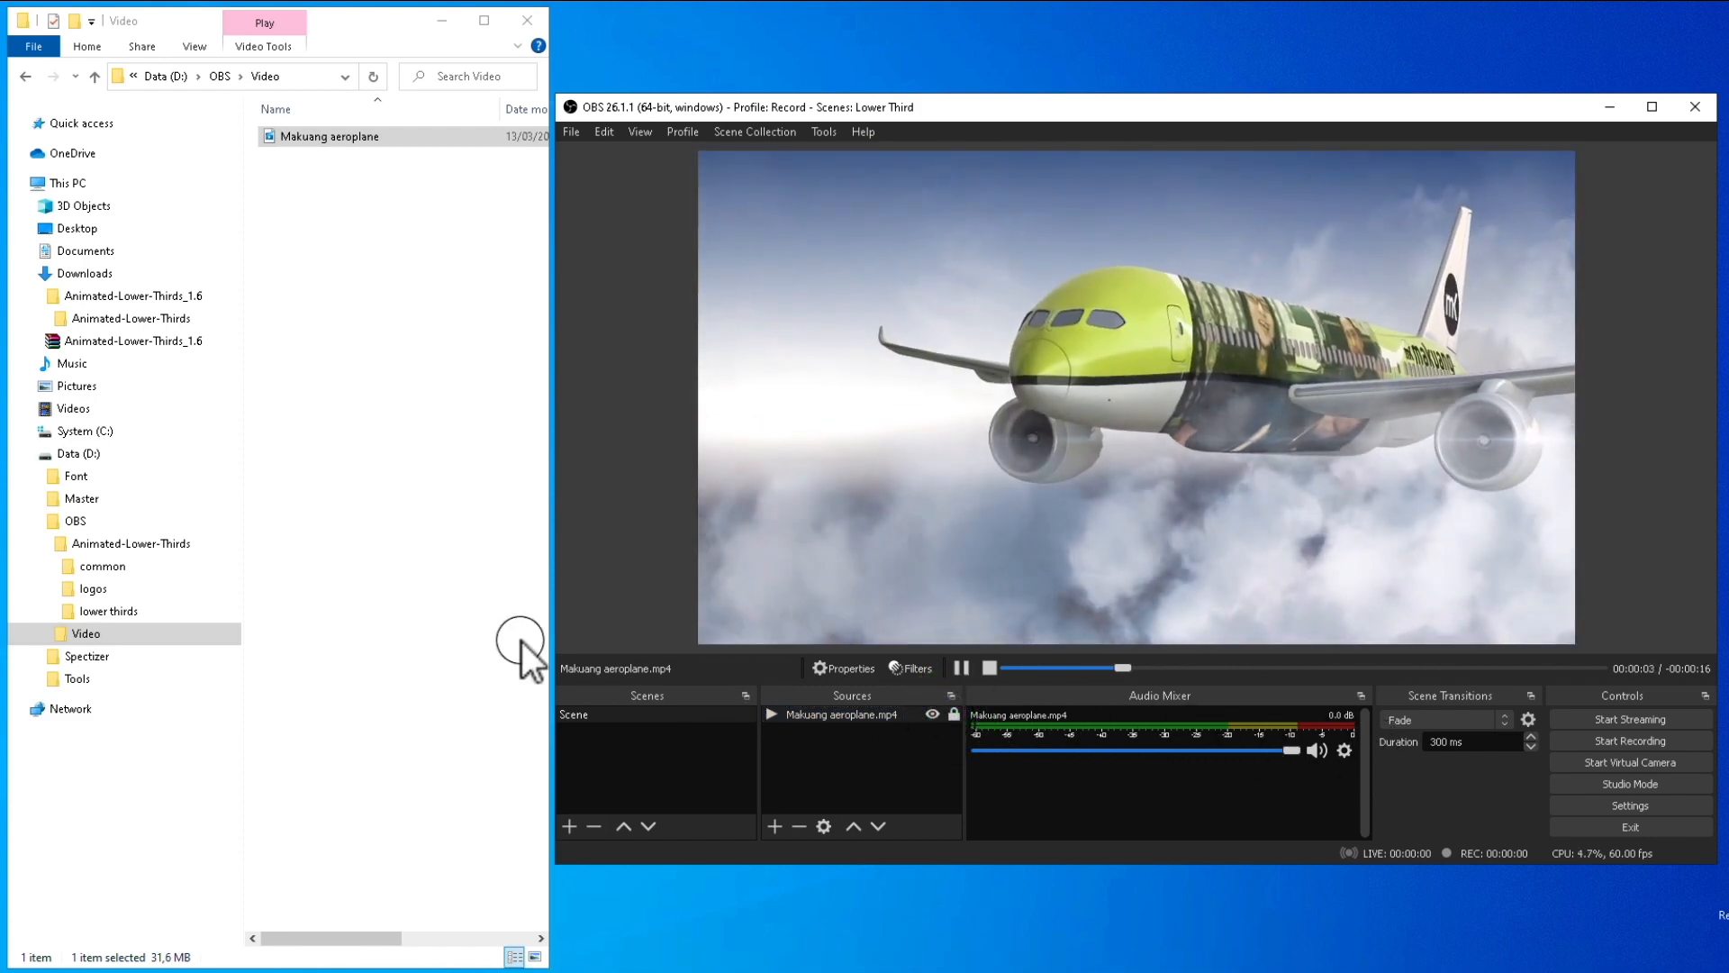
- Look through the common and logos folders and add control-panel from the lower thirds folder to the OBS scene as a source
click(93, 566)
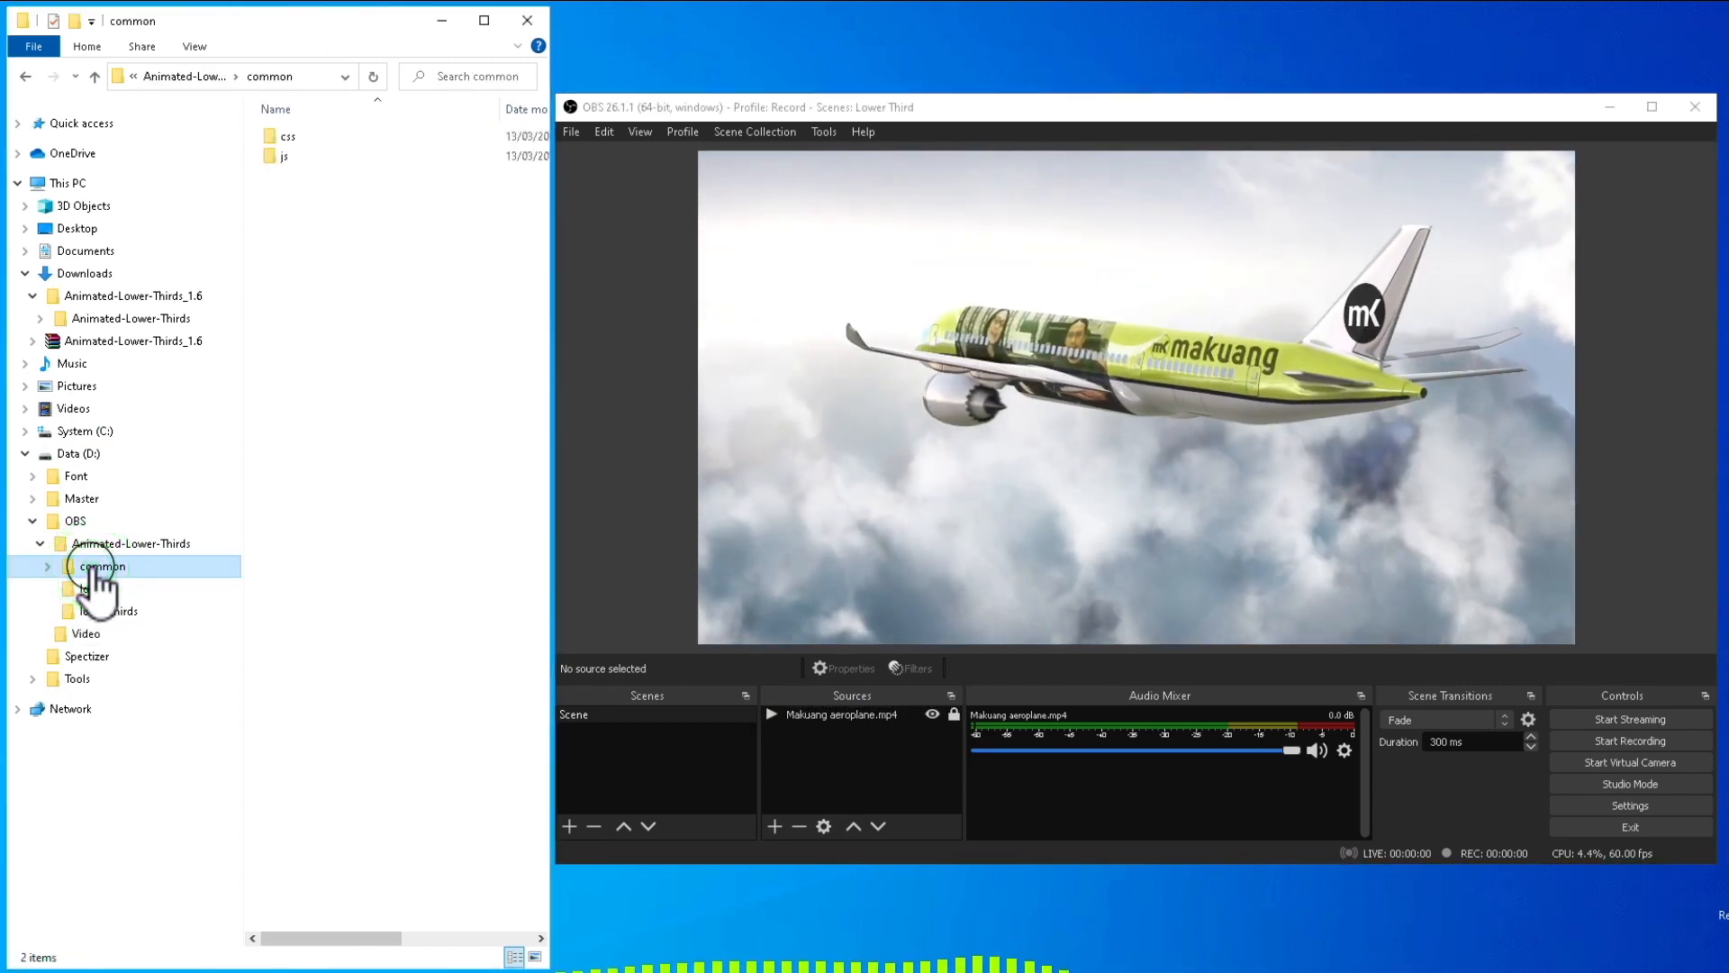
click(81, 587)
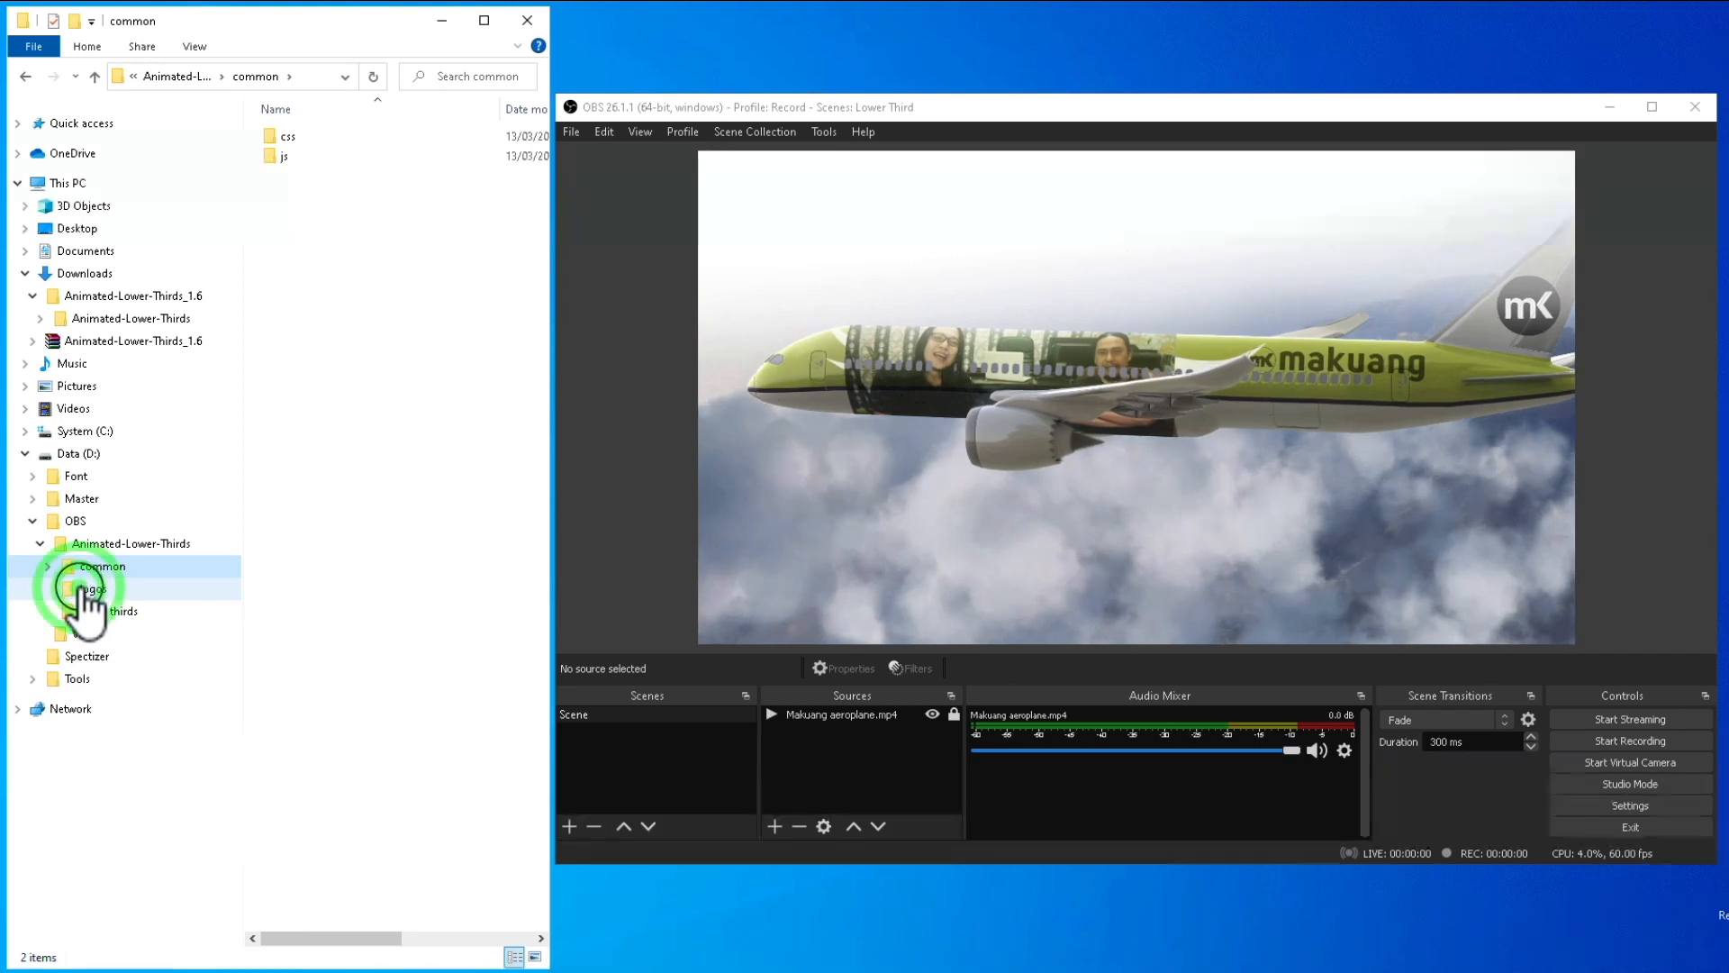
click(80, 588)
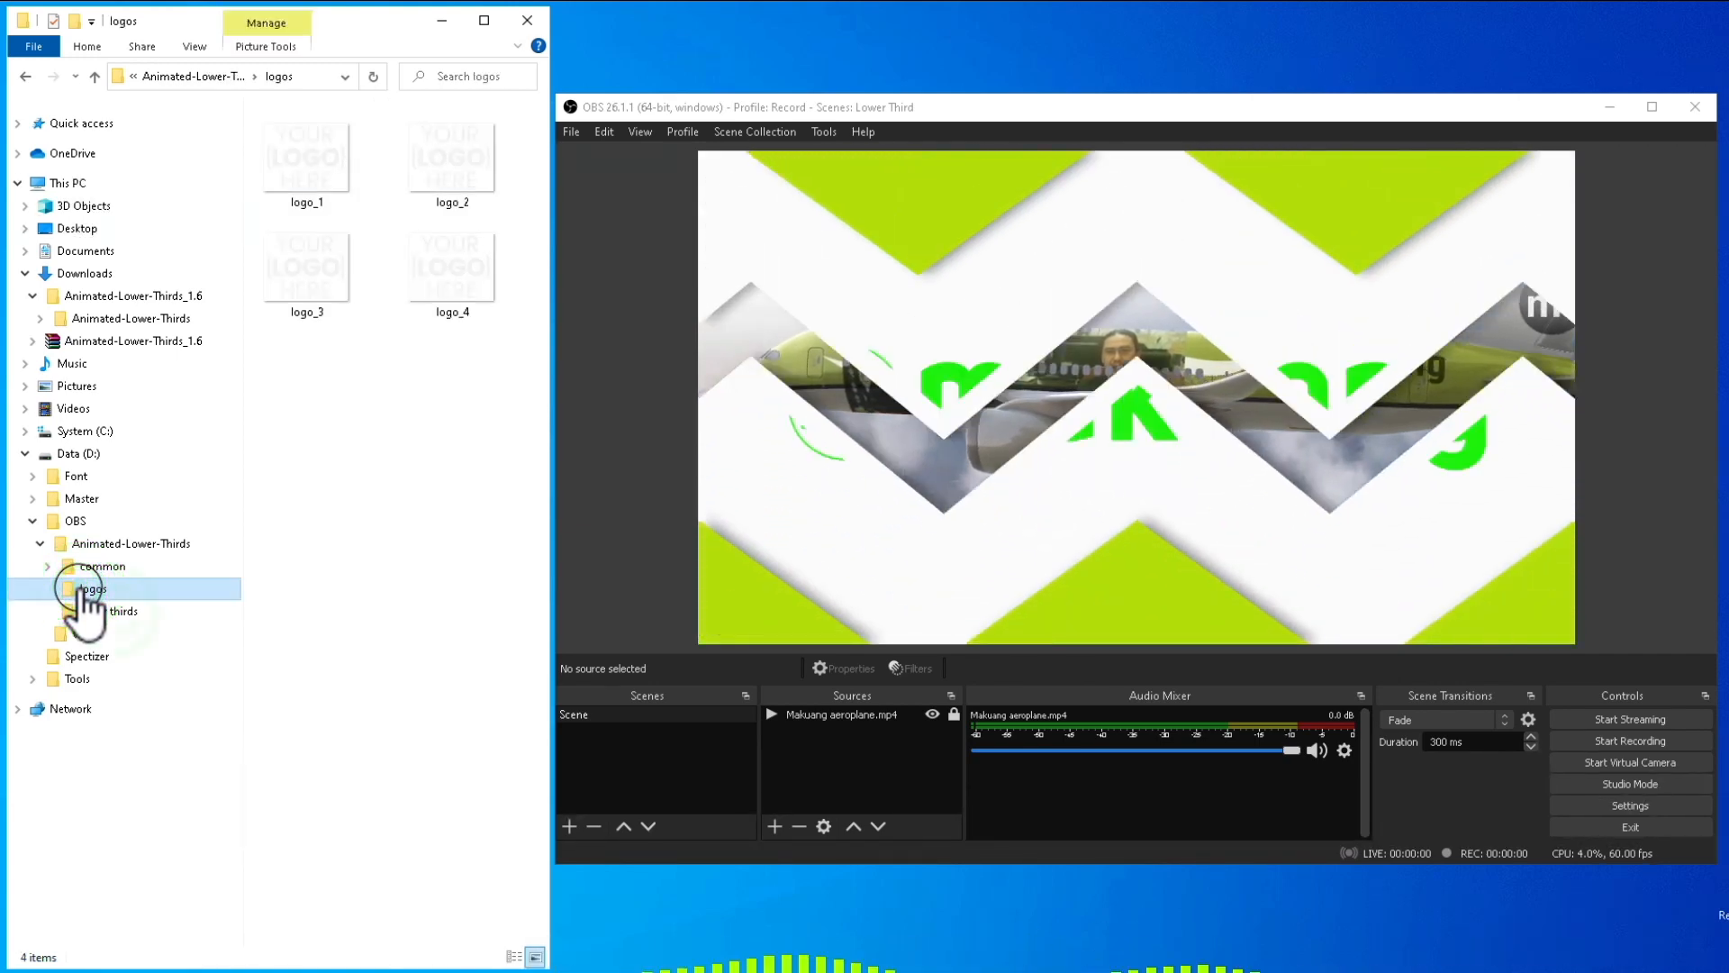
click(113, 611)
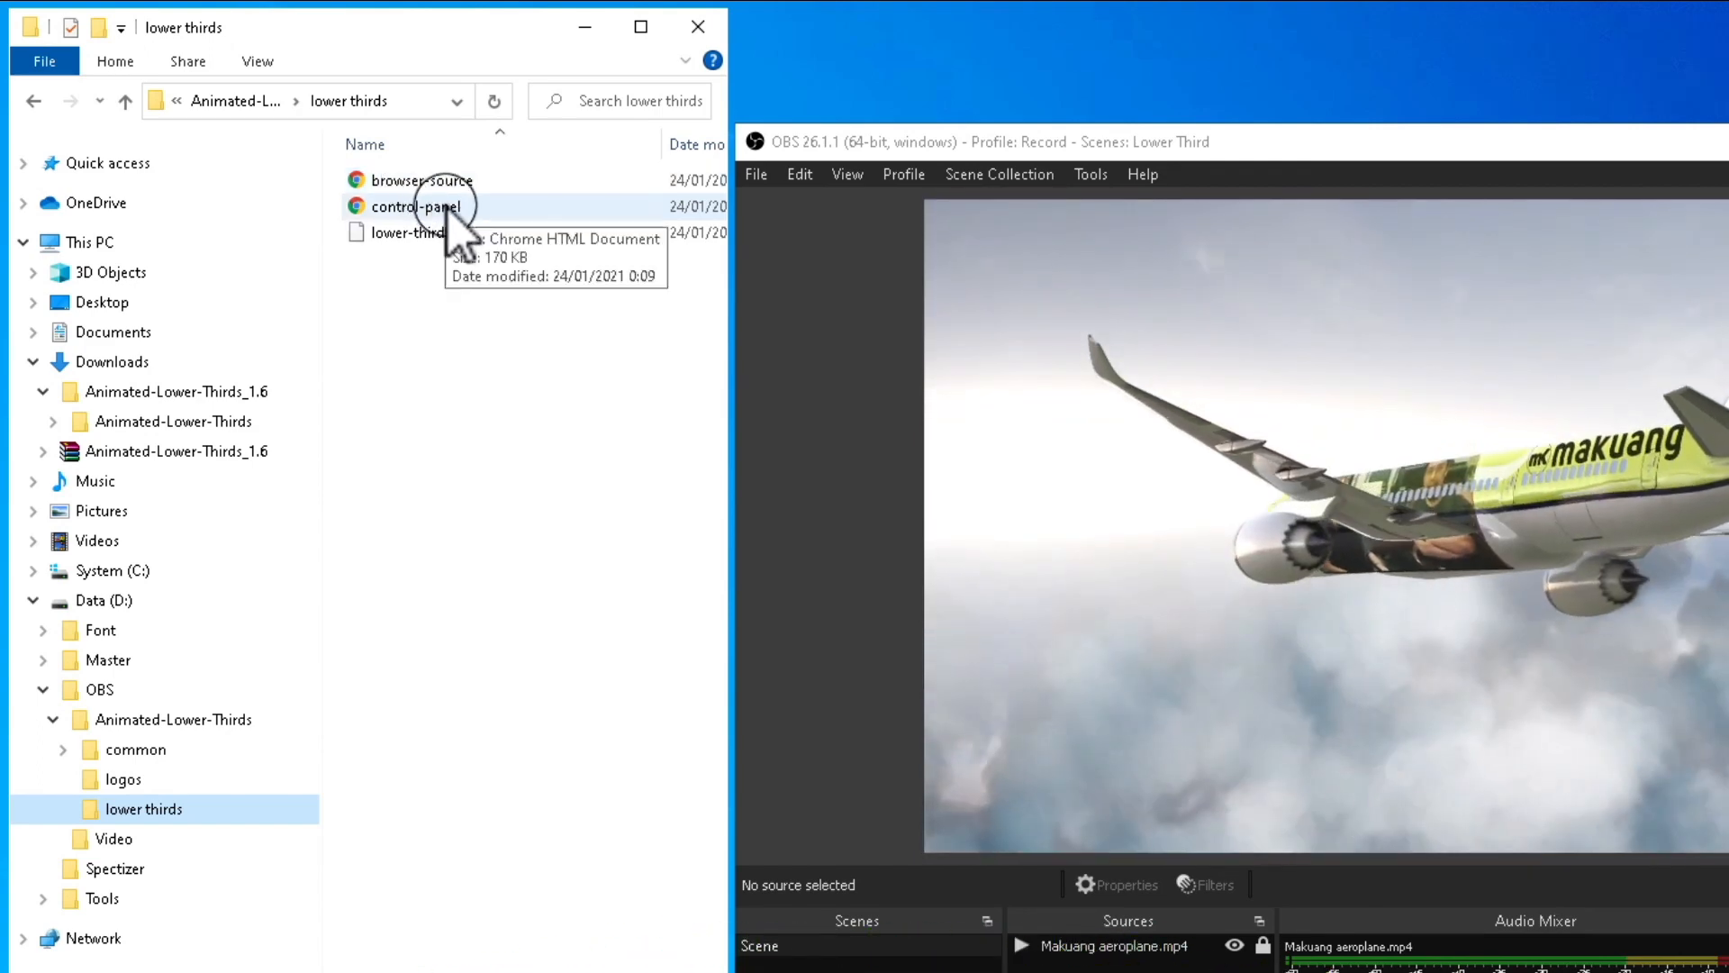
click(446, 208)
drag(446, 208, 1261, 437)
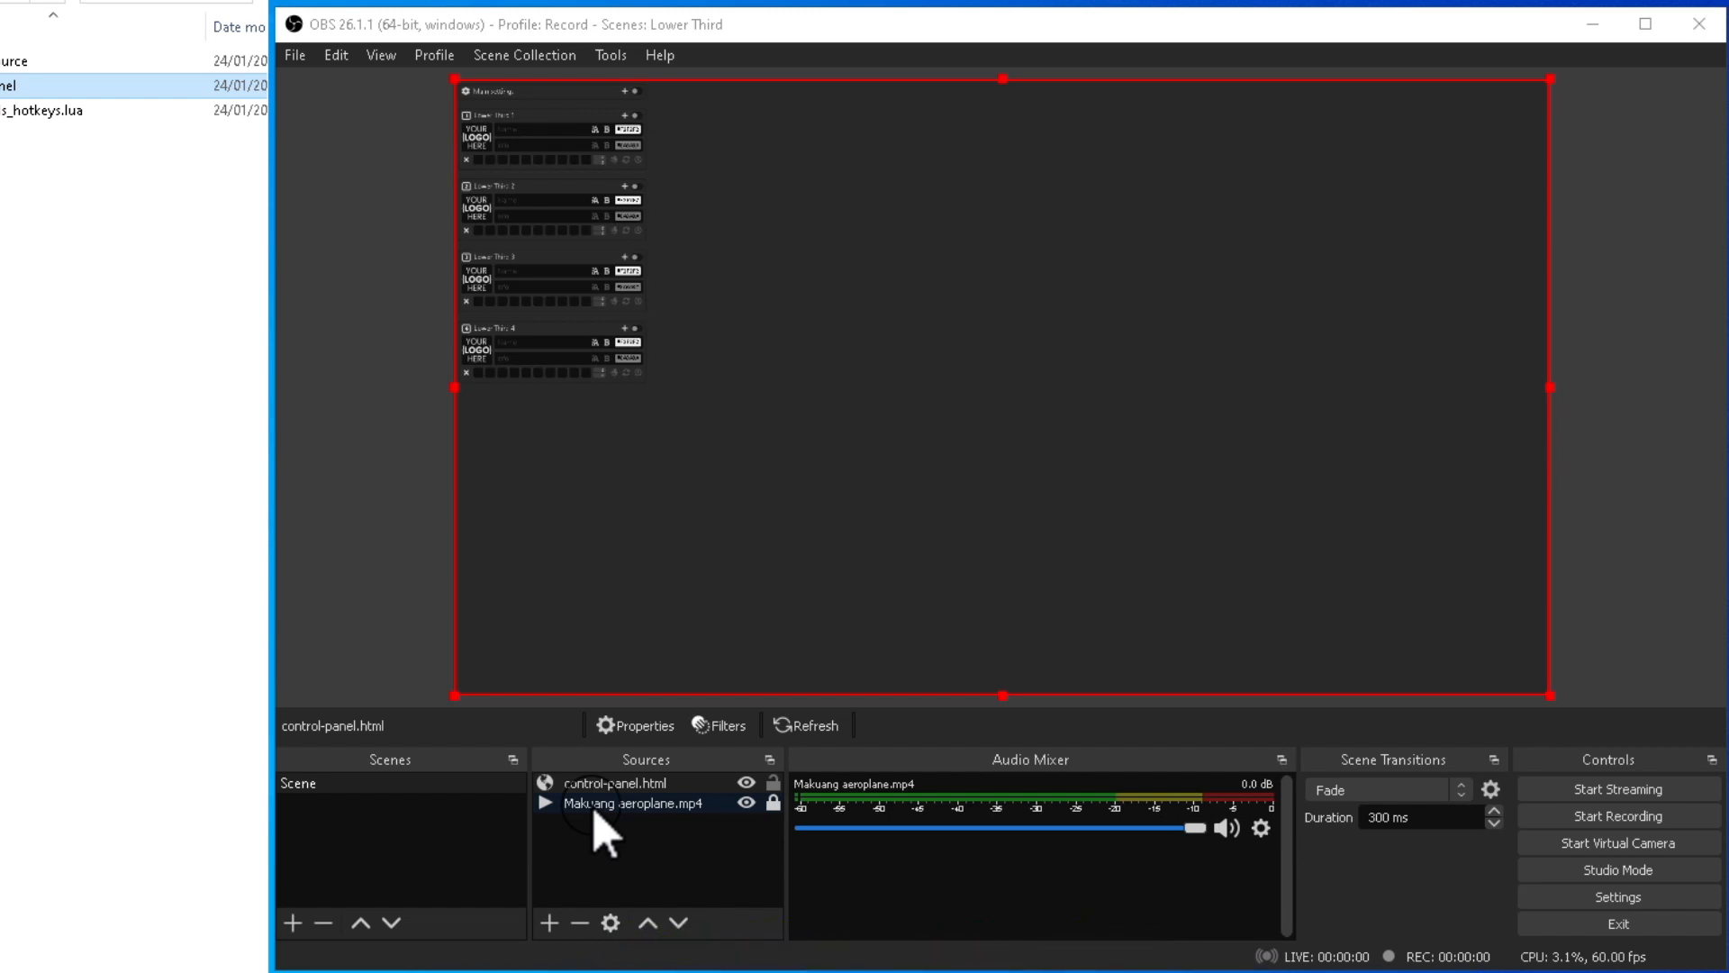
- Copy the local file path from the properties of the control-panel.html source
double_click(637, 789)
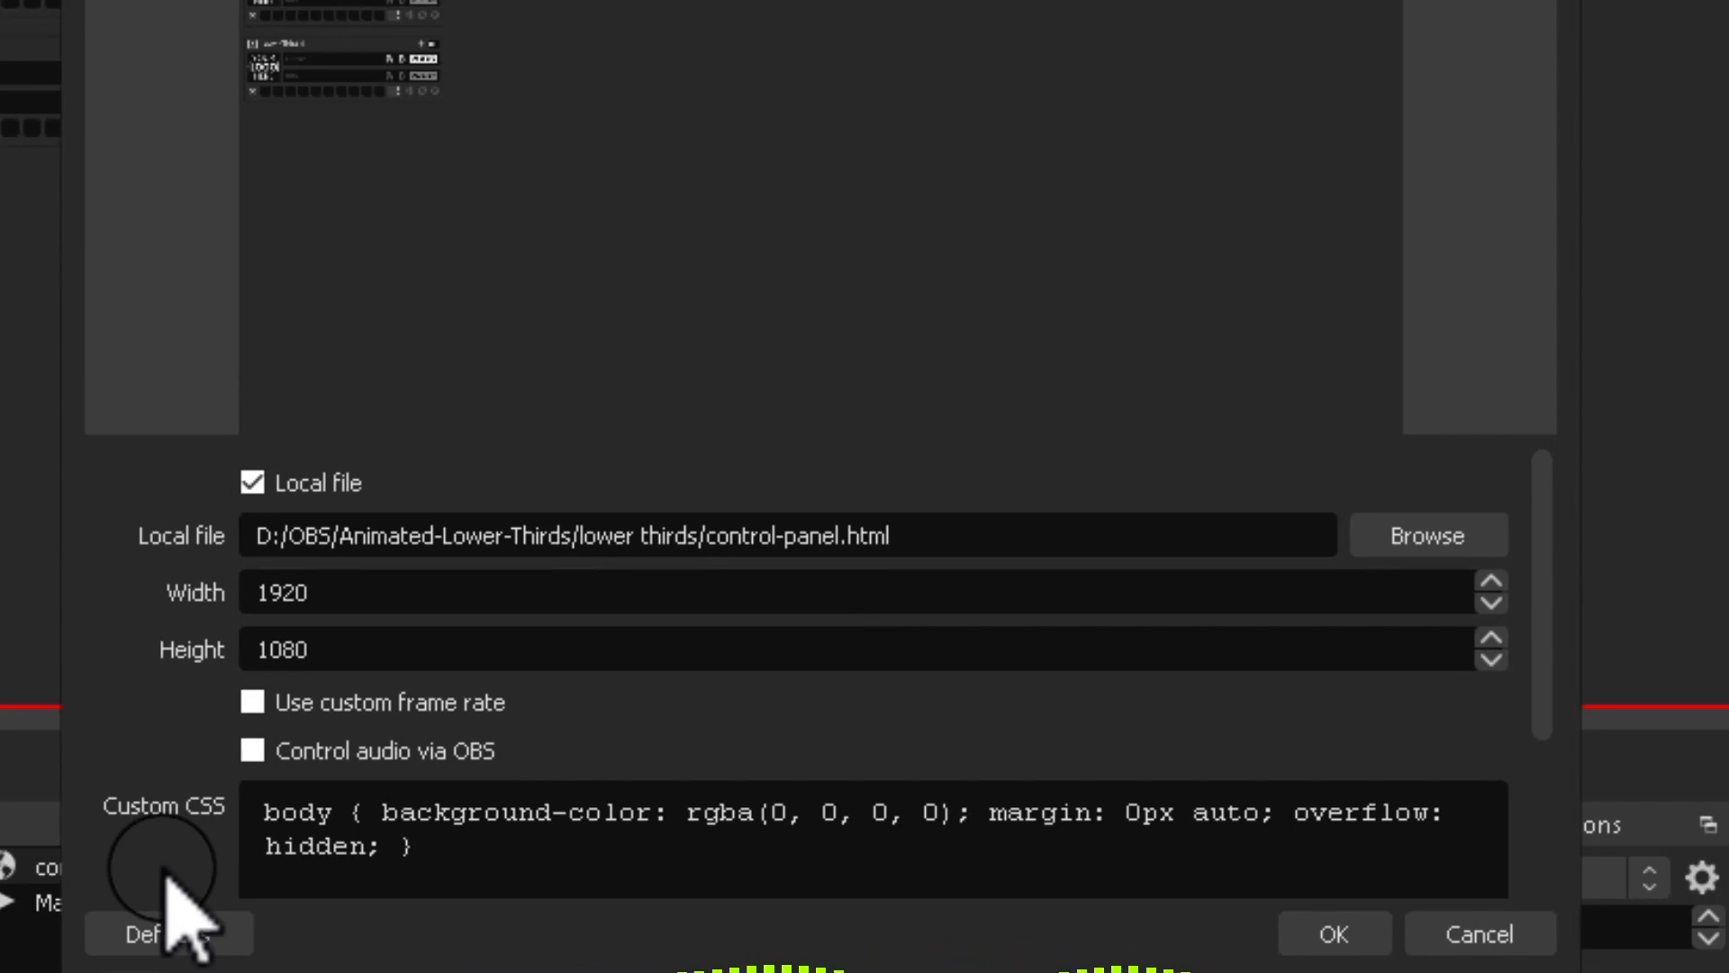
triple_click(1054, 541)
right_click(515, 542)
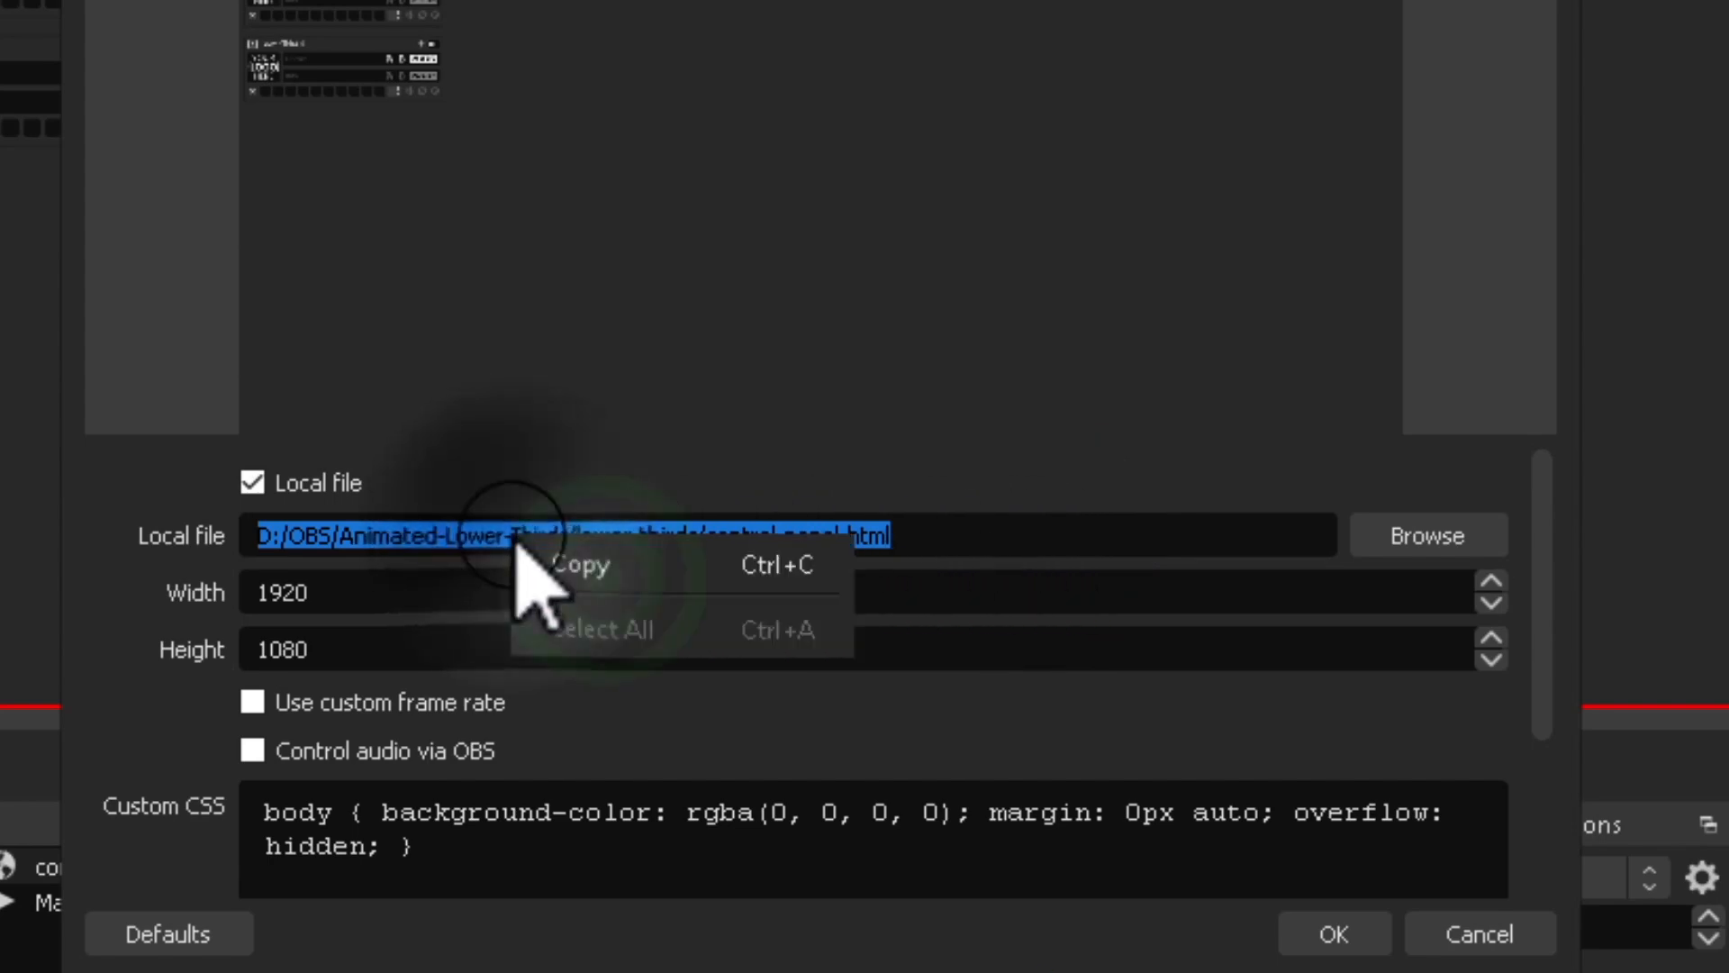
click(605, 579)
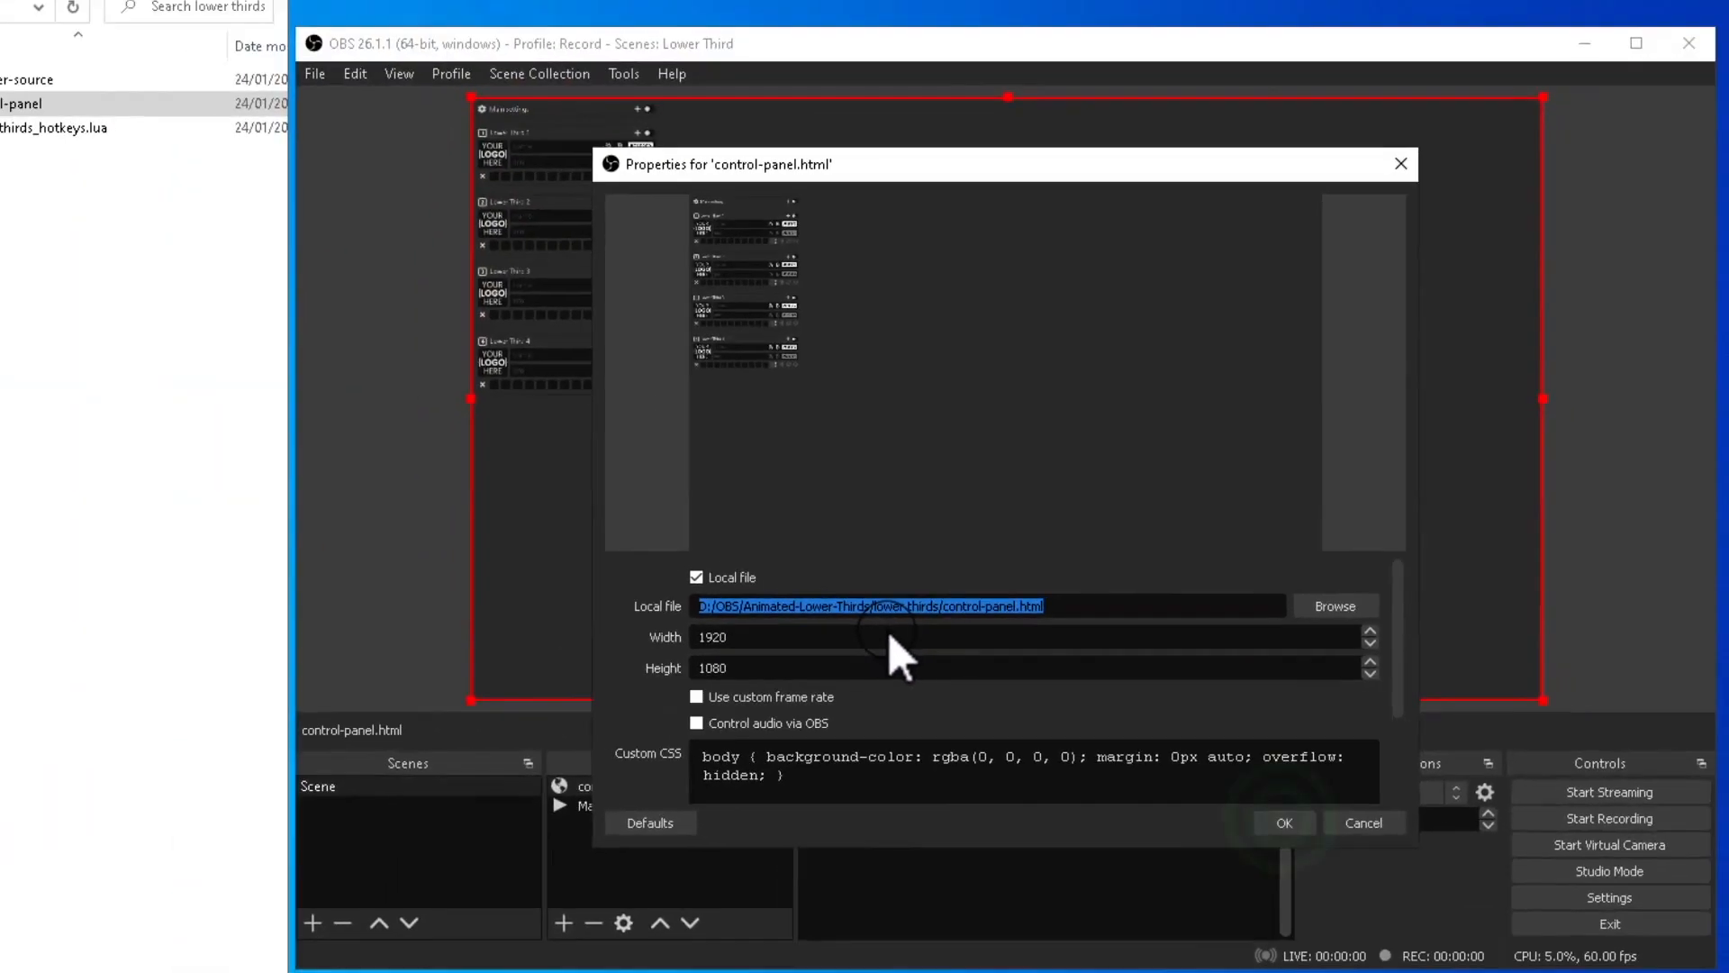
click(1282, 821)
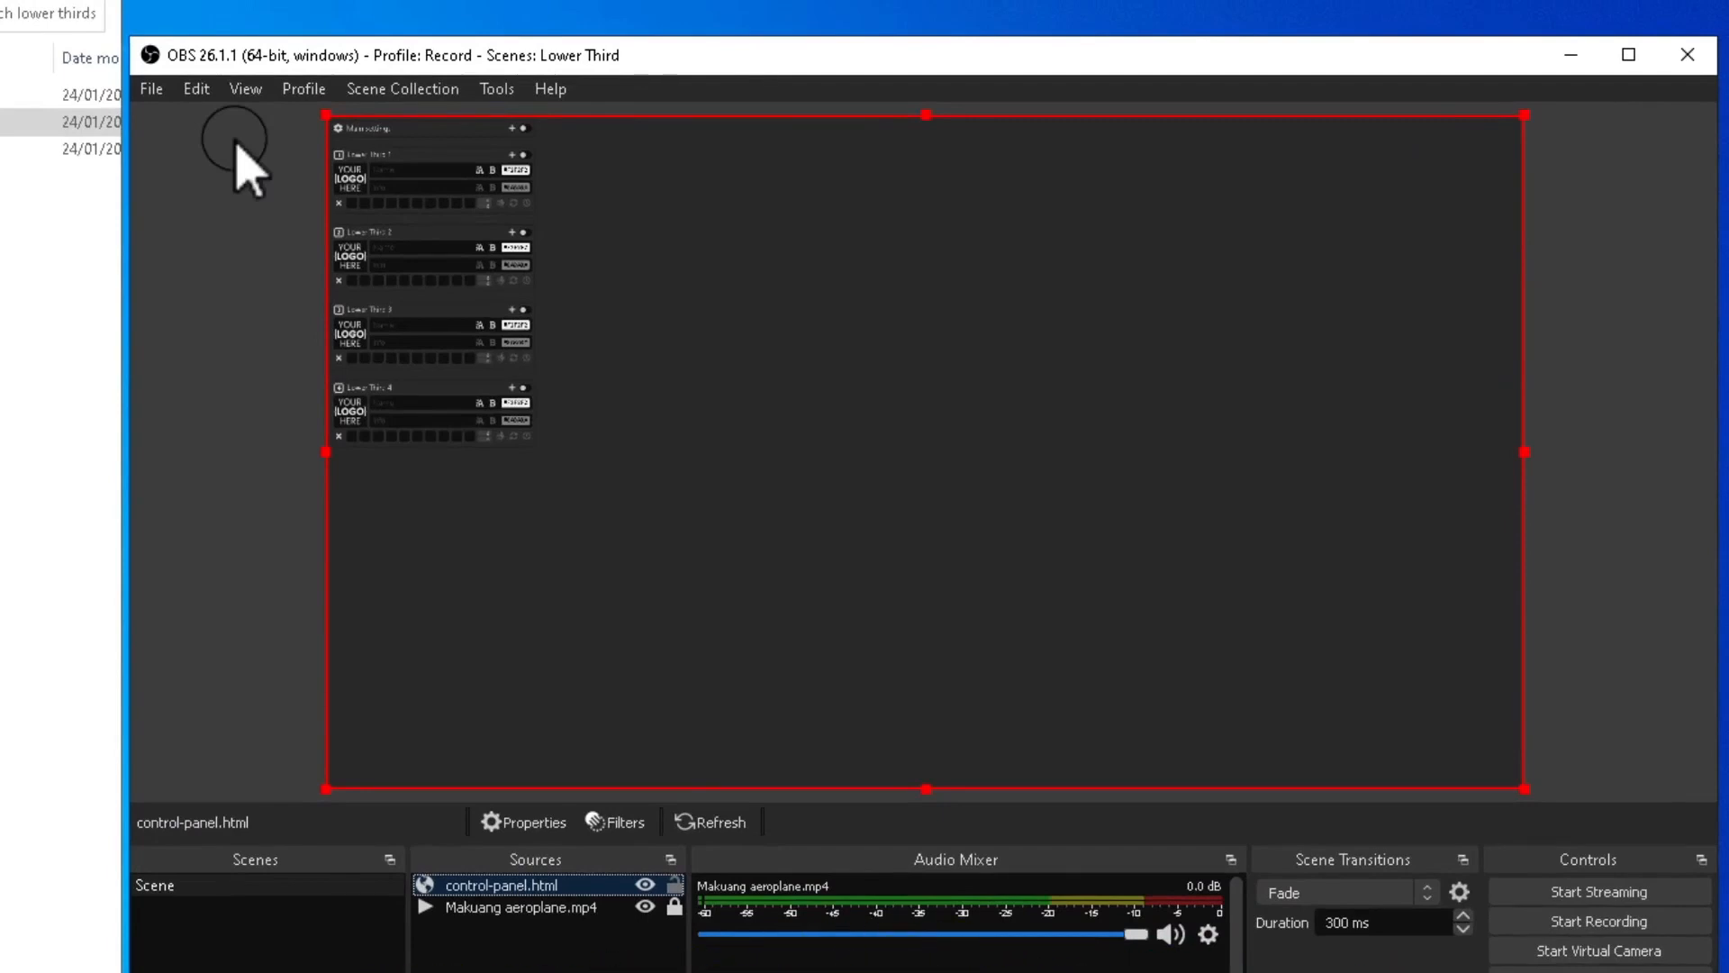
- Add a custom browser dock named Lower Third with the URL D:/OBS/Animated-Lower-Thirds/lower thirds/control-panel.html and apply it
click(245, 90)
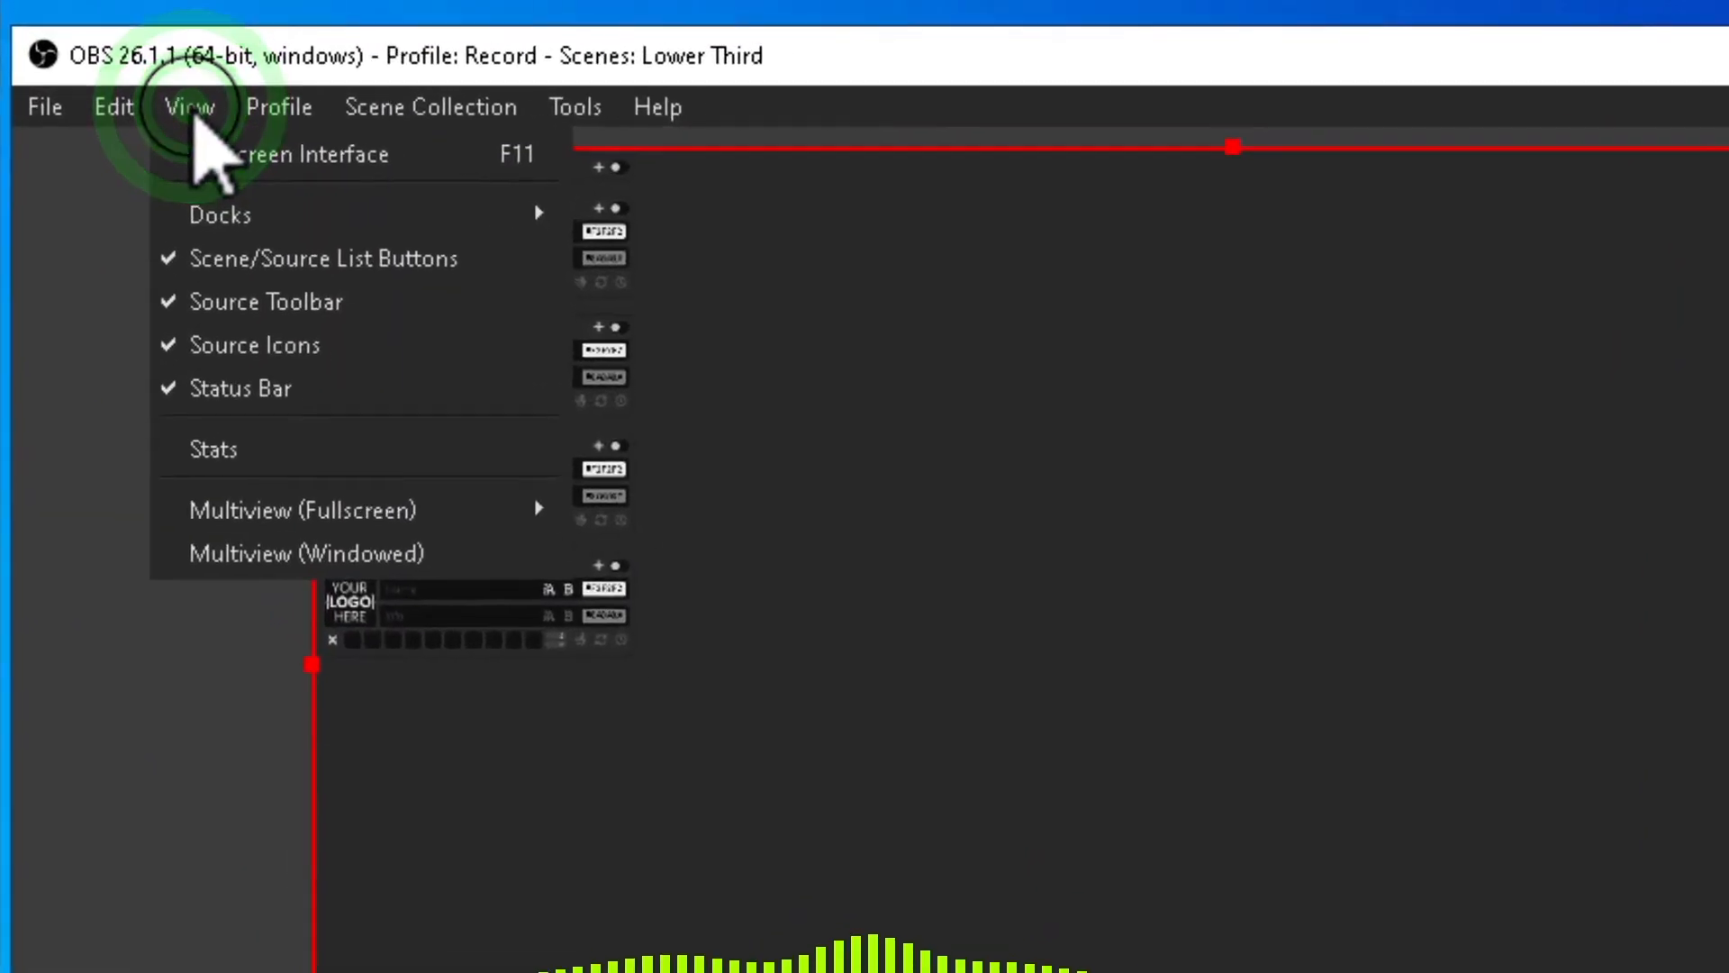
click(452, 223)
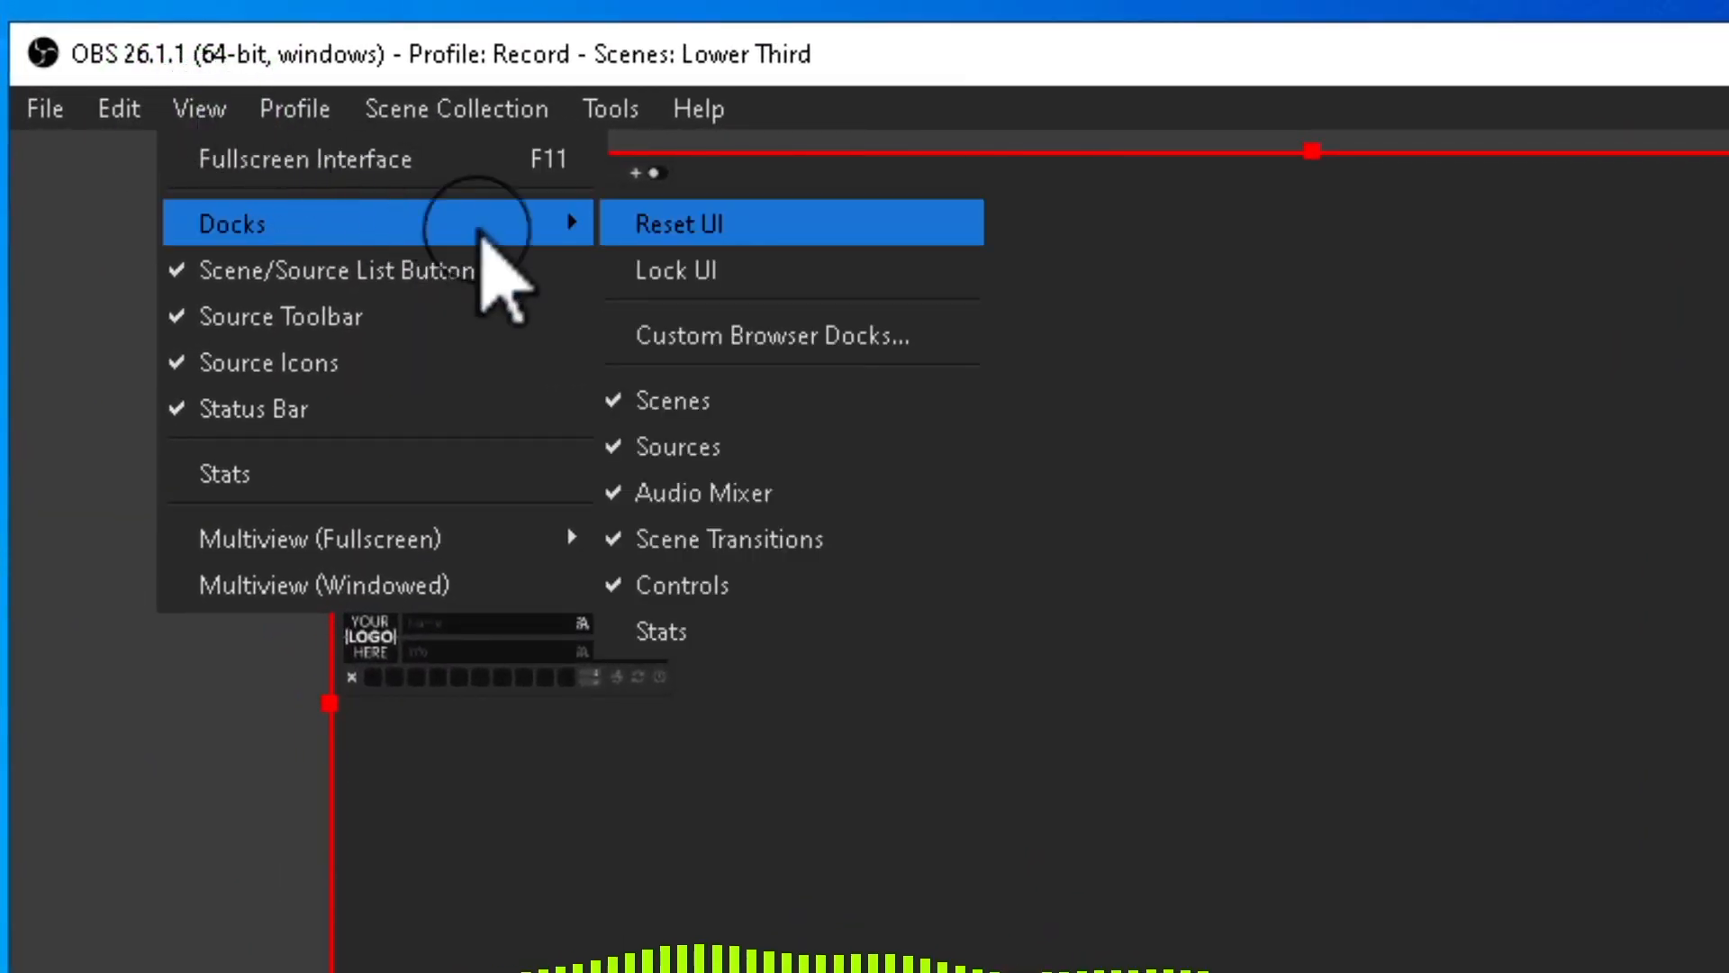
click(693, 335)
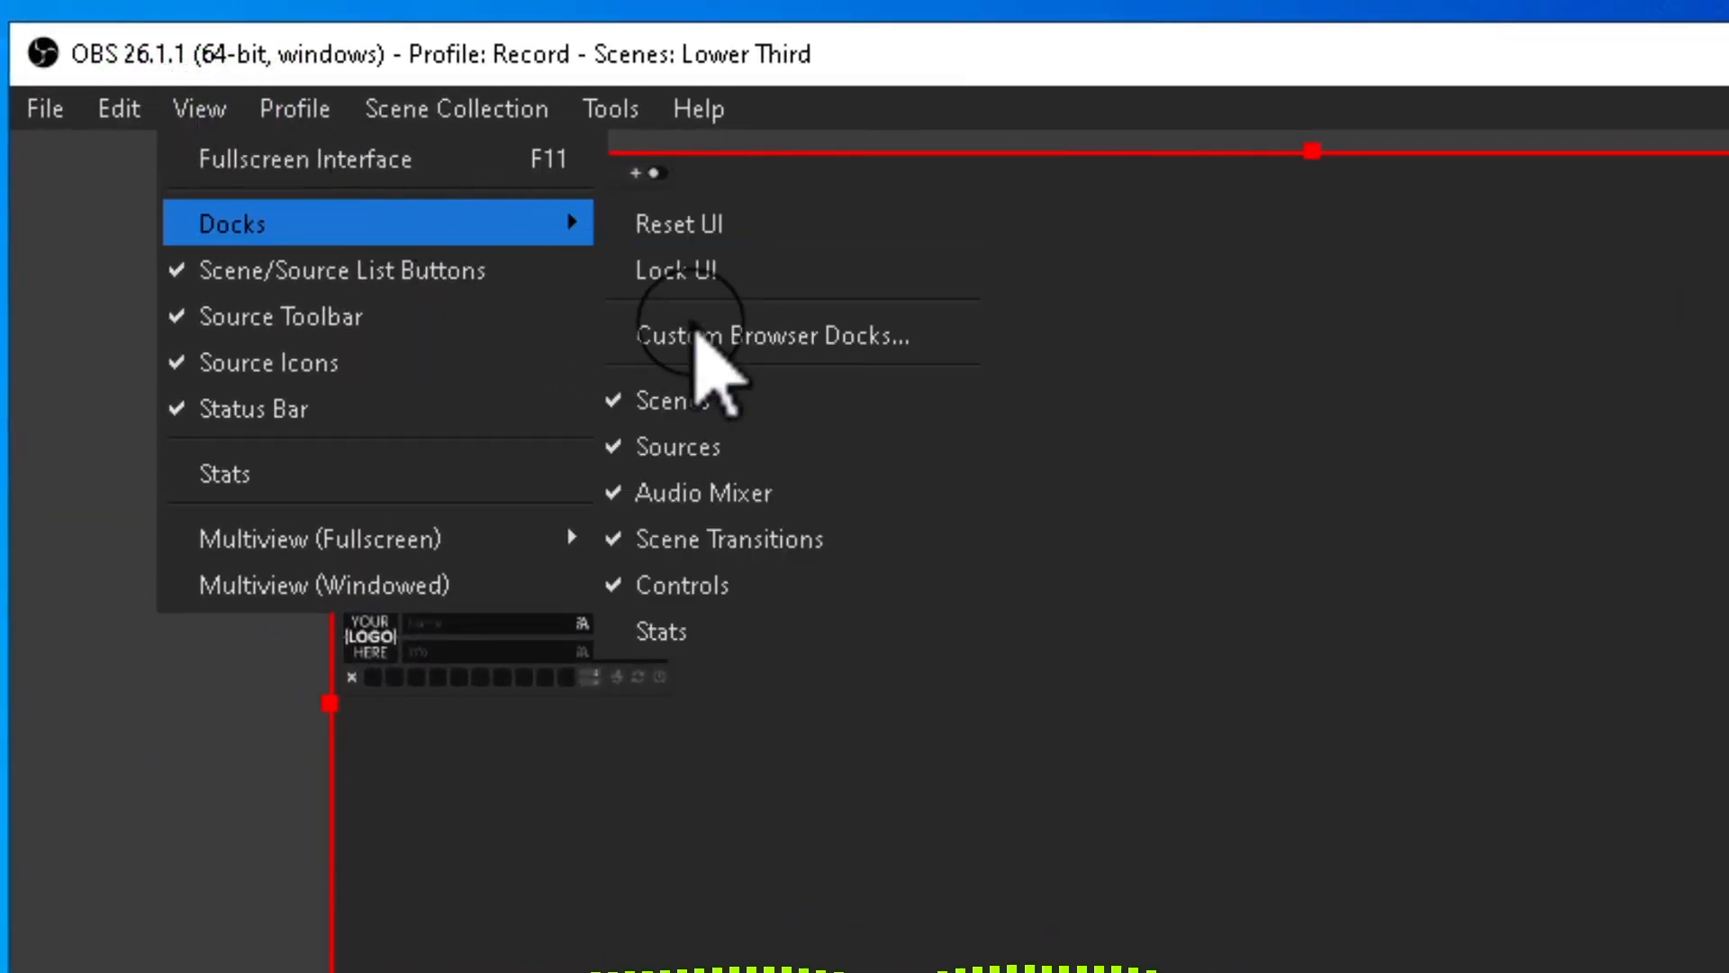
click(698, 335)
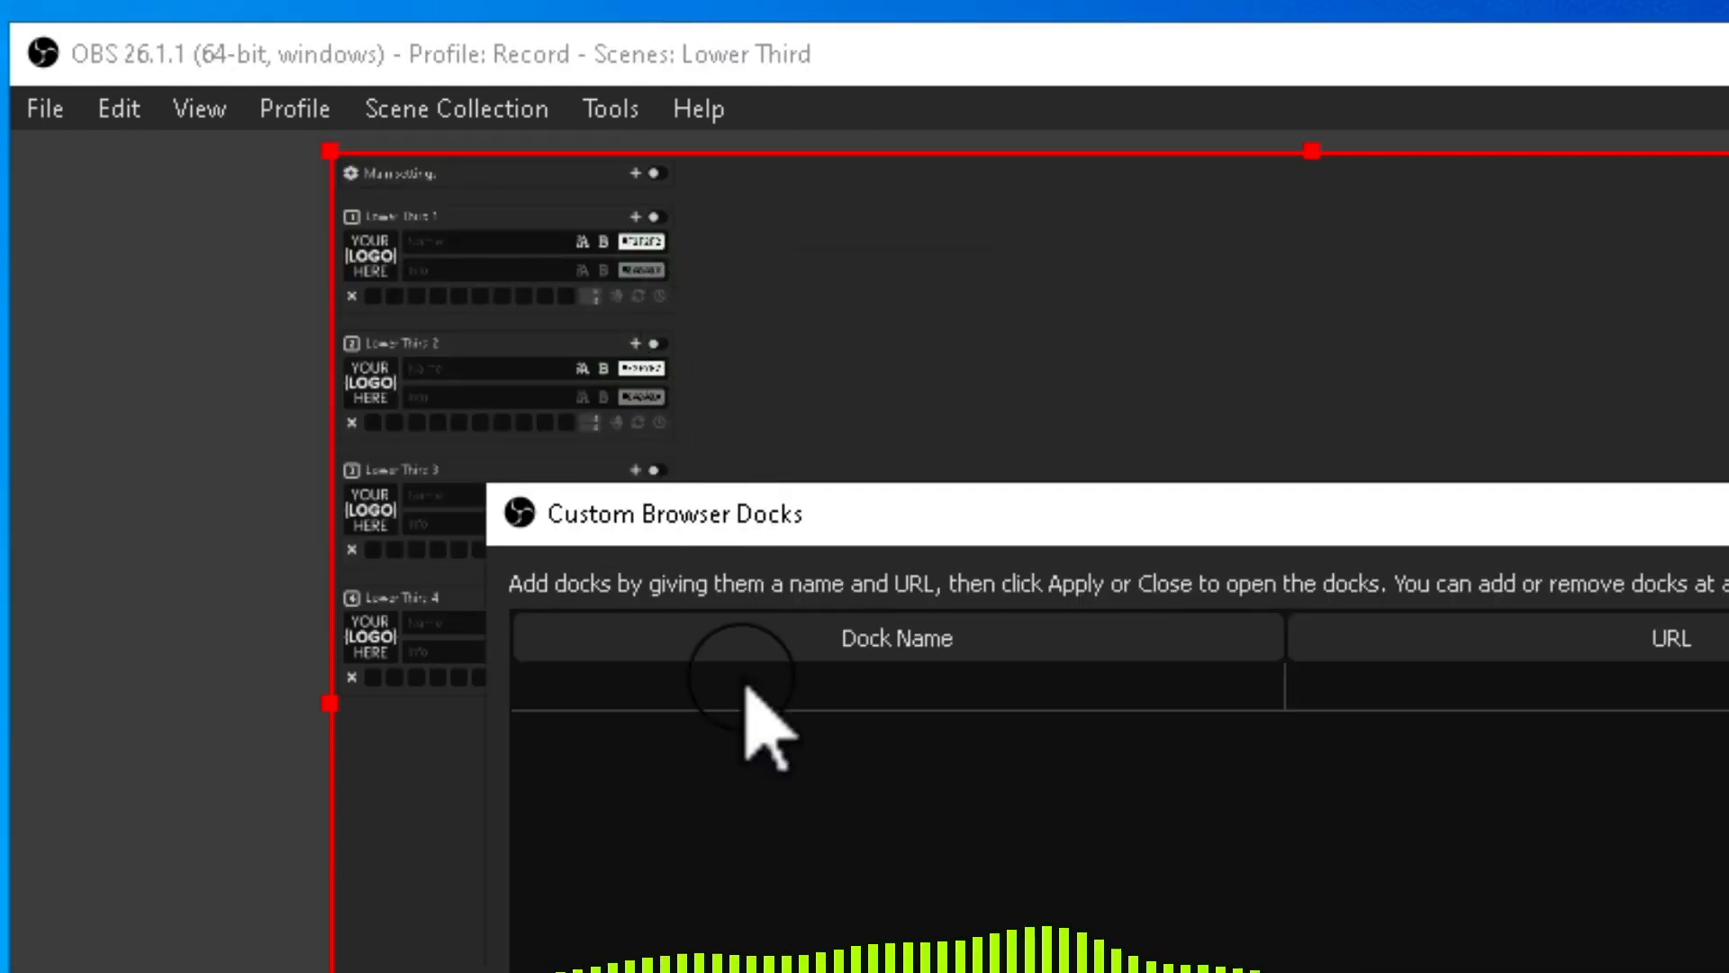
text(Lower Third)
click(1389, 682)
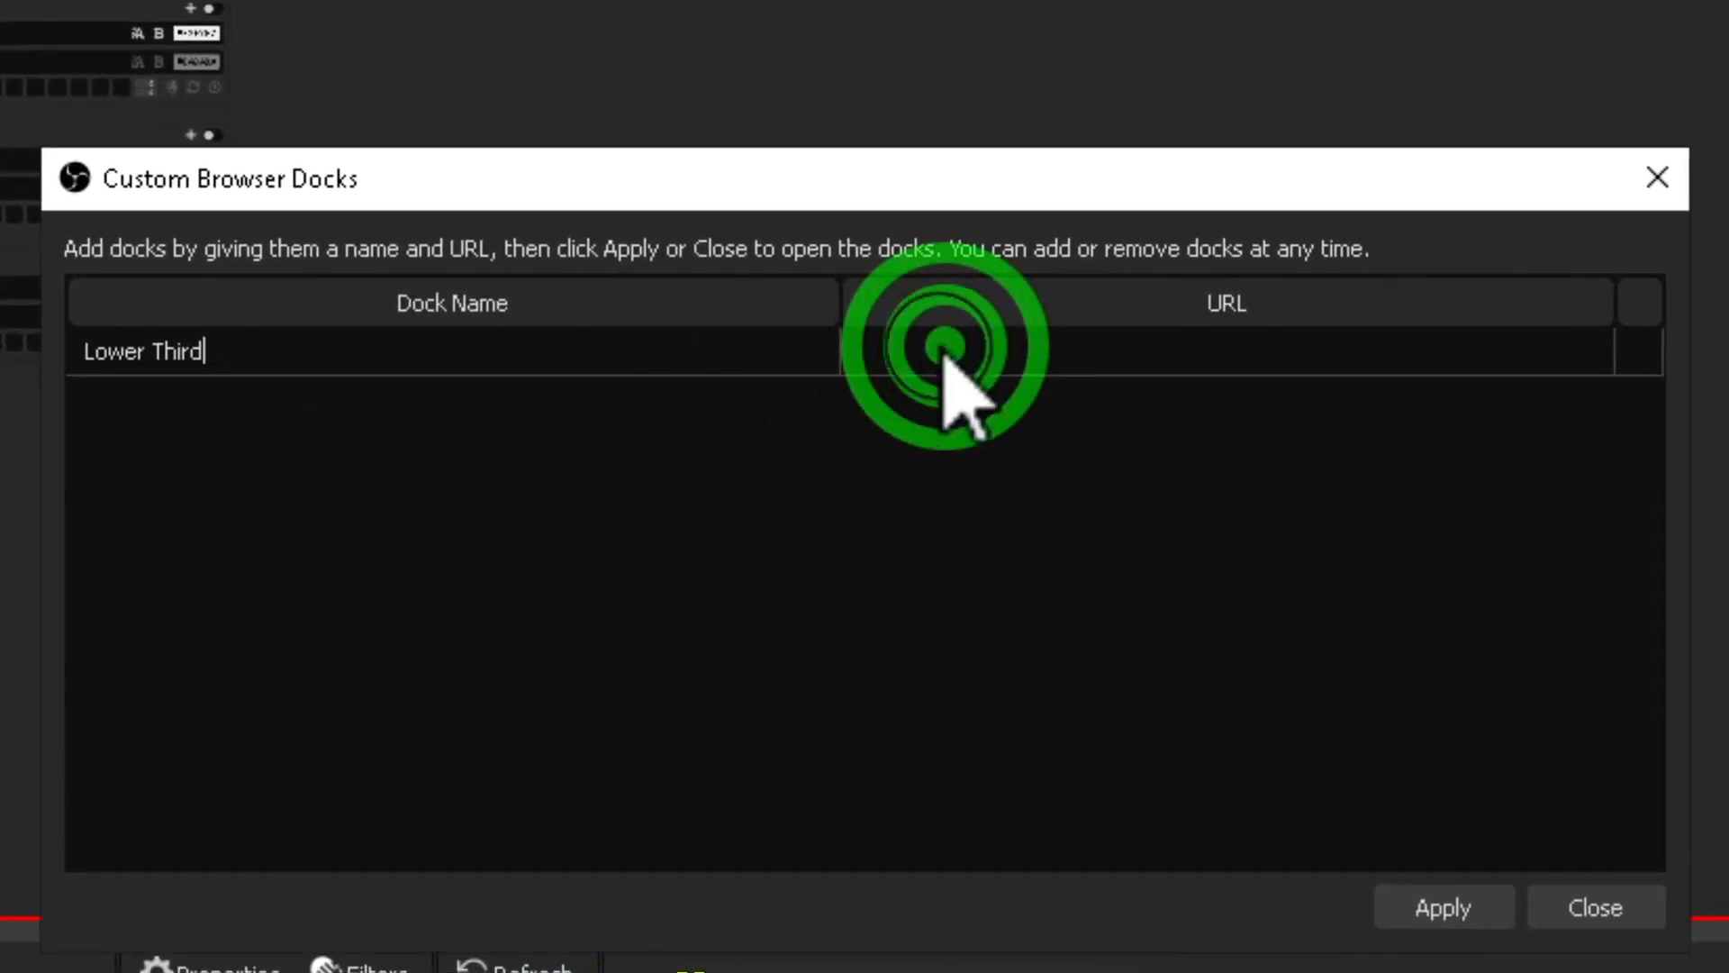
right_click(991, 407)
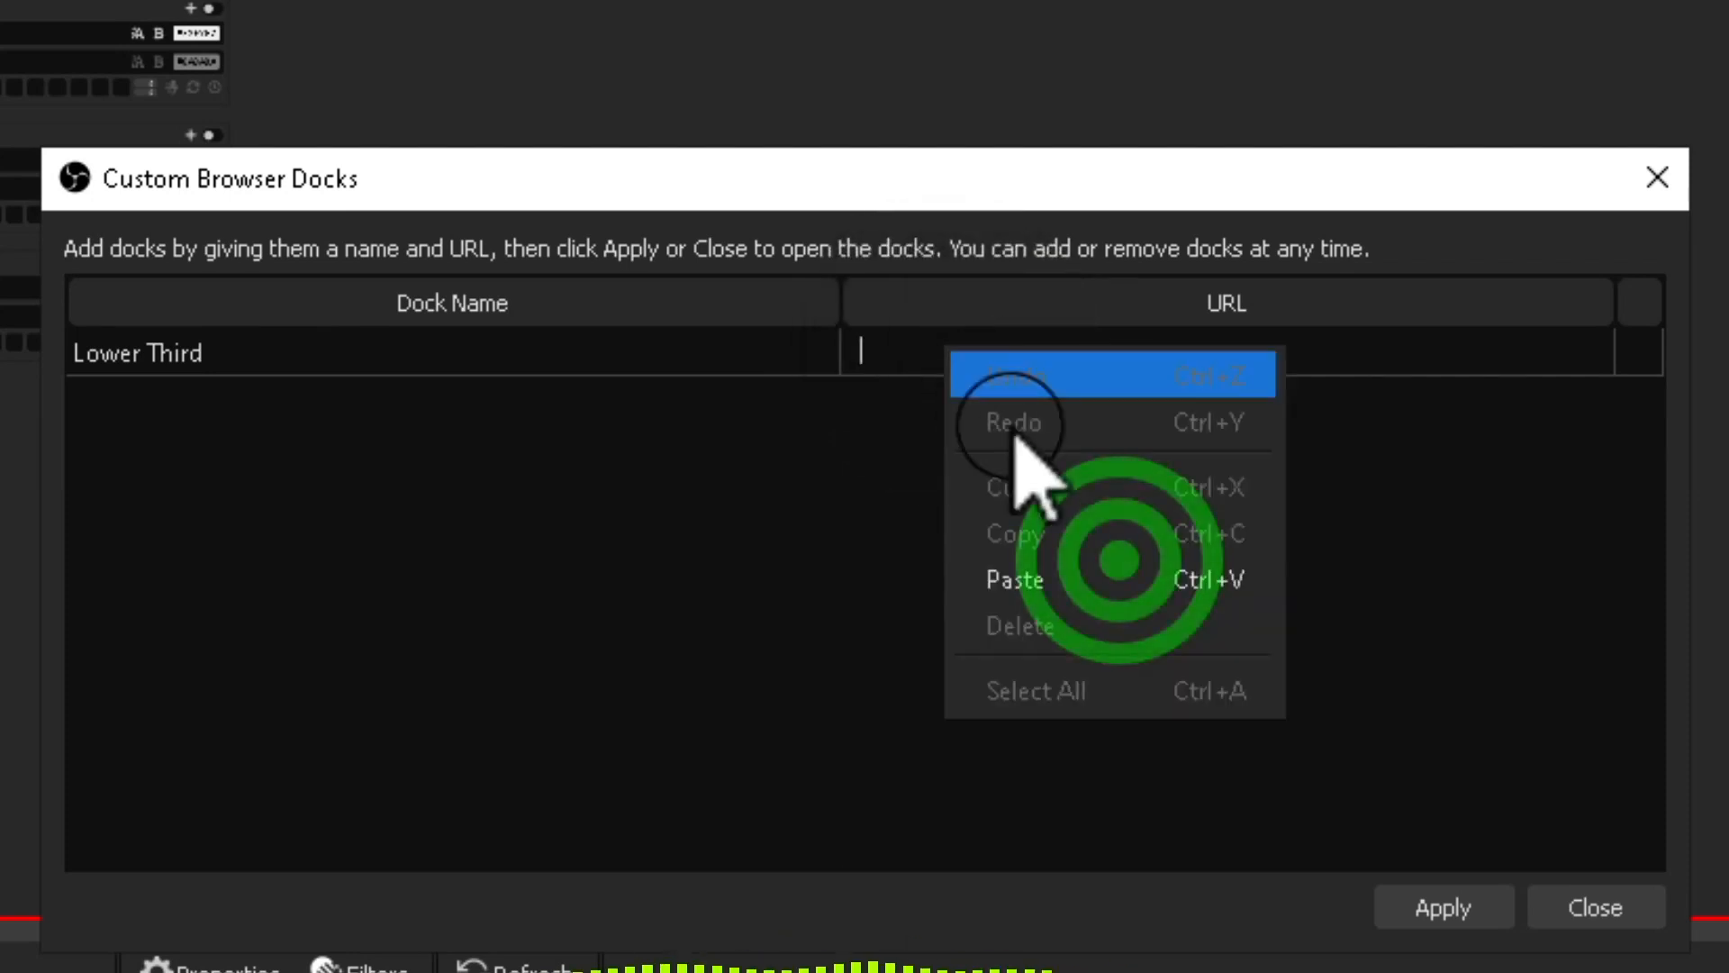
click(1126, 579)
click(1444, 907)
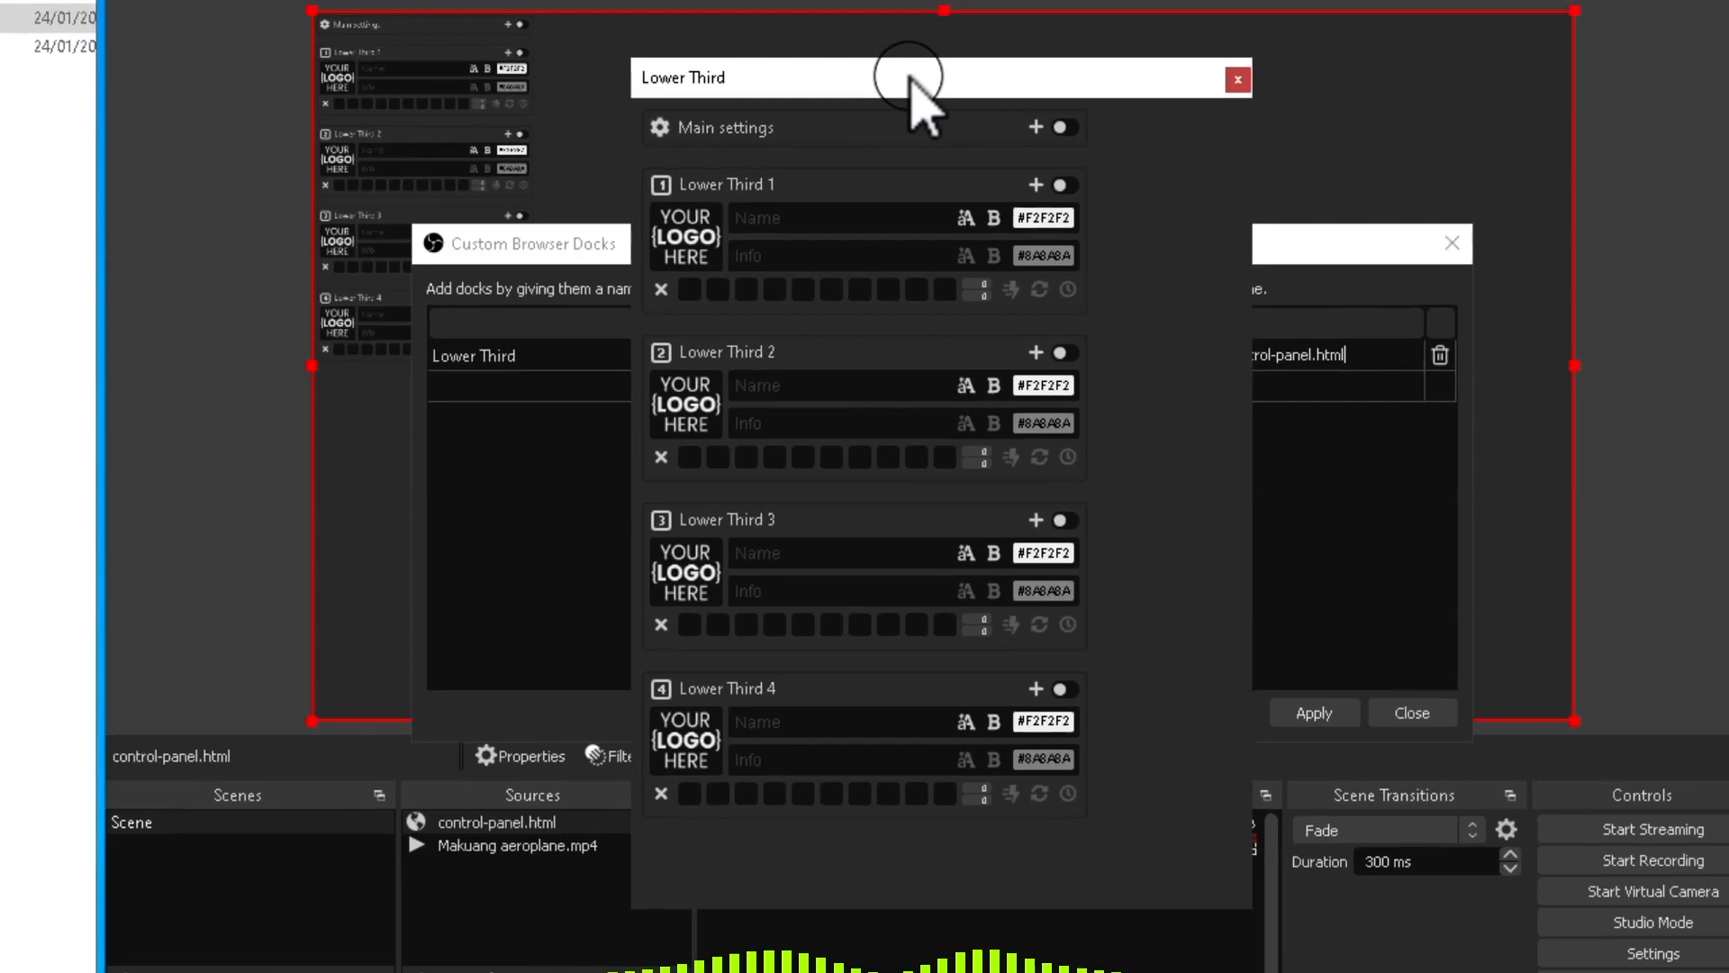
- Dock the Lower Third panel to the left of the OBS preview and close the Custom Browser Docks dialog
drag(910, 81, 438, 129)
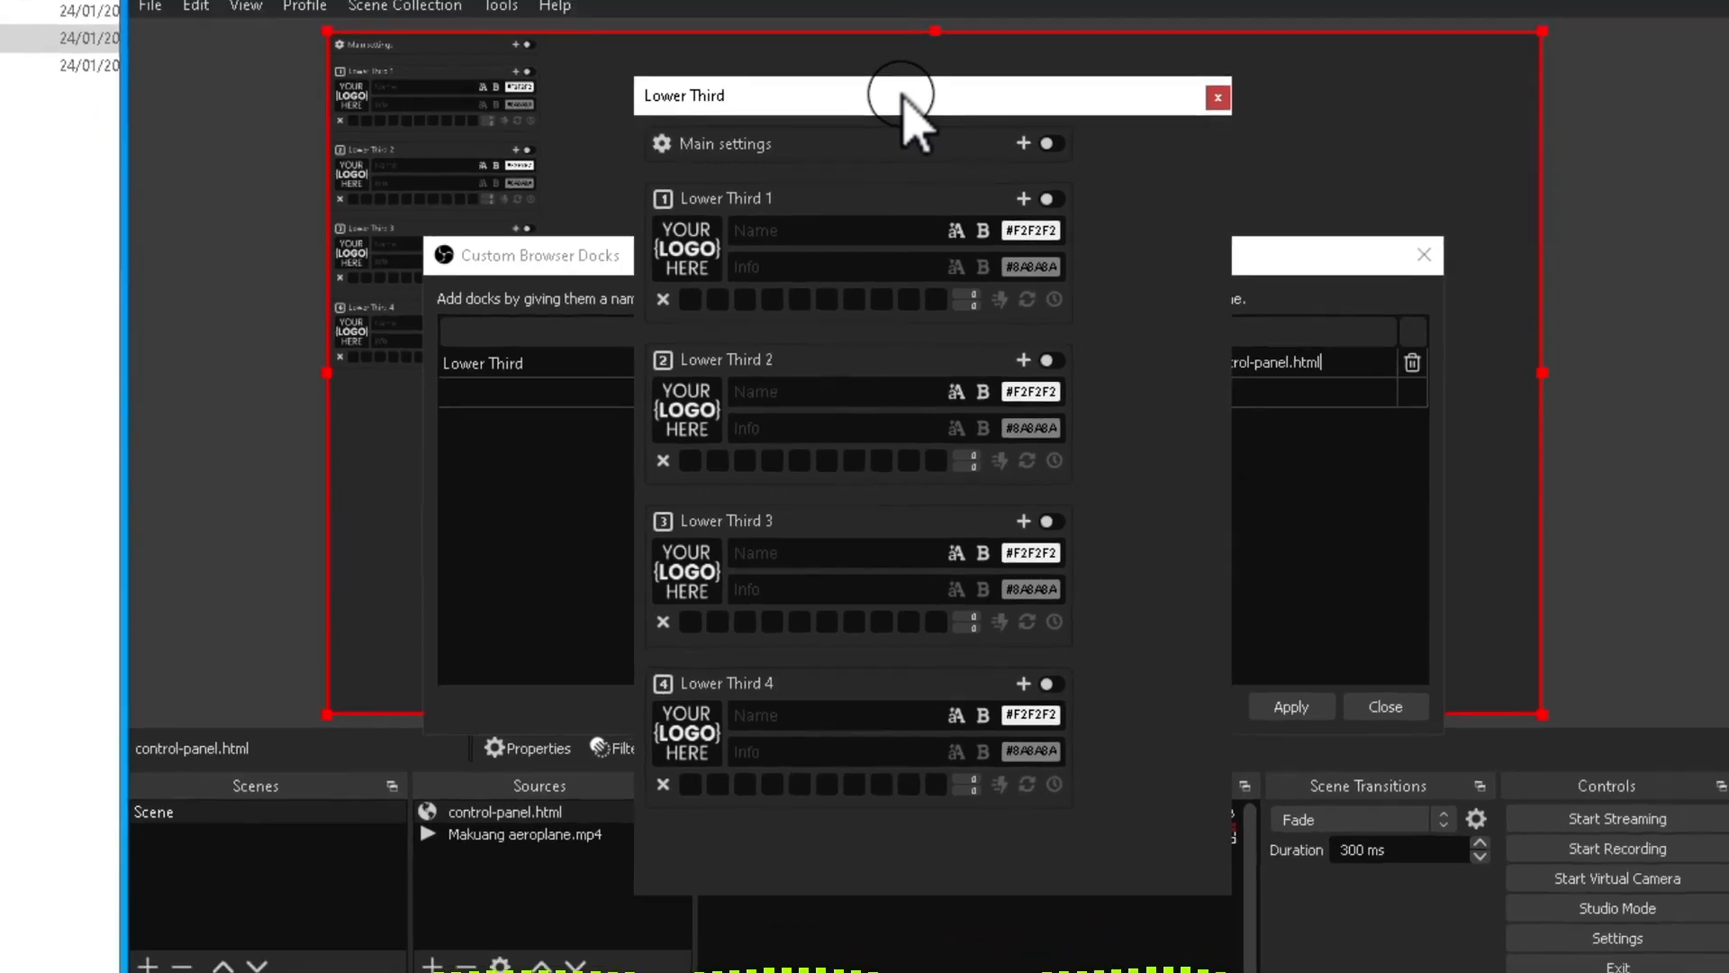
drag(486, 212, 232, 181)
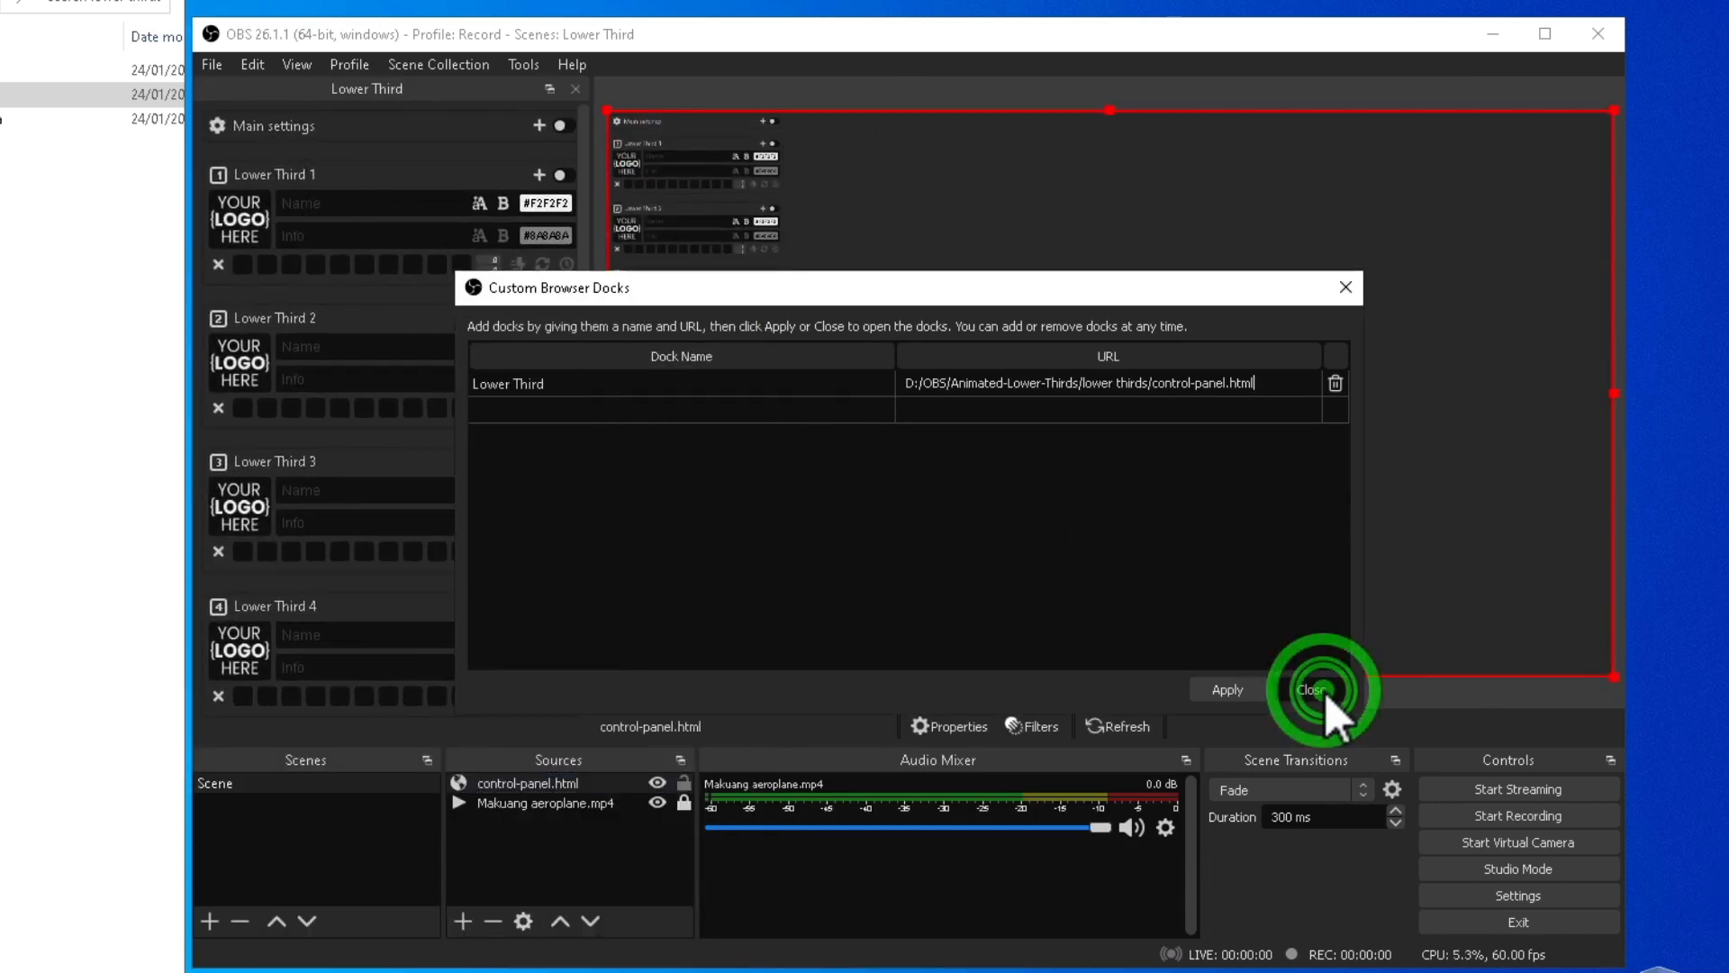
click(1321, 690)
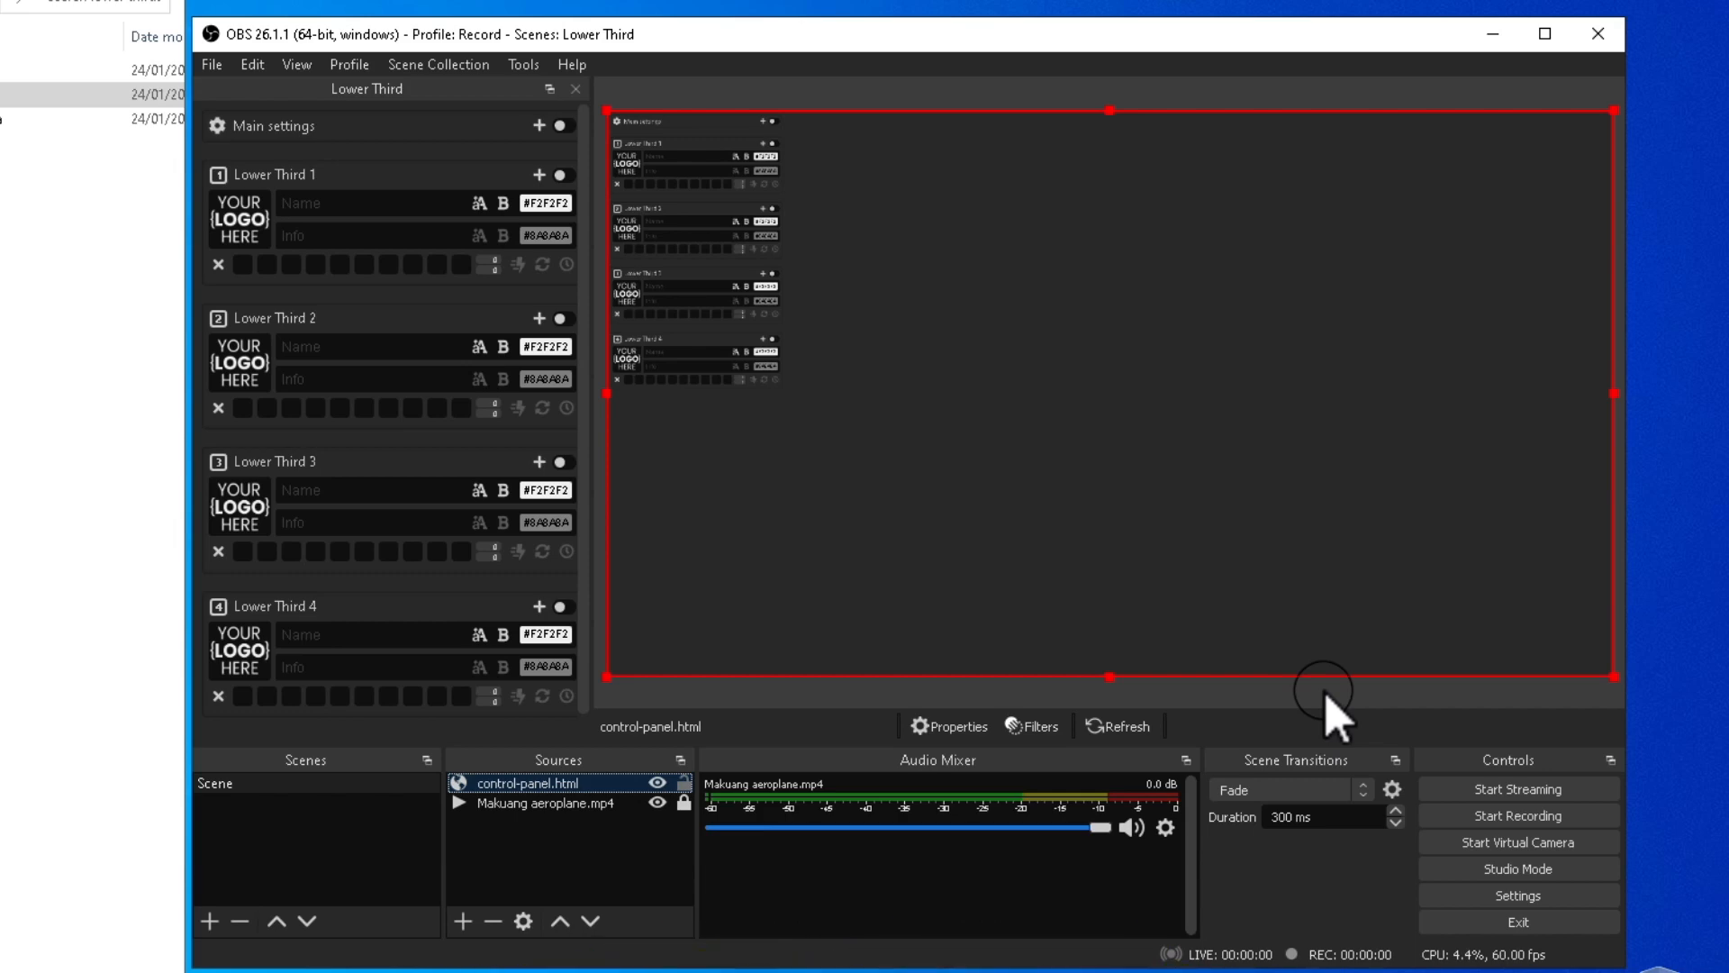
- Remove the control-panel.html source from the scene and enable Main settings for the lower thirds
click(493, 921)
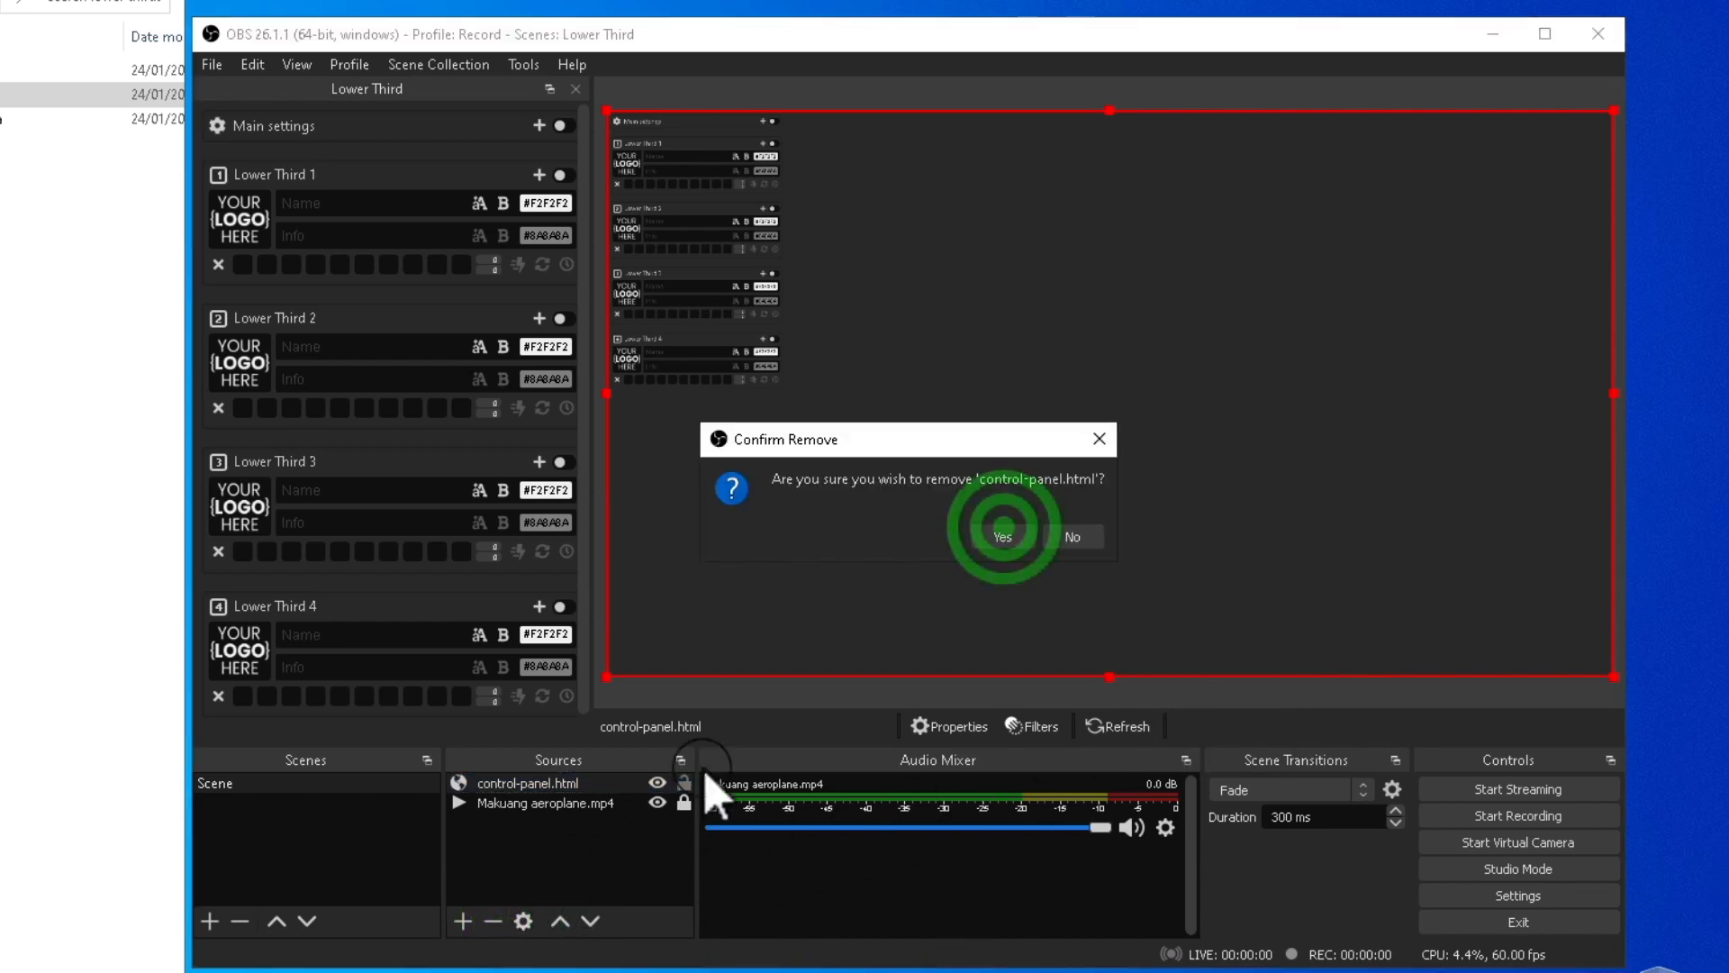
click(1004, 534)
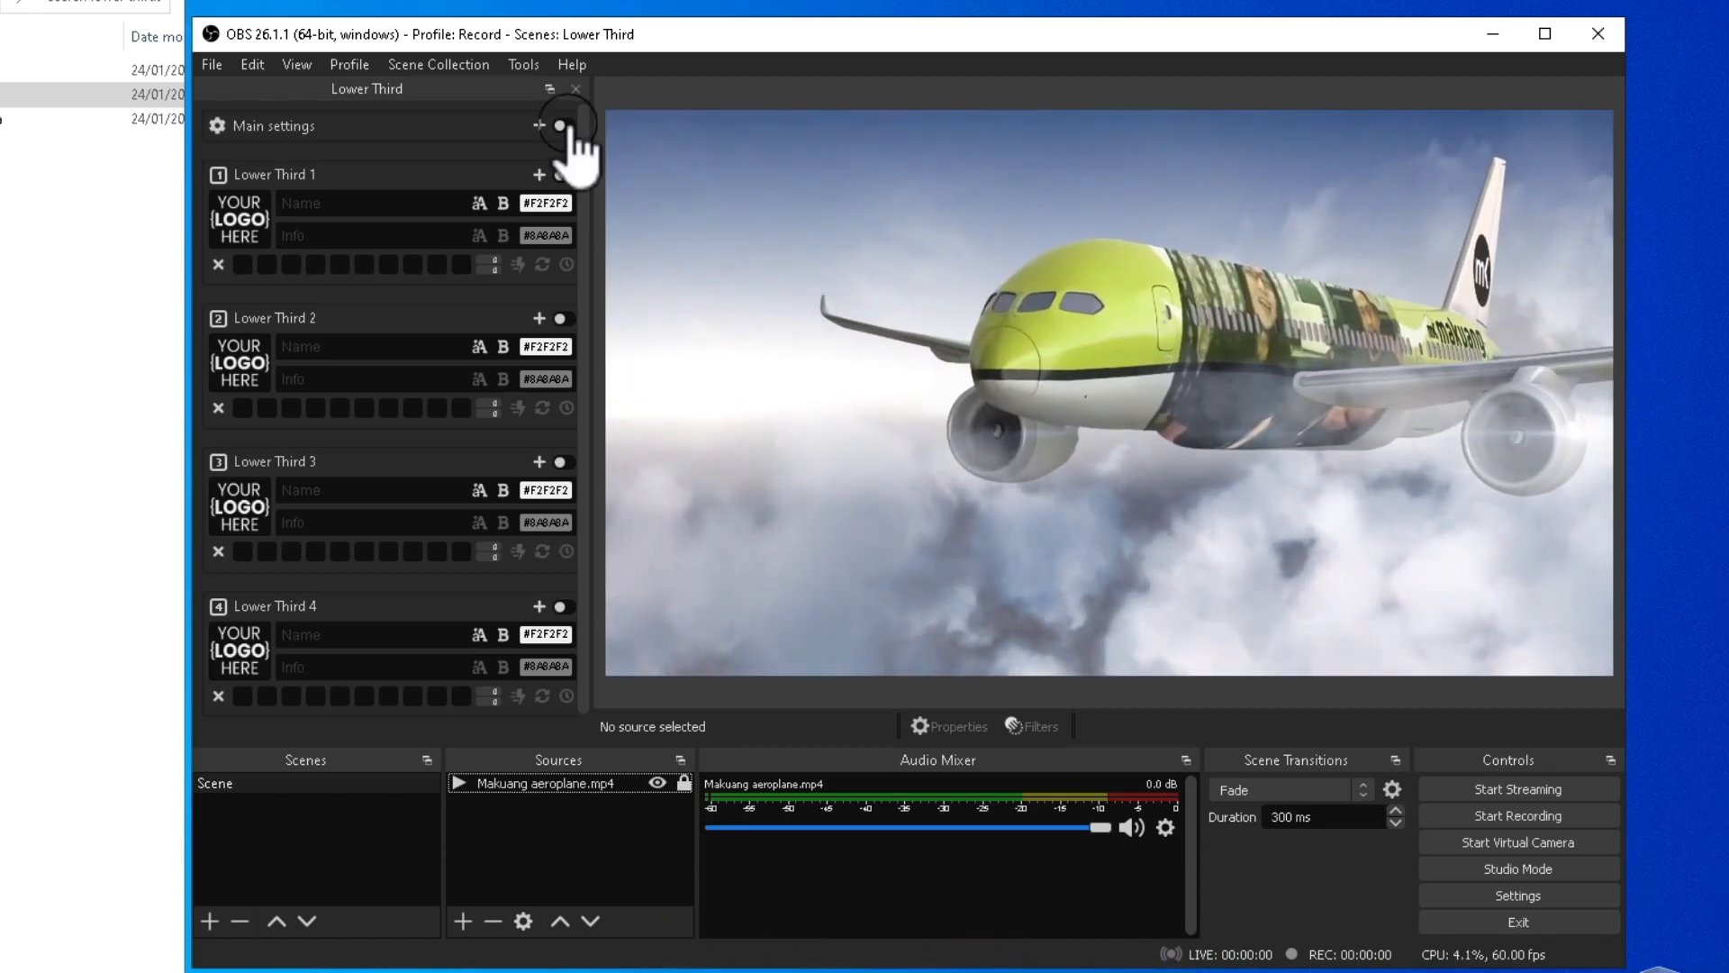
click(562, 126)
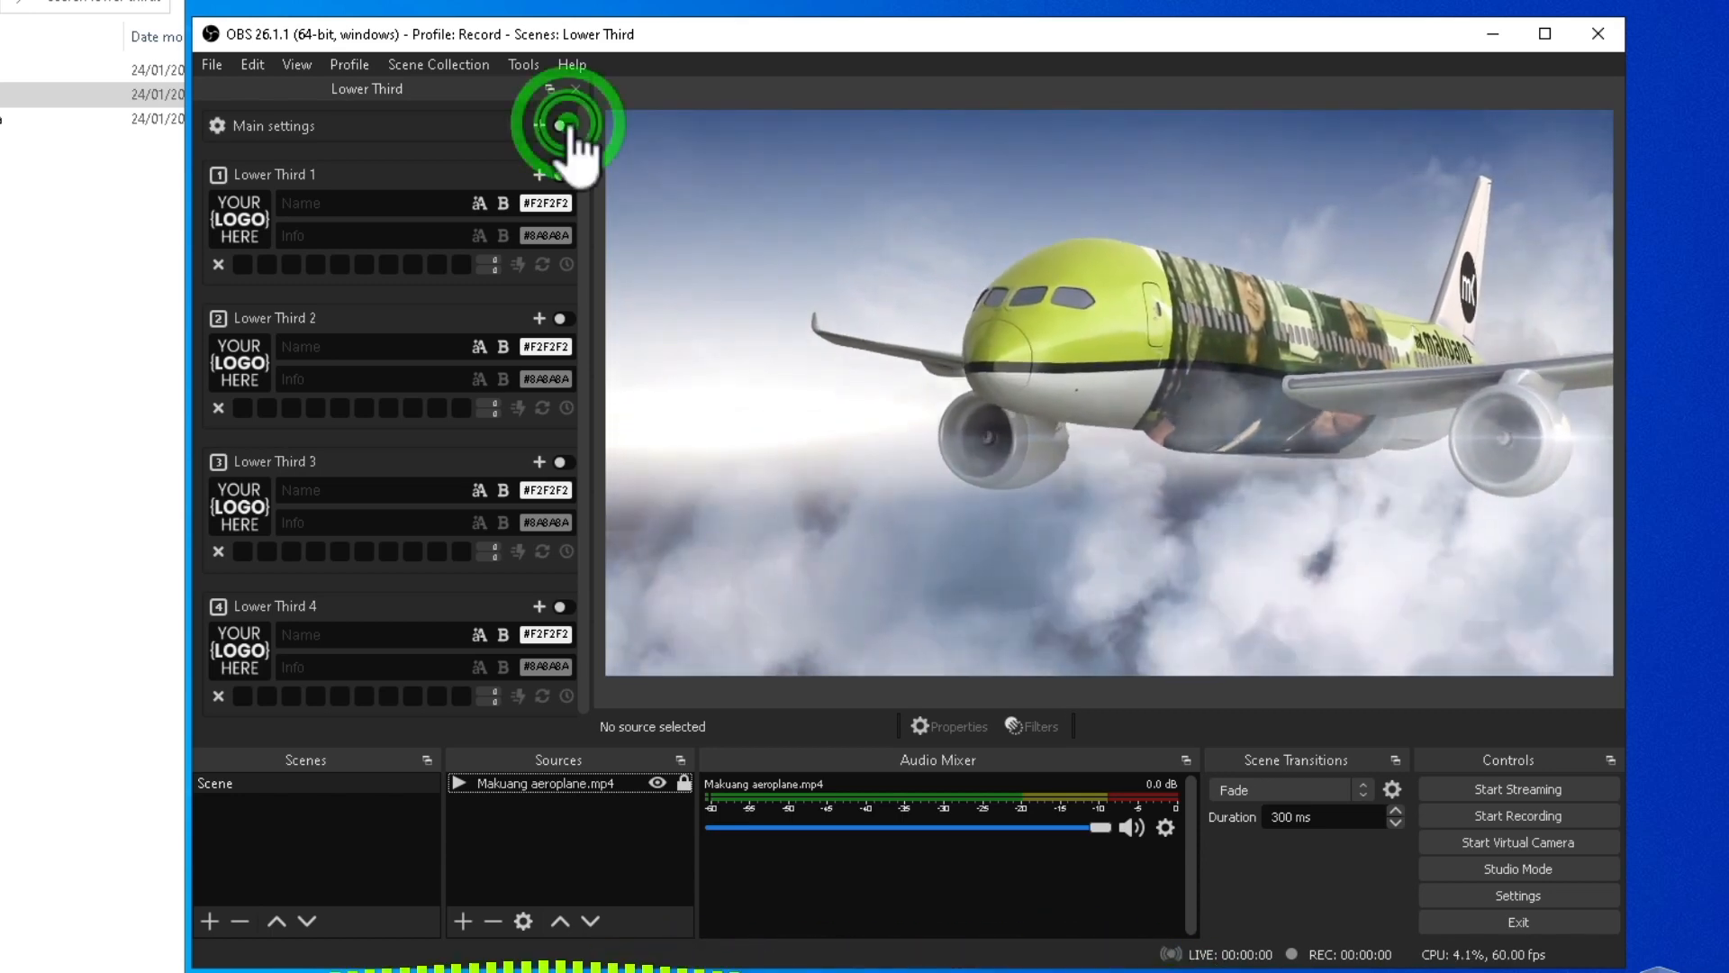
click(567, 126)
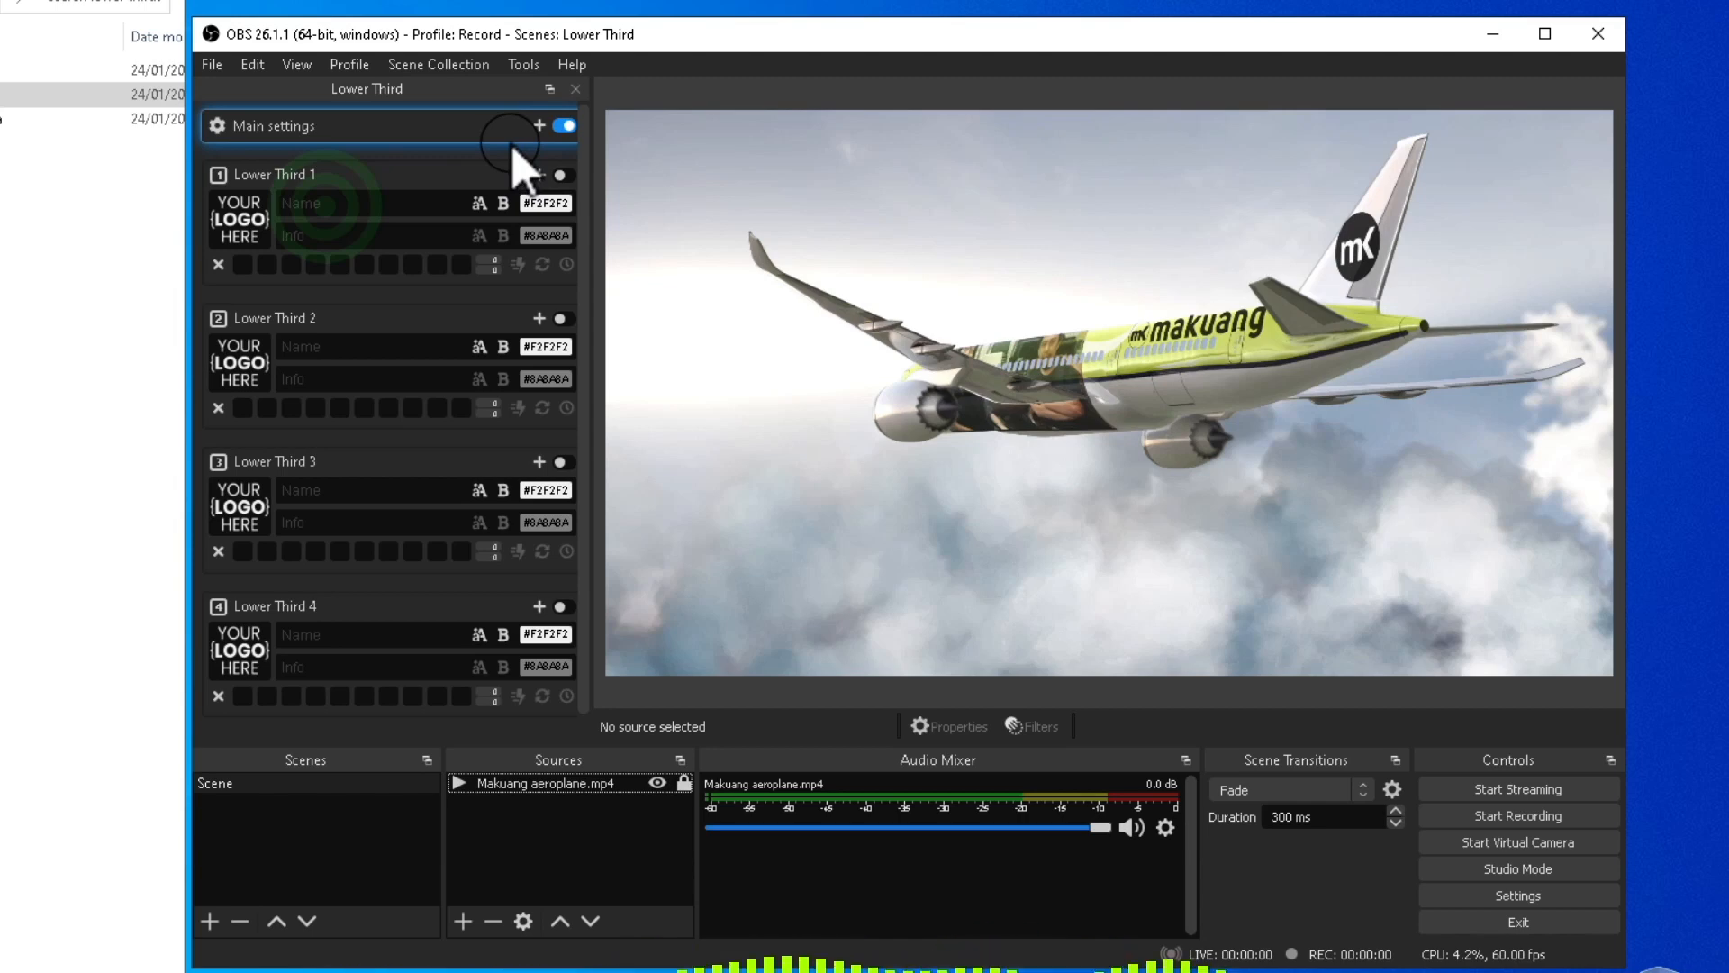
- Fill in Lower Third 1 with the name "Makuang" and info "Informatif, Edukatif, Menghibur", and fill its memory slots 1 to 10
click(327, 203)
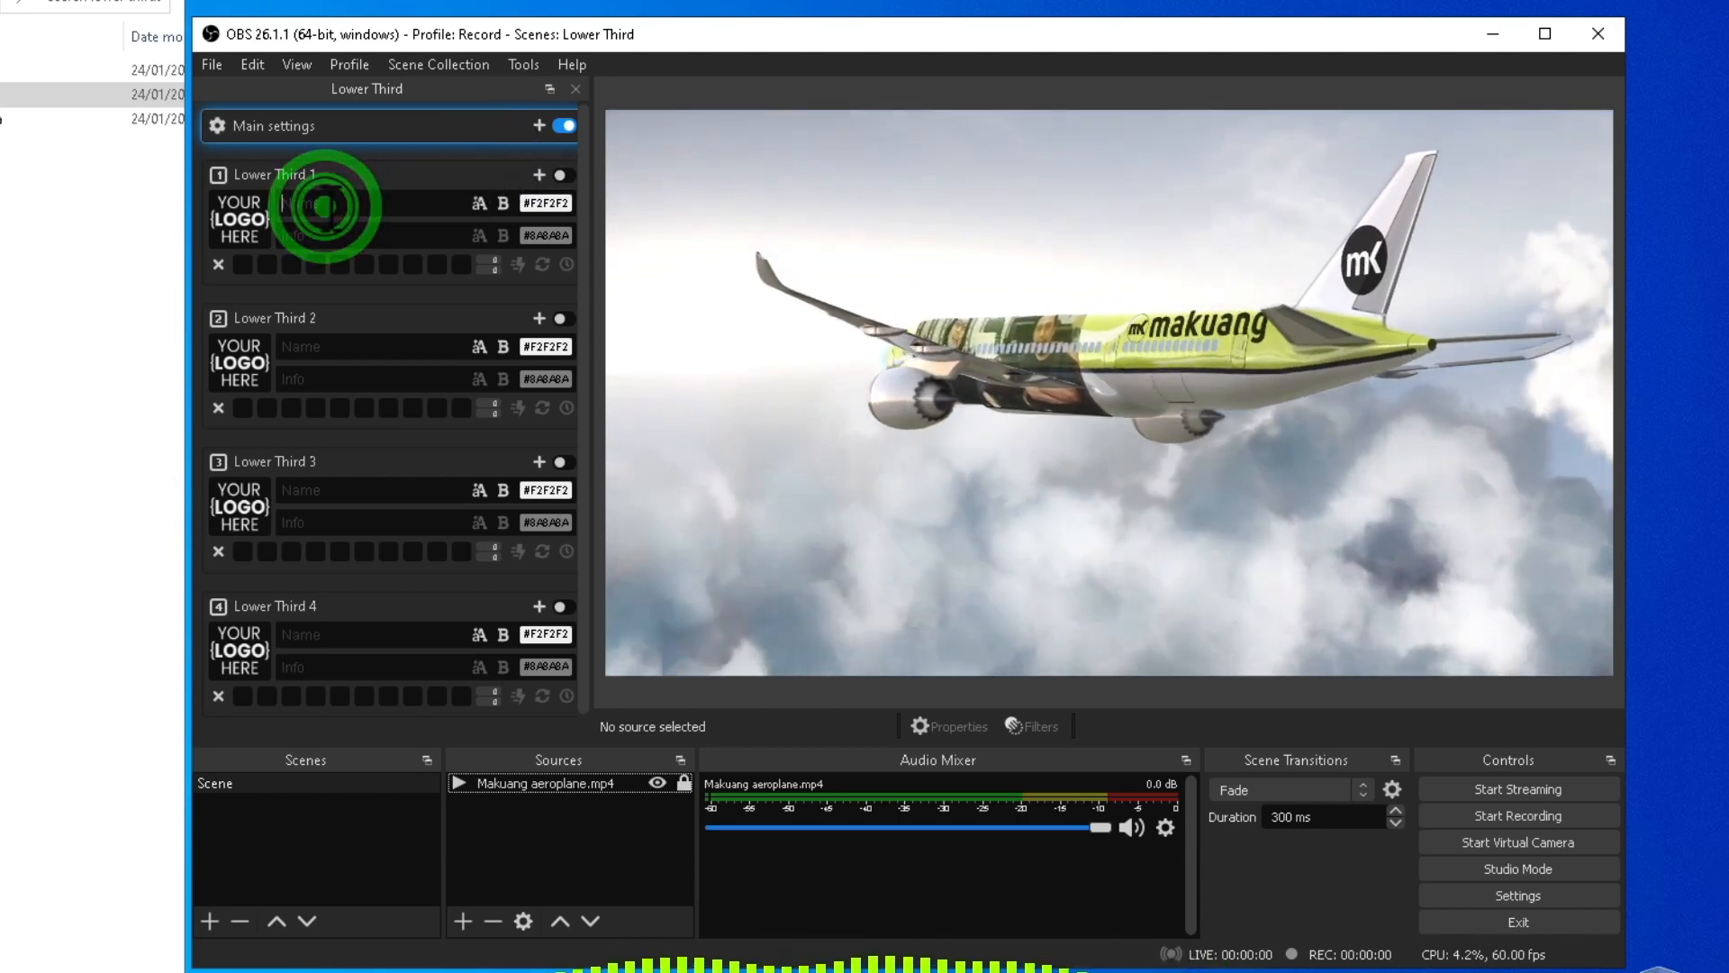
text(Makuang)
key(Tab)
text(Informatif, Edukatif, Men)
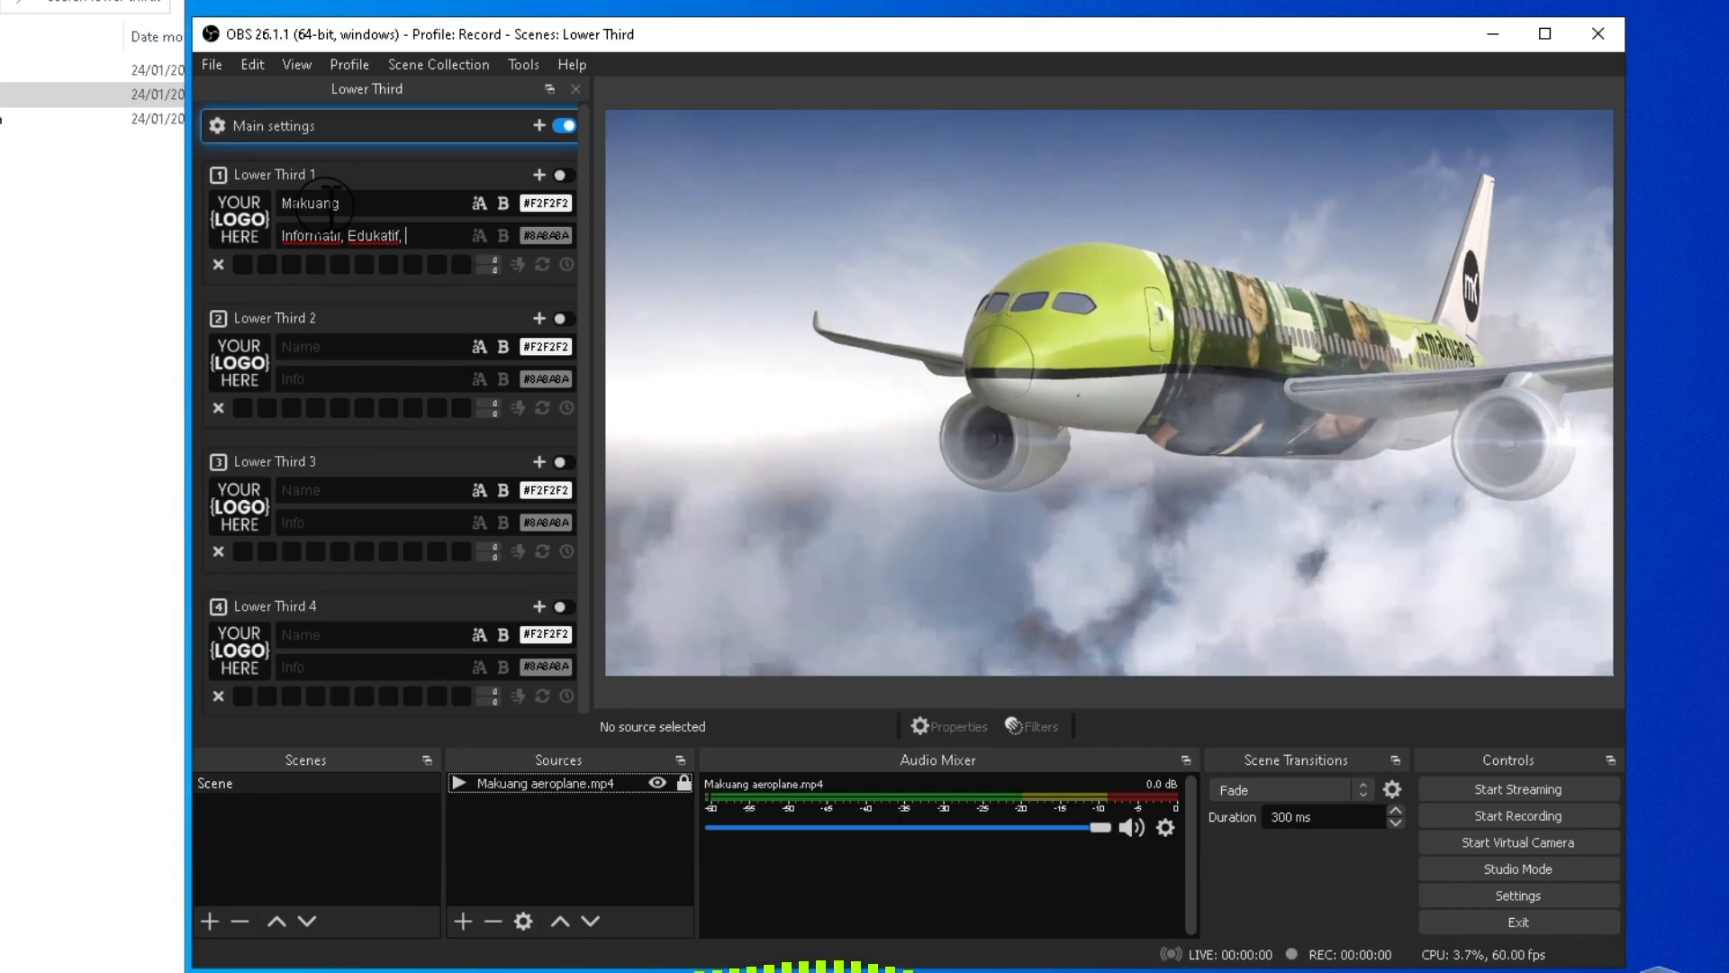
text(ghibur)
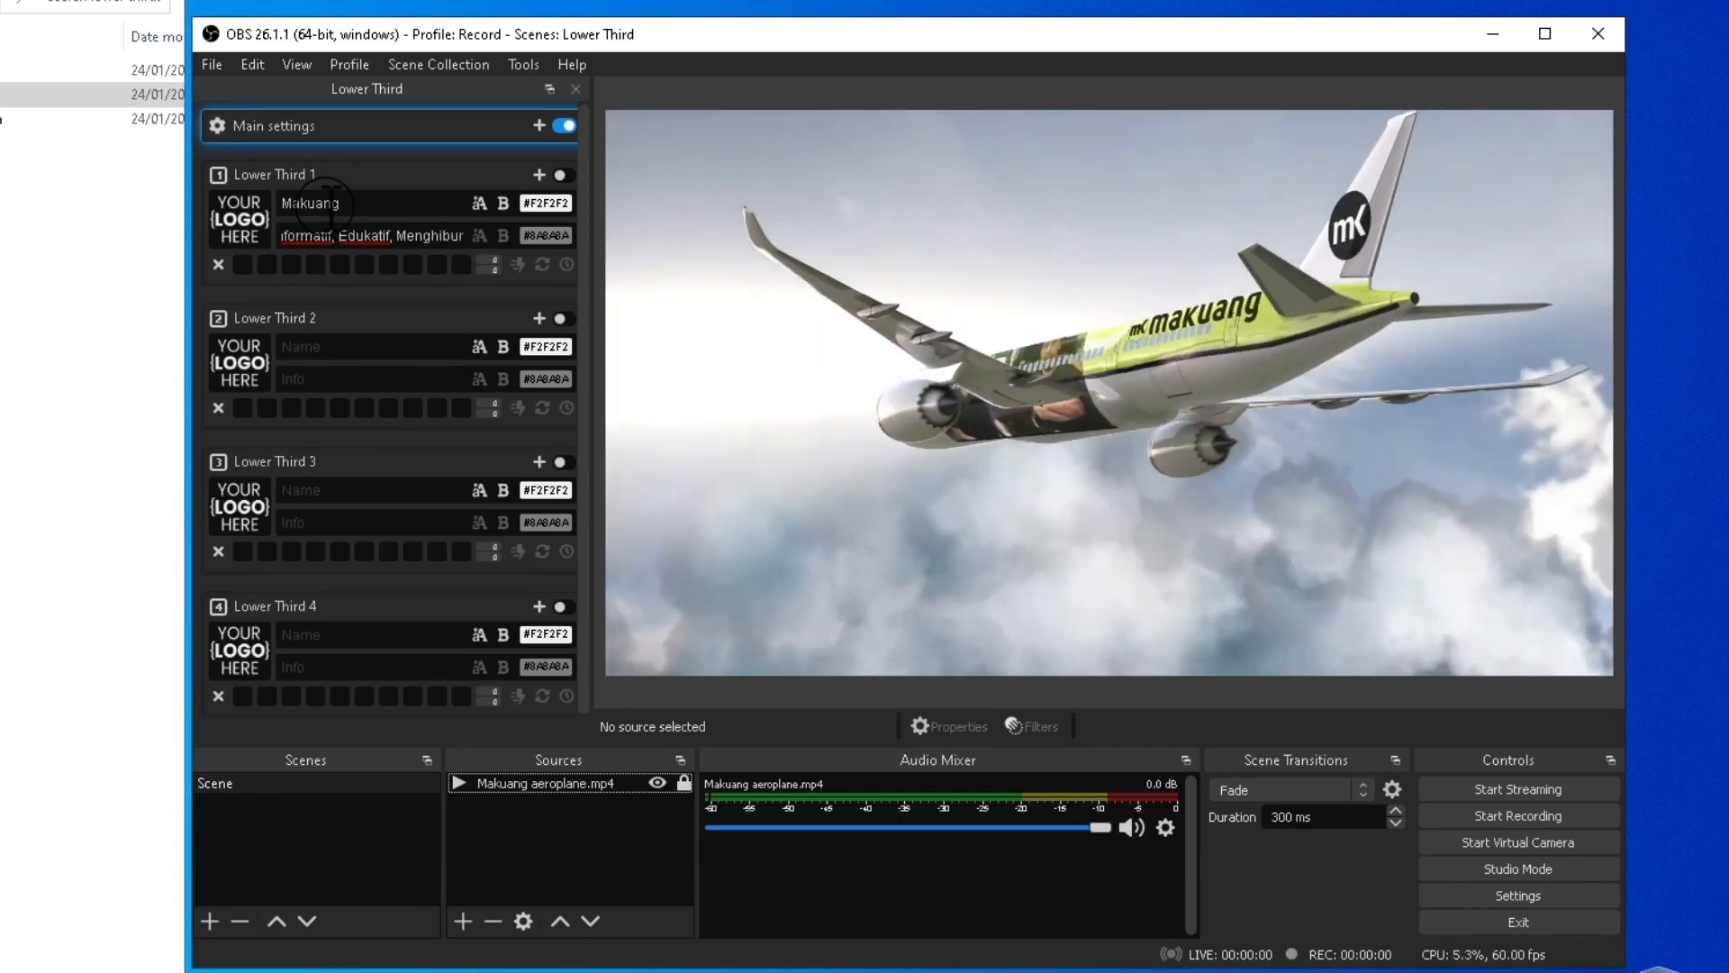
click(218, 264)
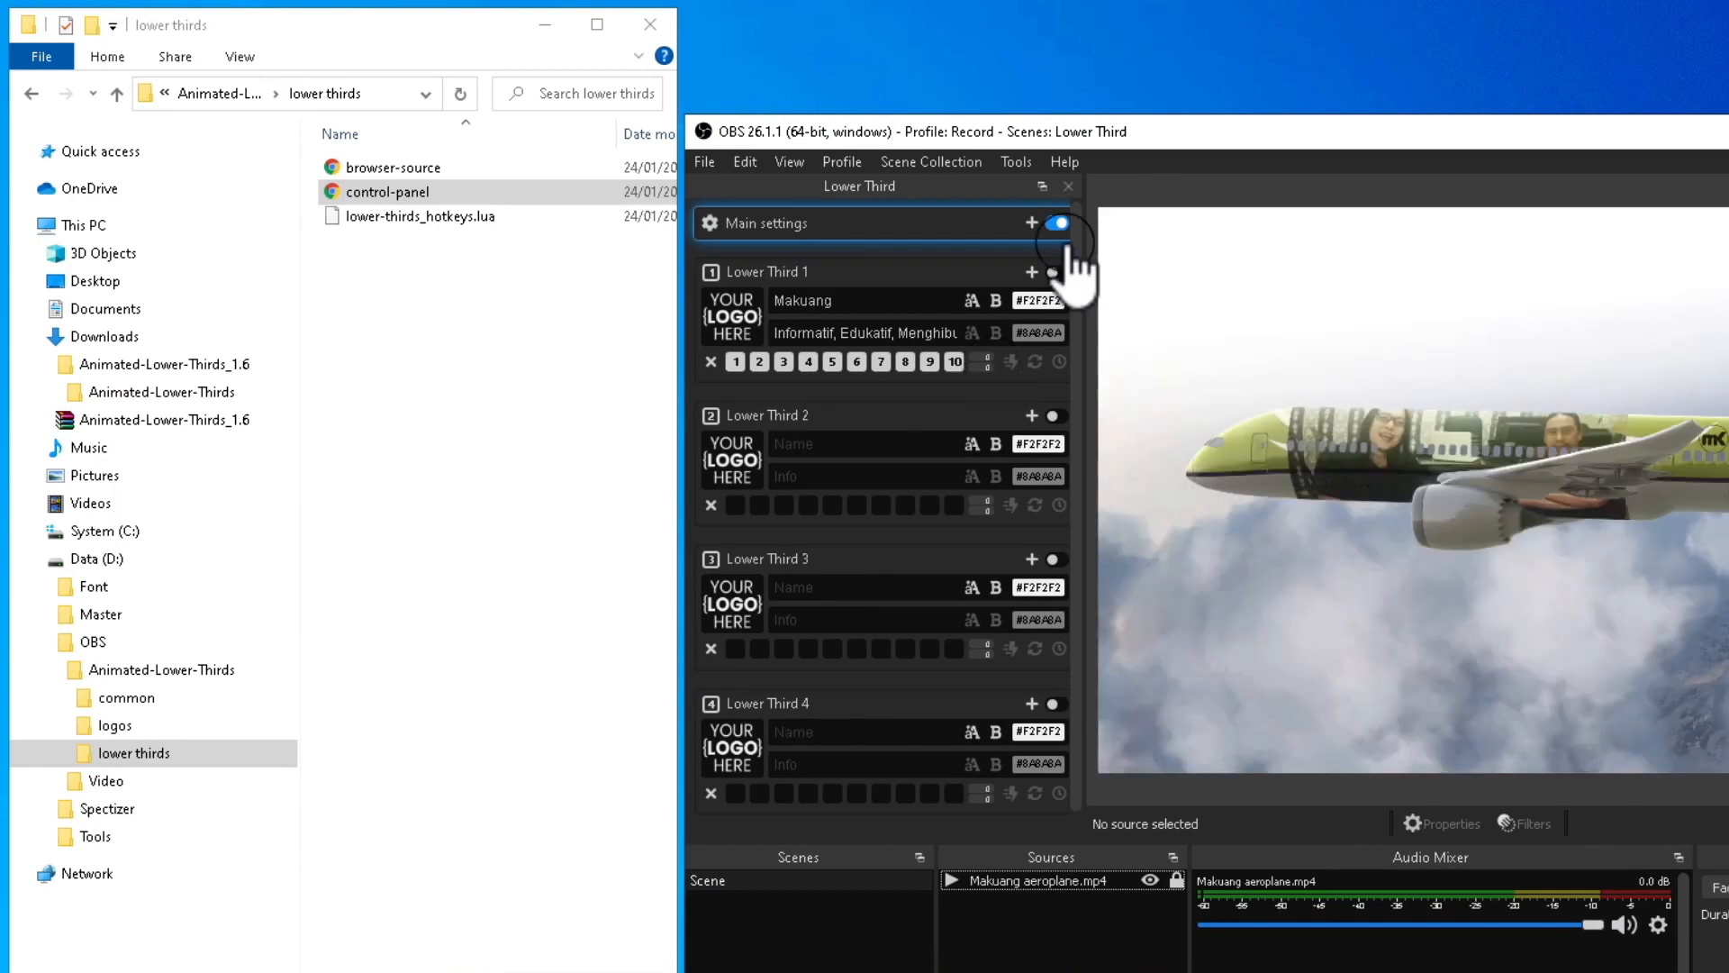
- Add browser-source from the lower thirds folder to the OBS scene as a source and test Lower Third 1 by switching it on and off
click(403, 171)
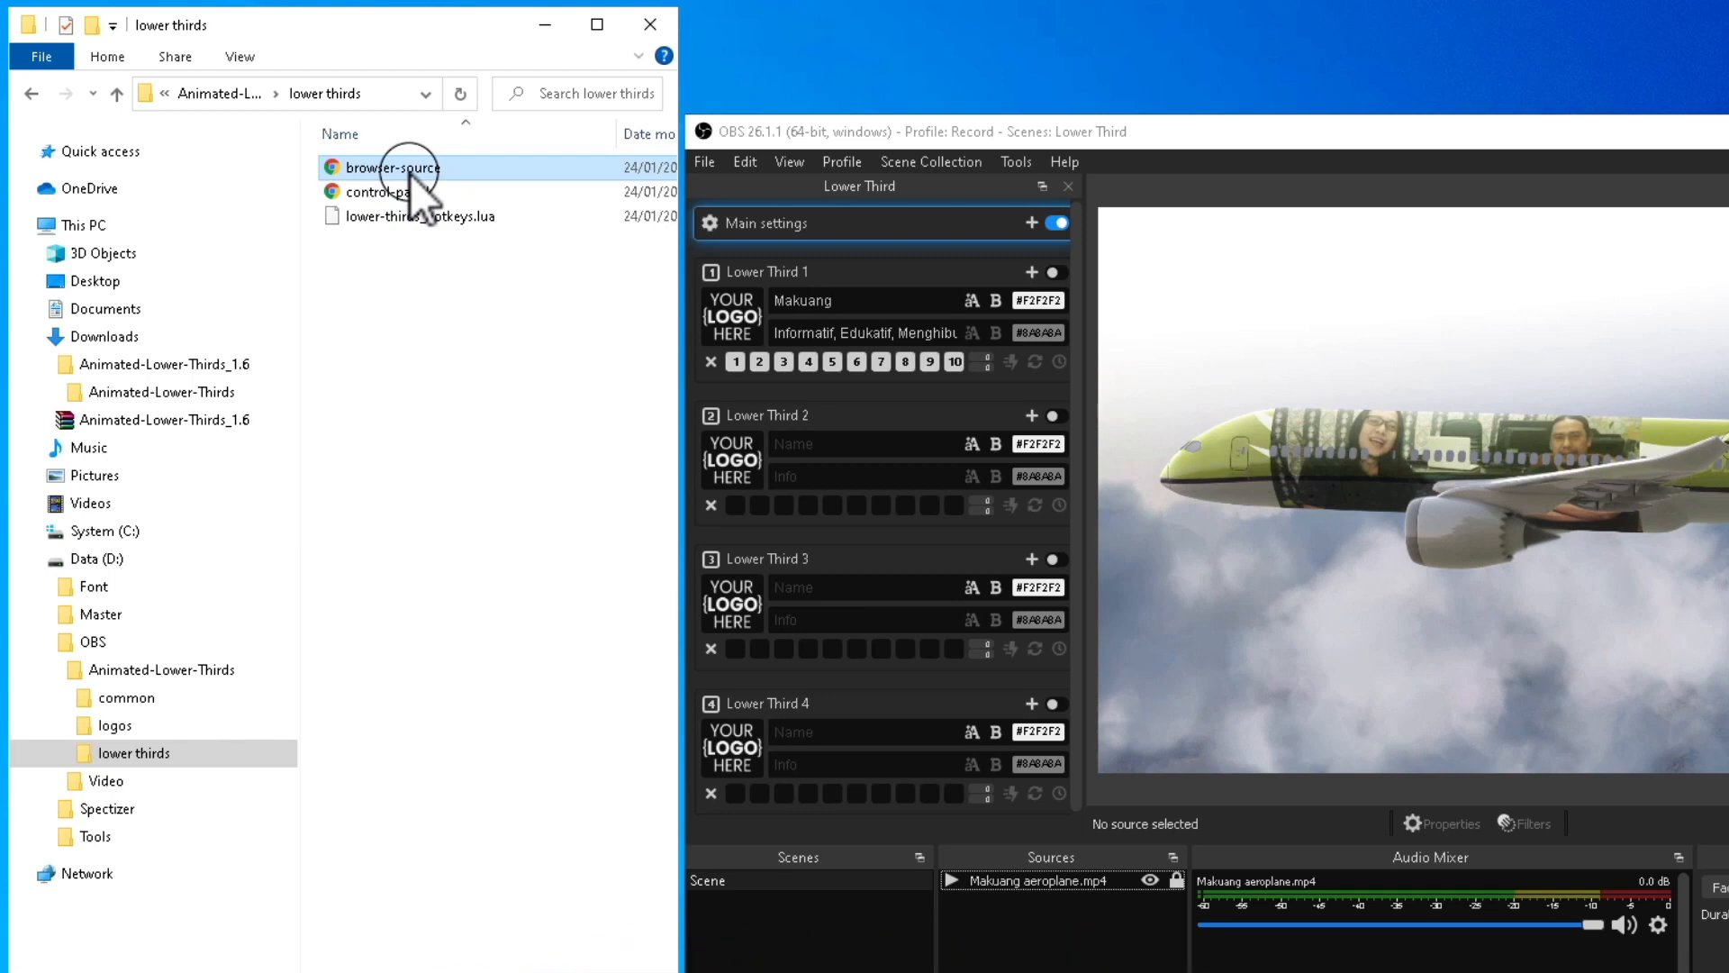
drag(418, 174, 1003, 872)
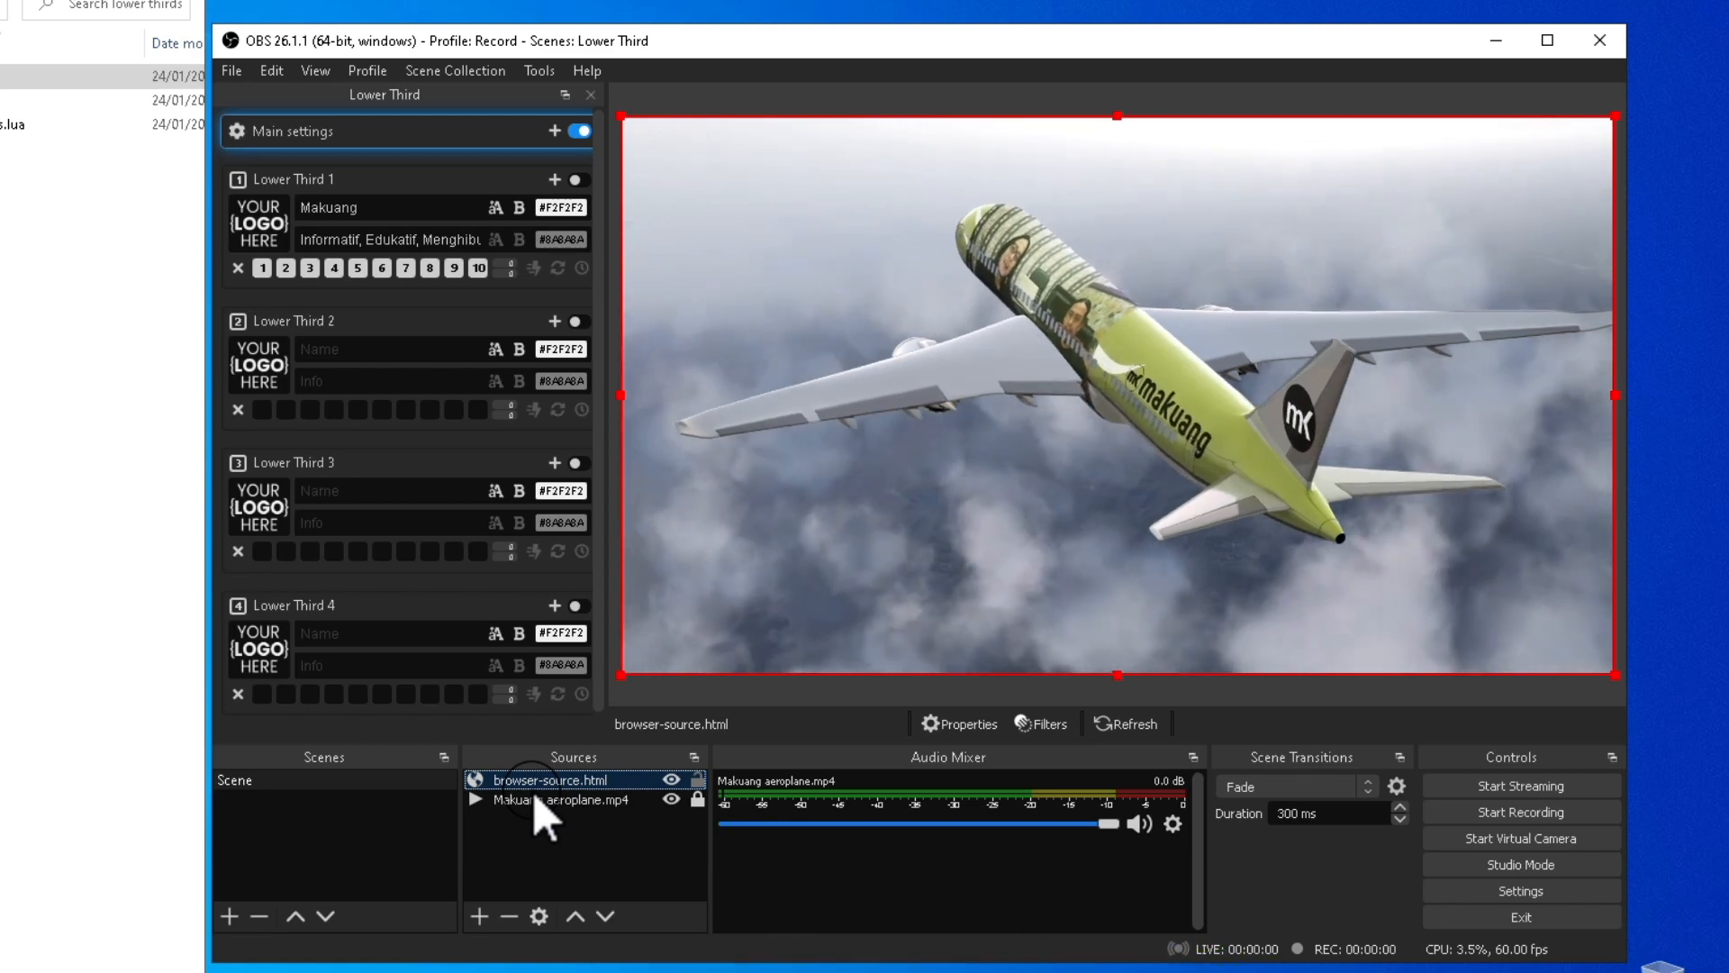
click(581, 178)
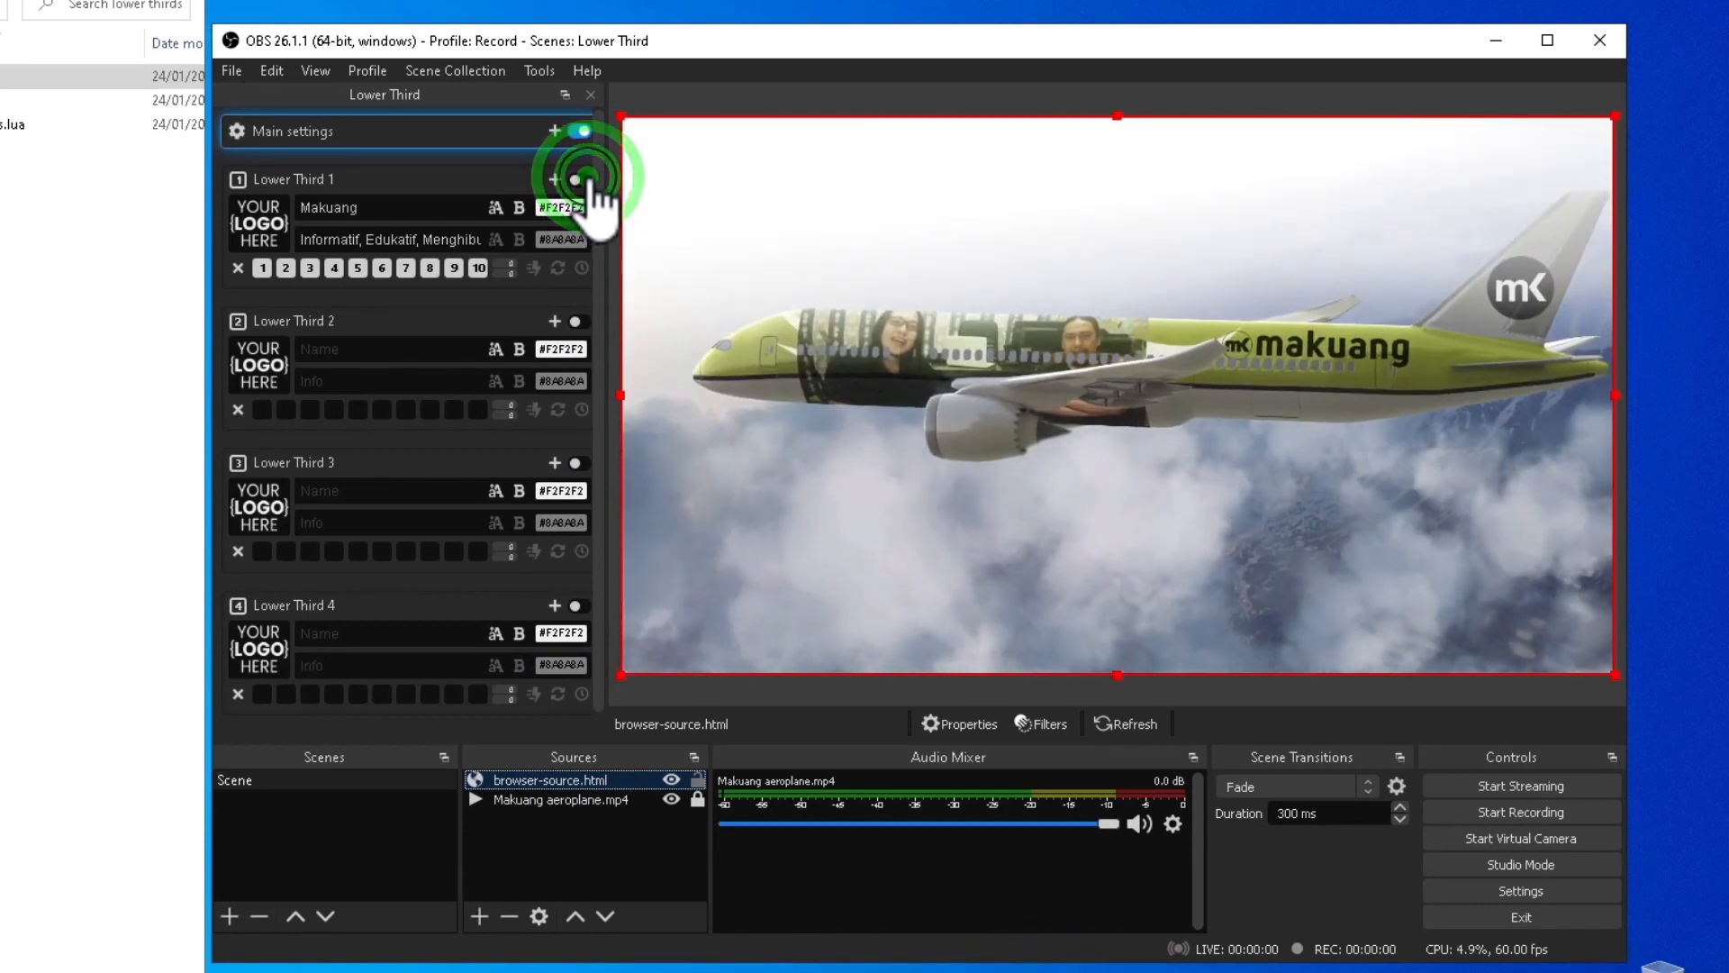
click(581, 179)
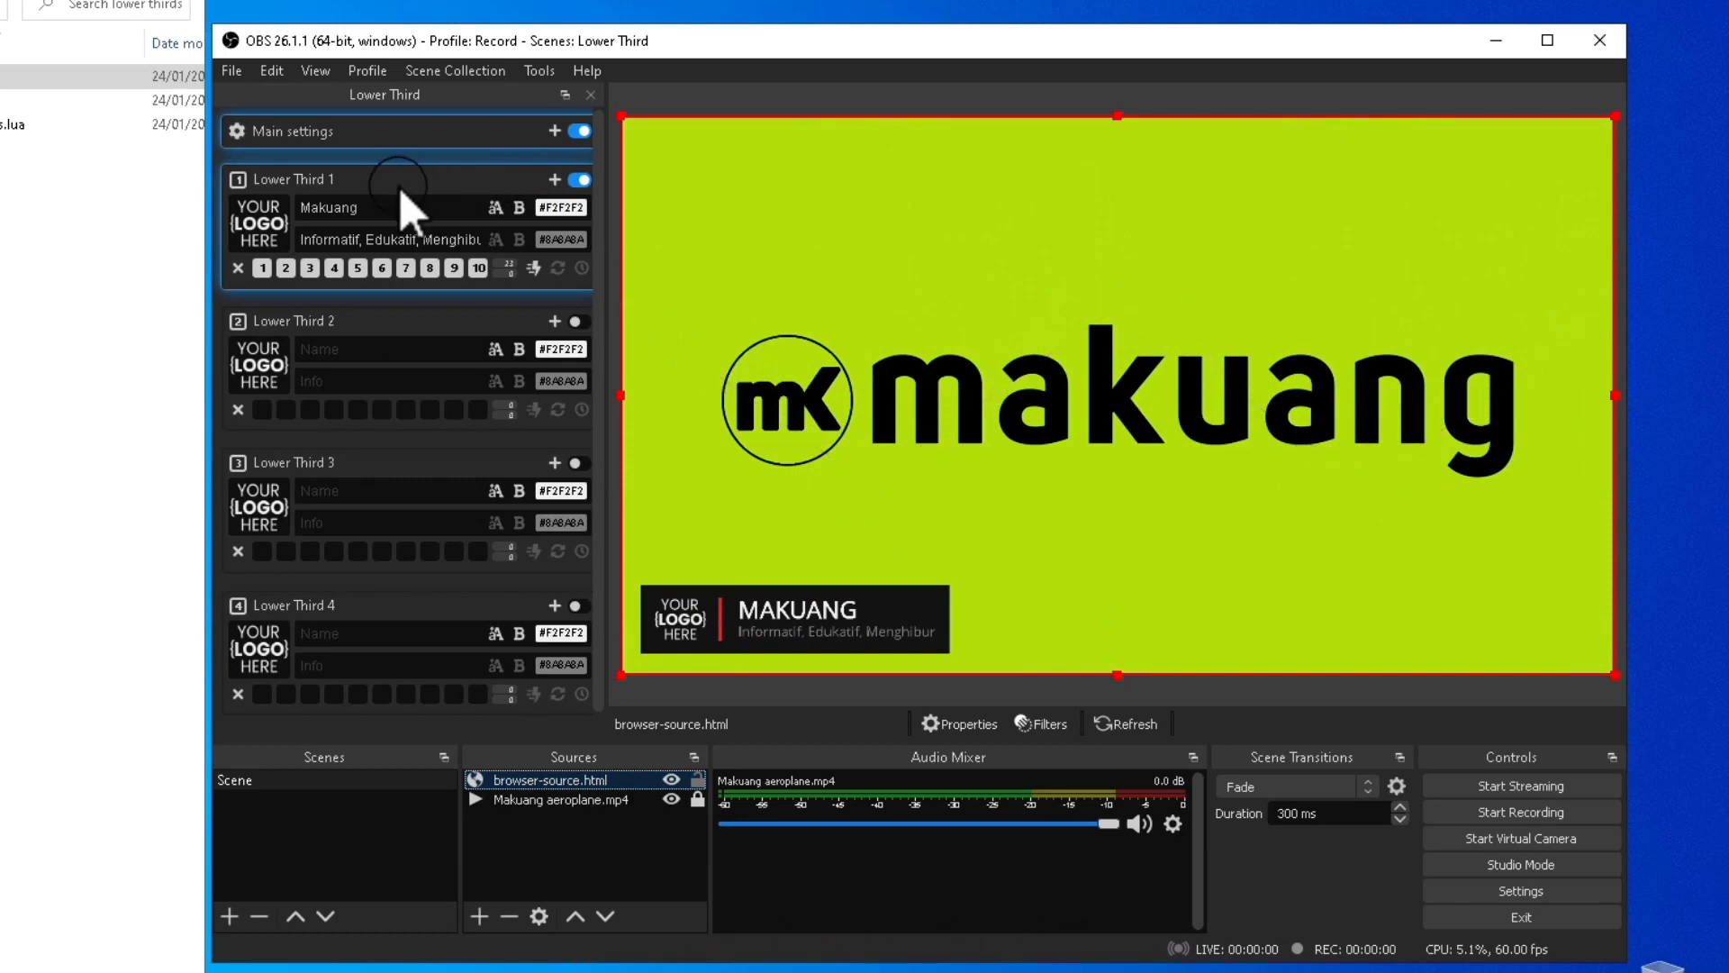
click(577, 180)
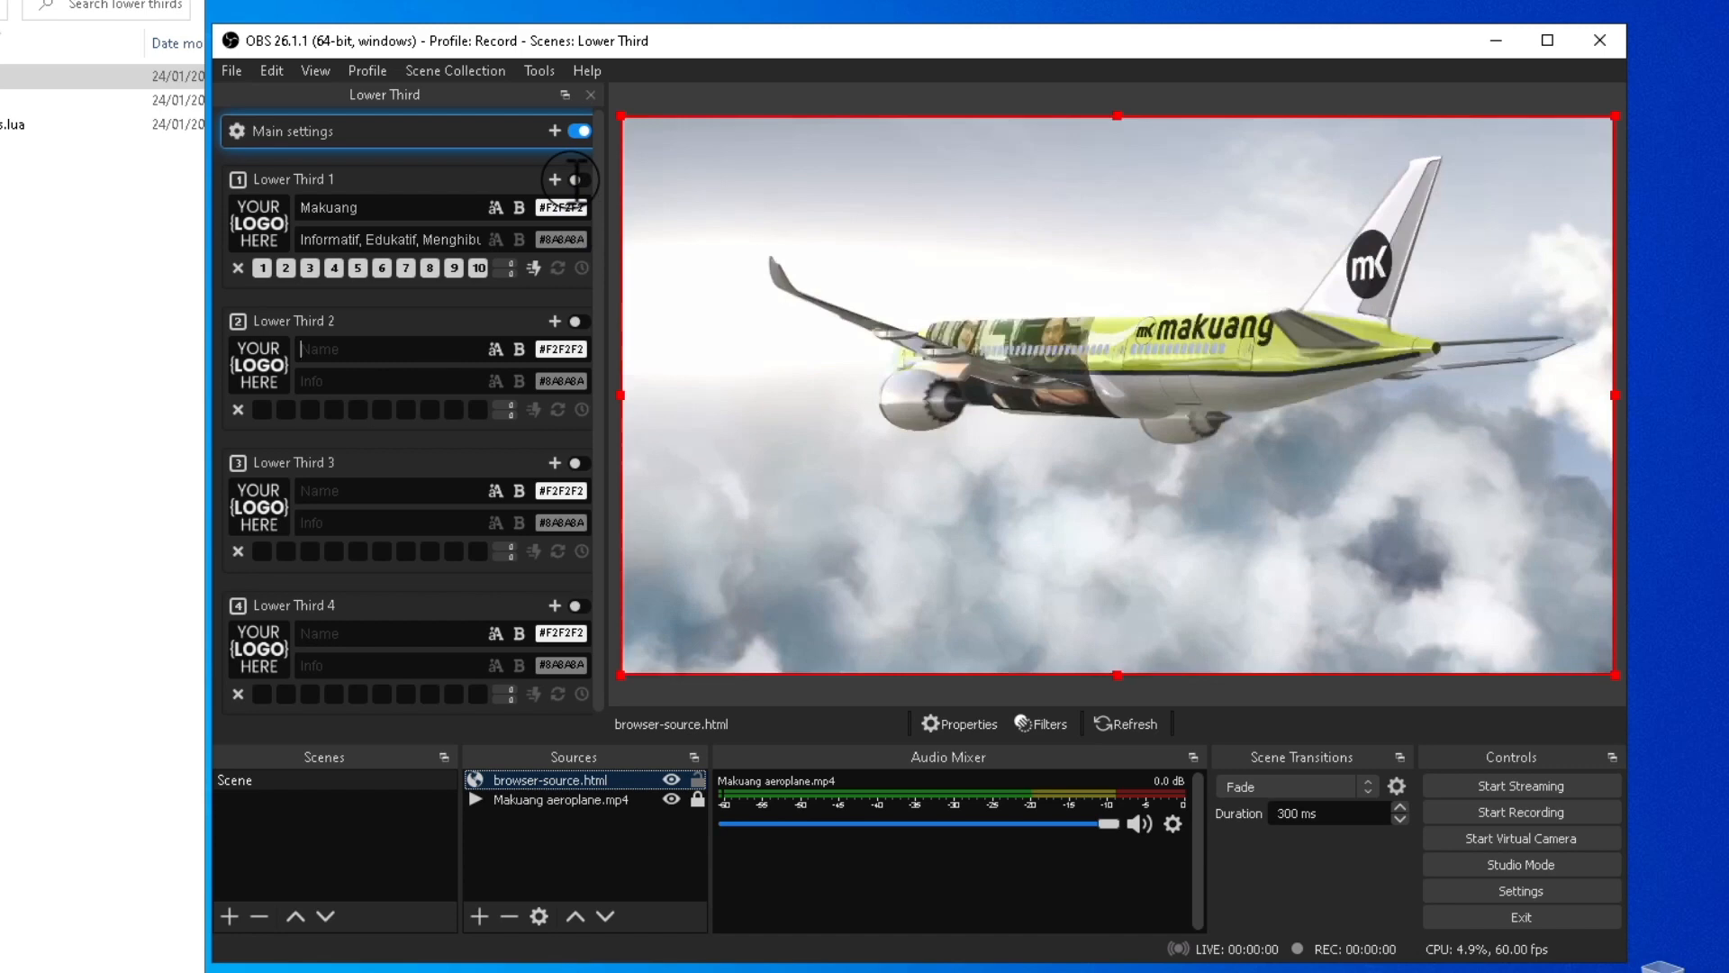
- Fill in Lower Third 2 with the name "Follow Me" and the info "/xonket"
text(Follow)
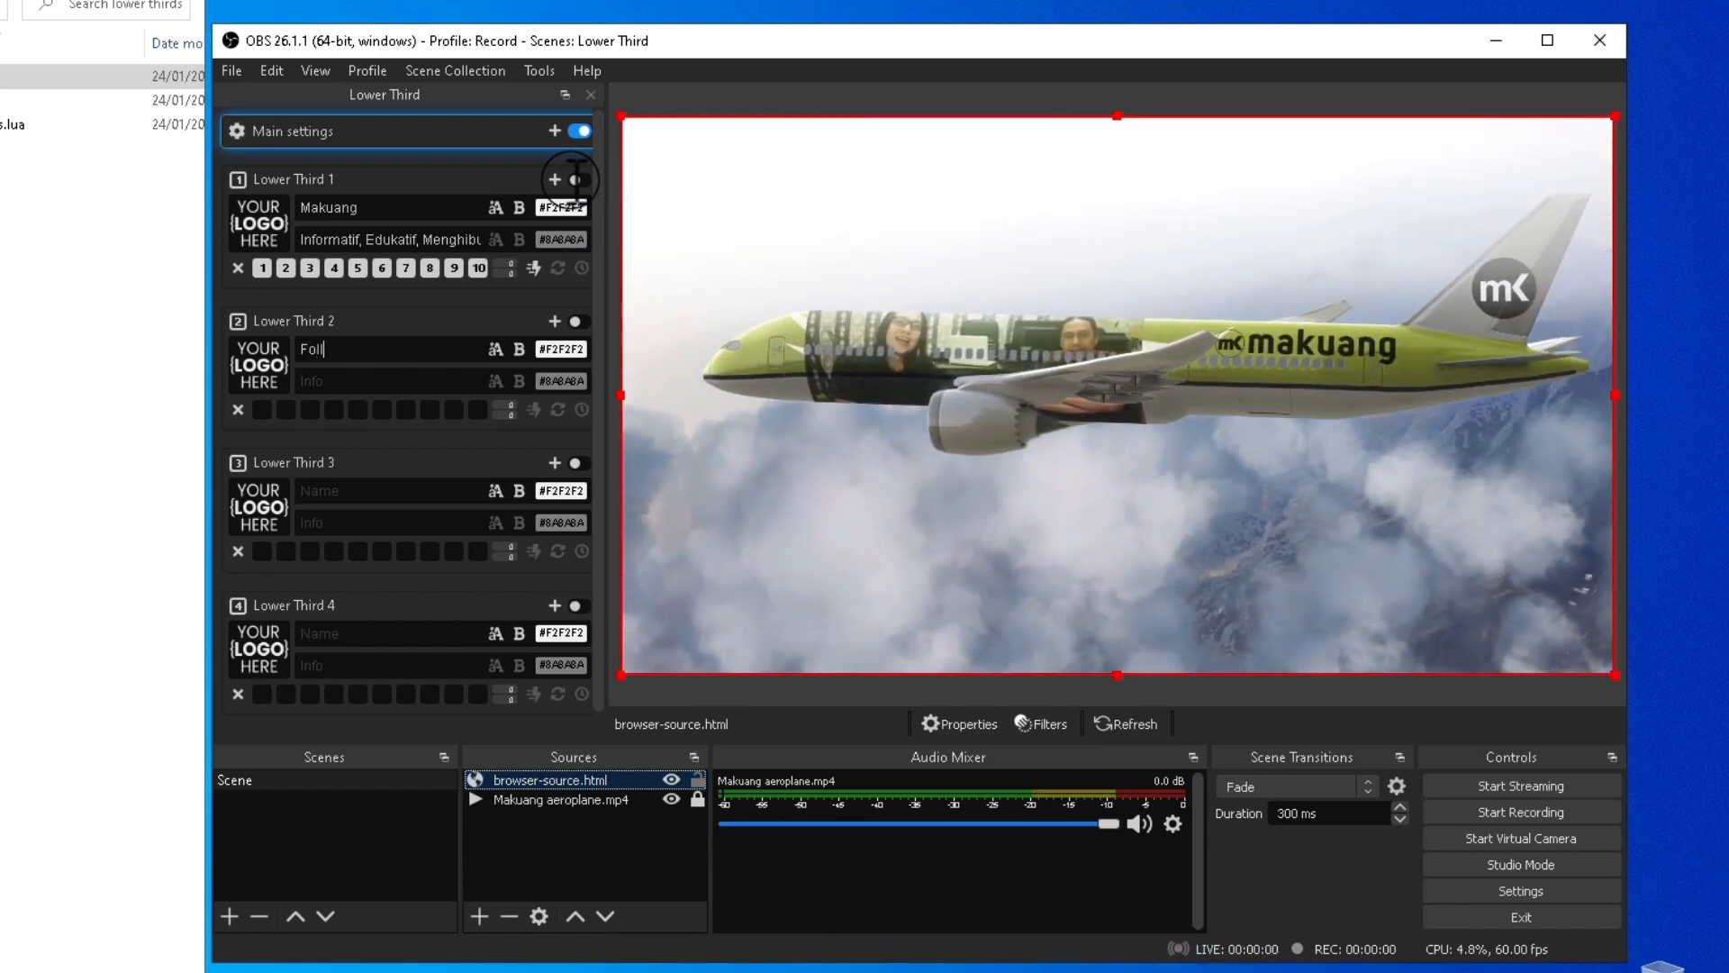
text( Me)
key(Tab)
text(/xo)
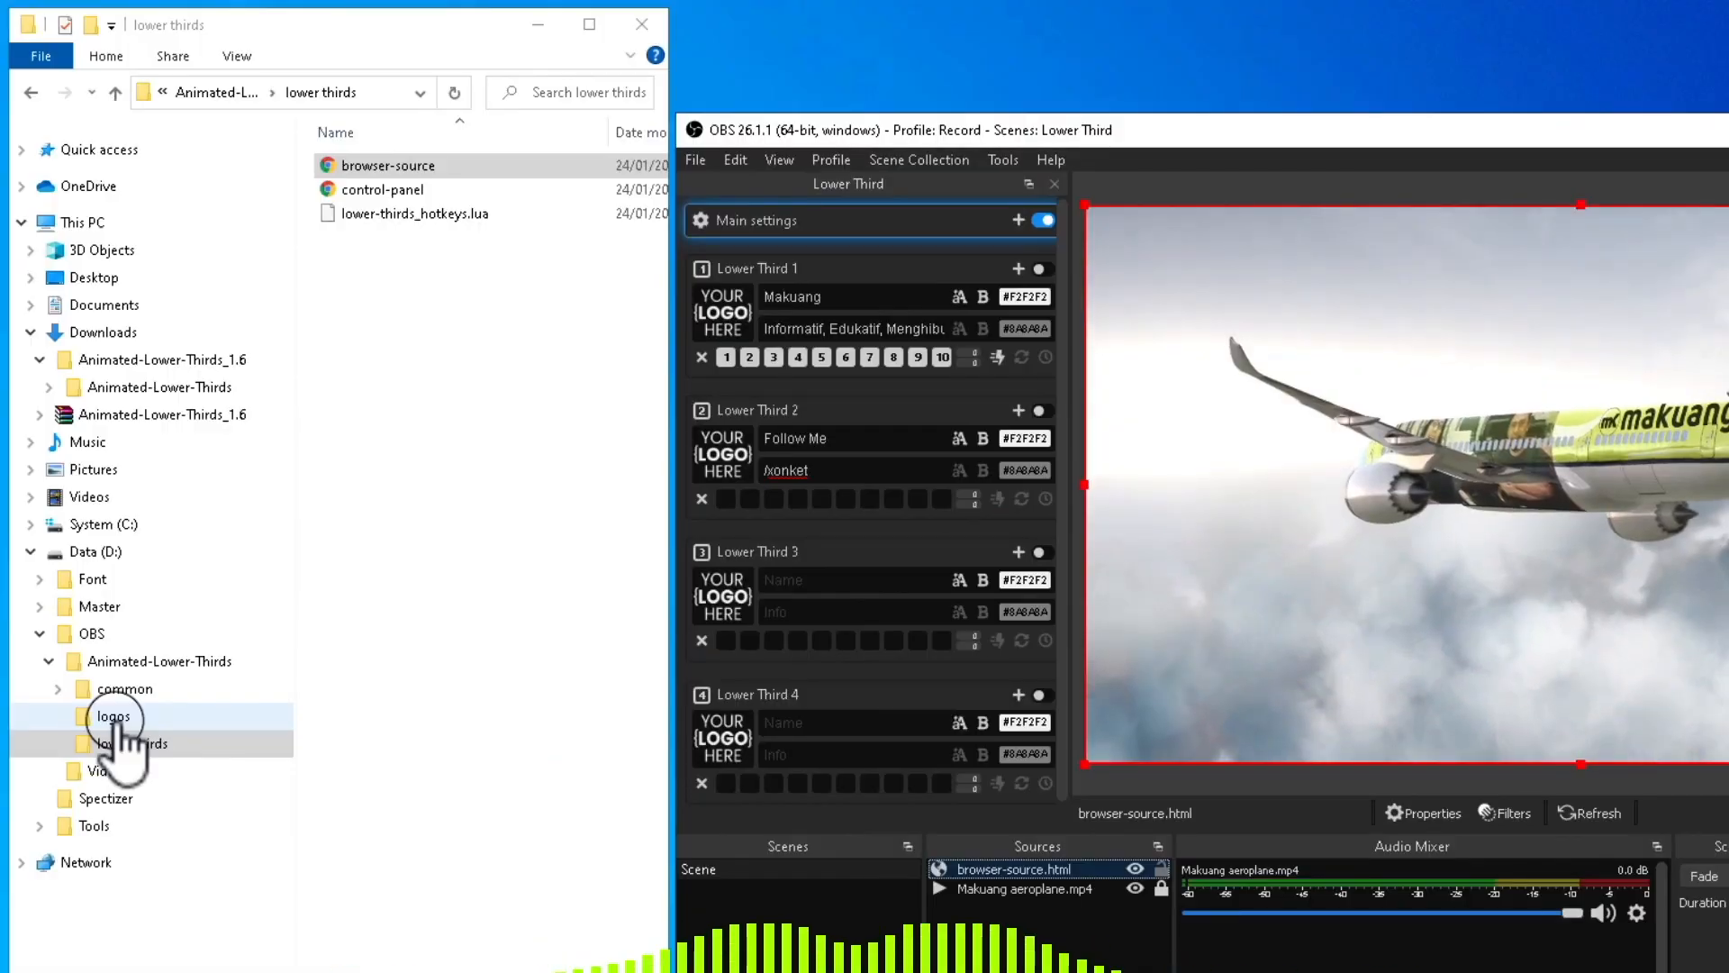
- Check the logos folder in File Explorer and copy all the logo images from the Logo folder in Pictures
click(115, 720)
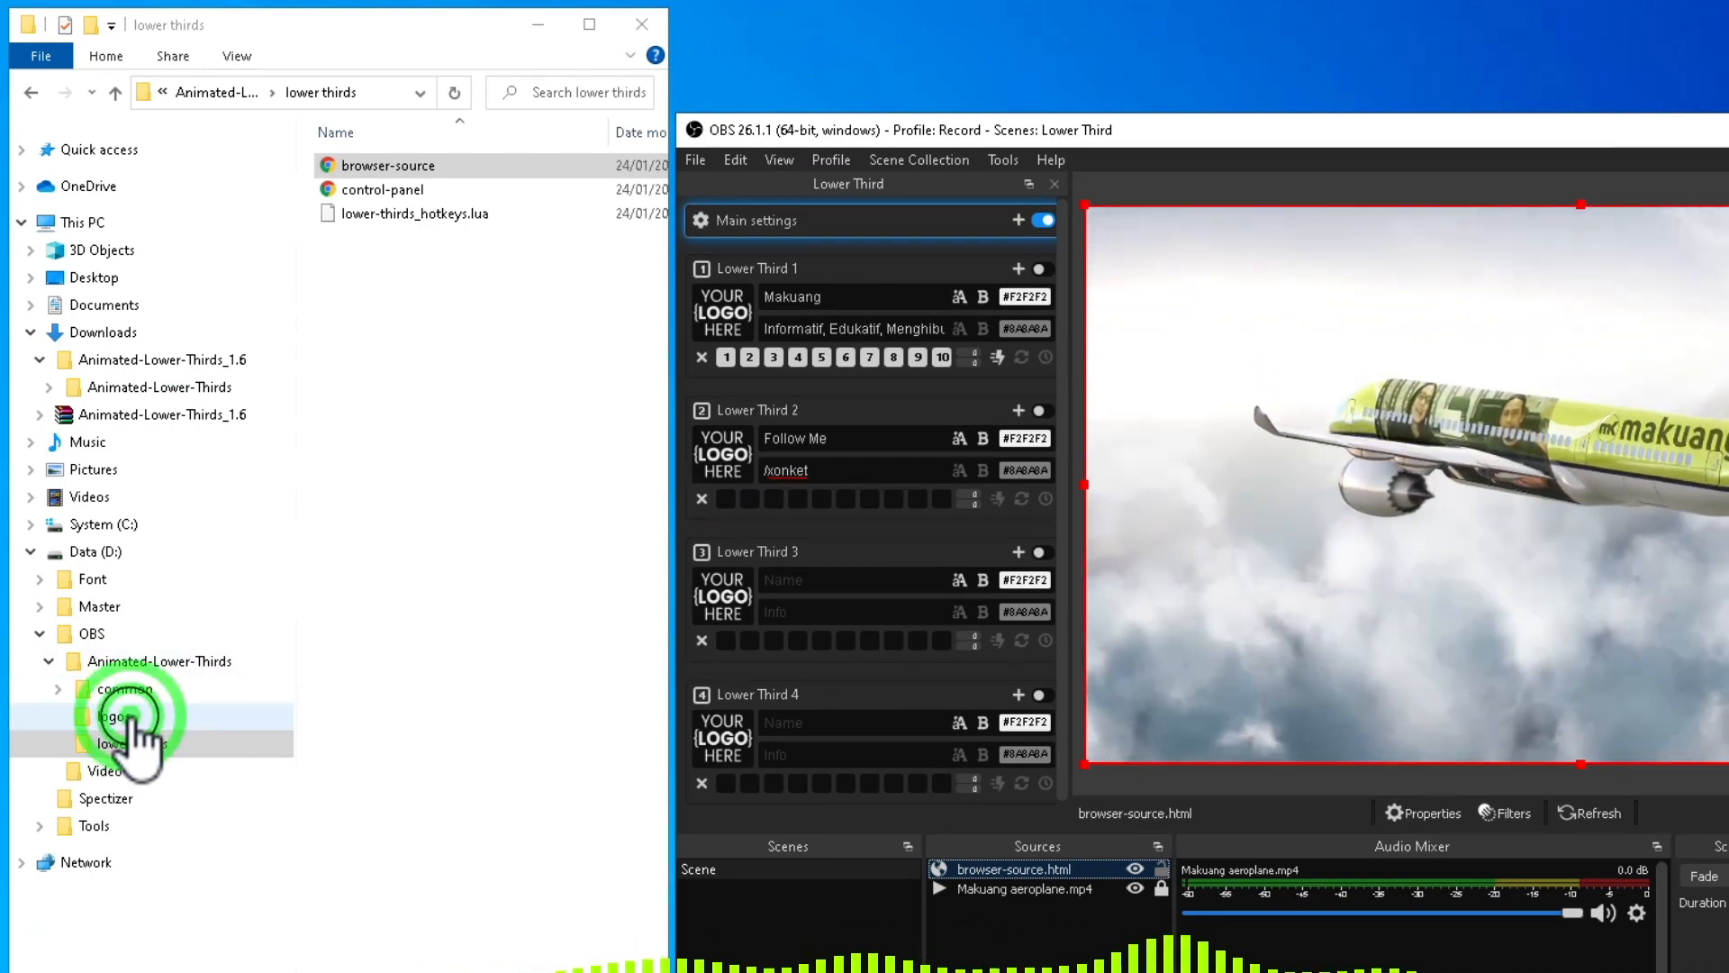
click(102, 497)
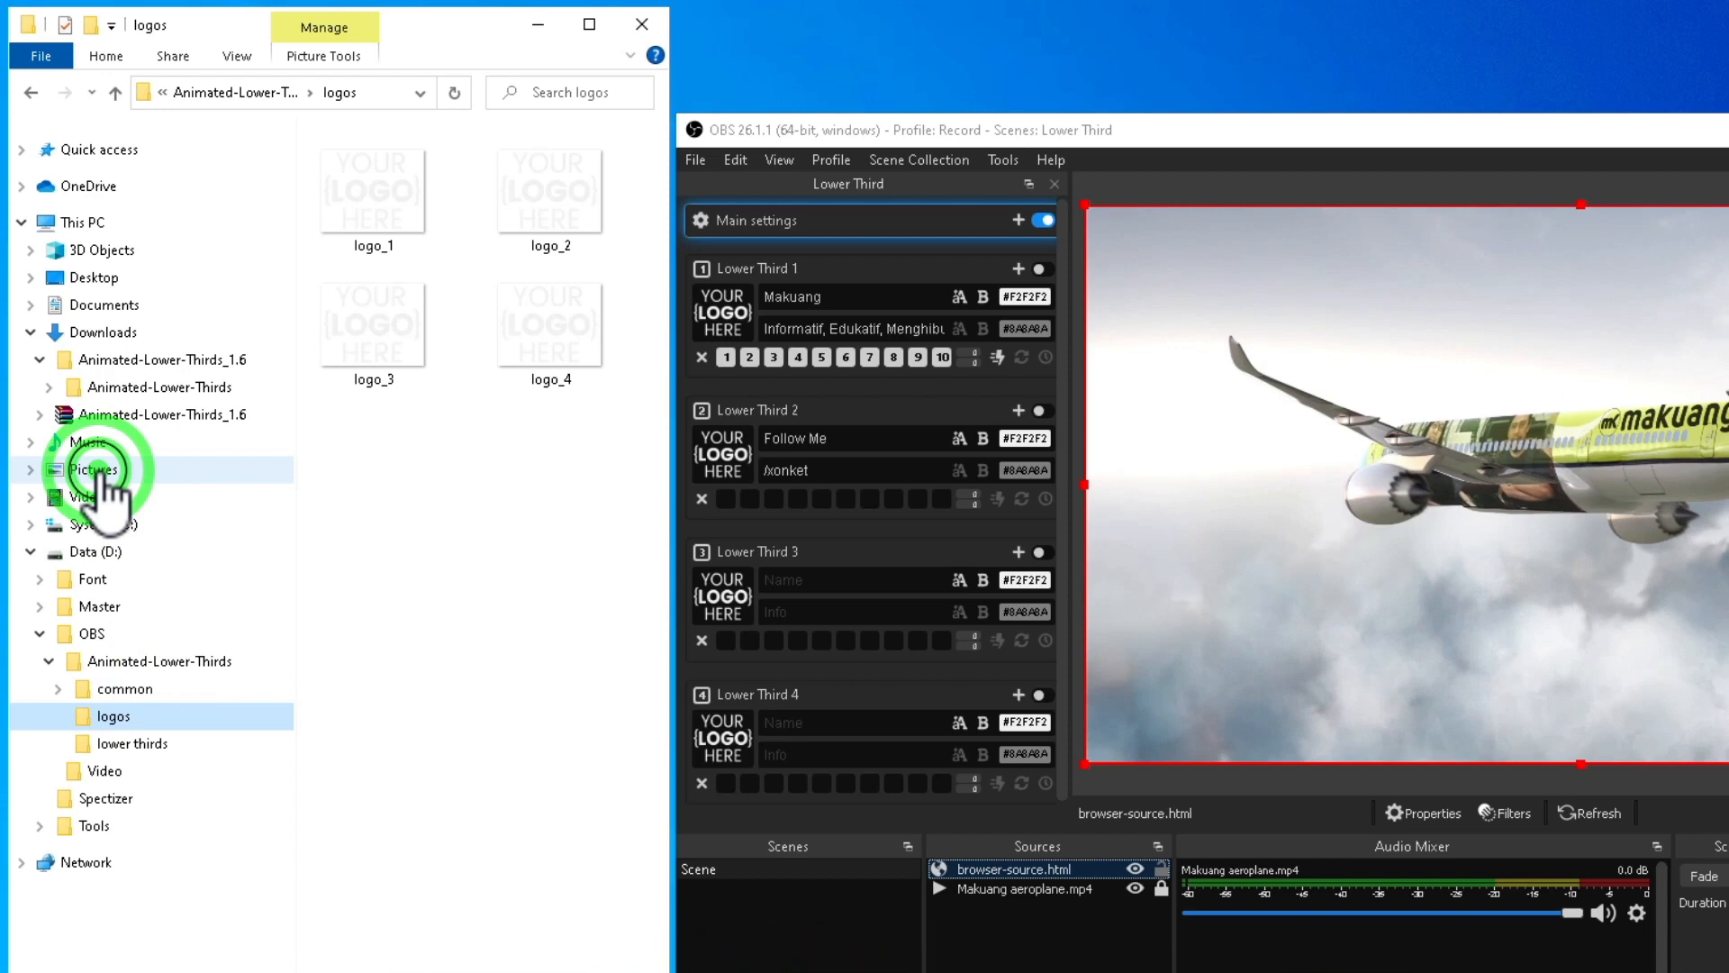
click(99, 470)
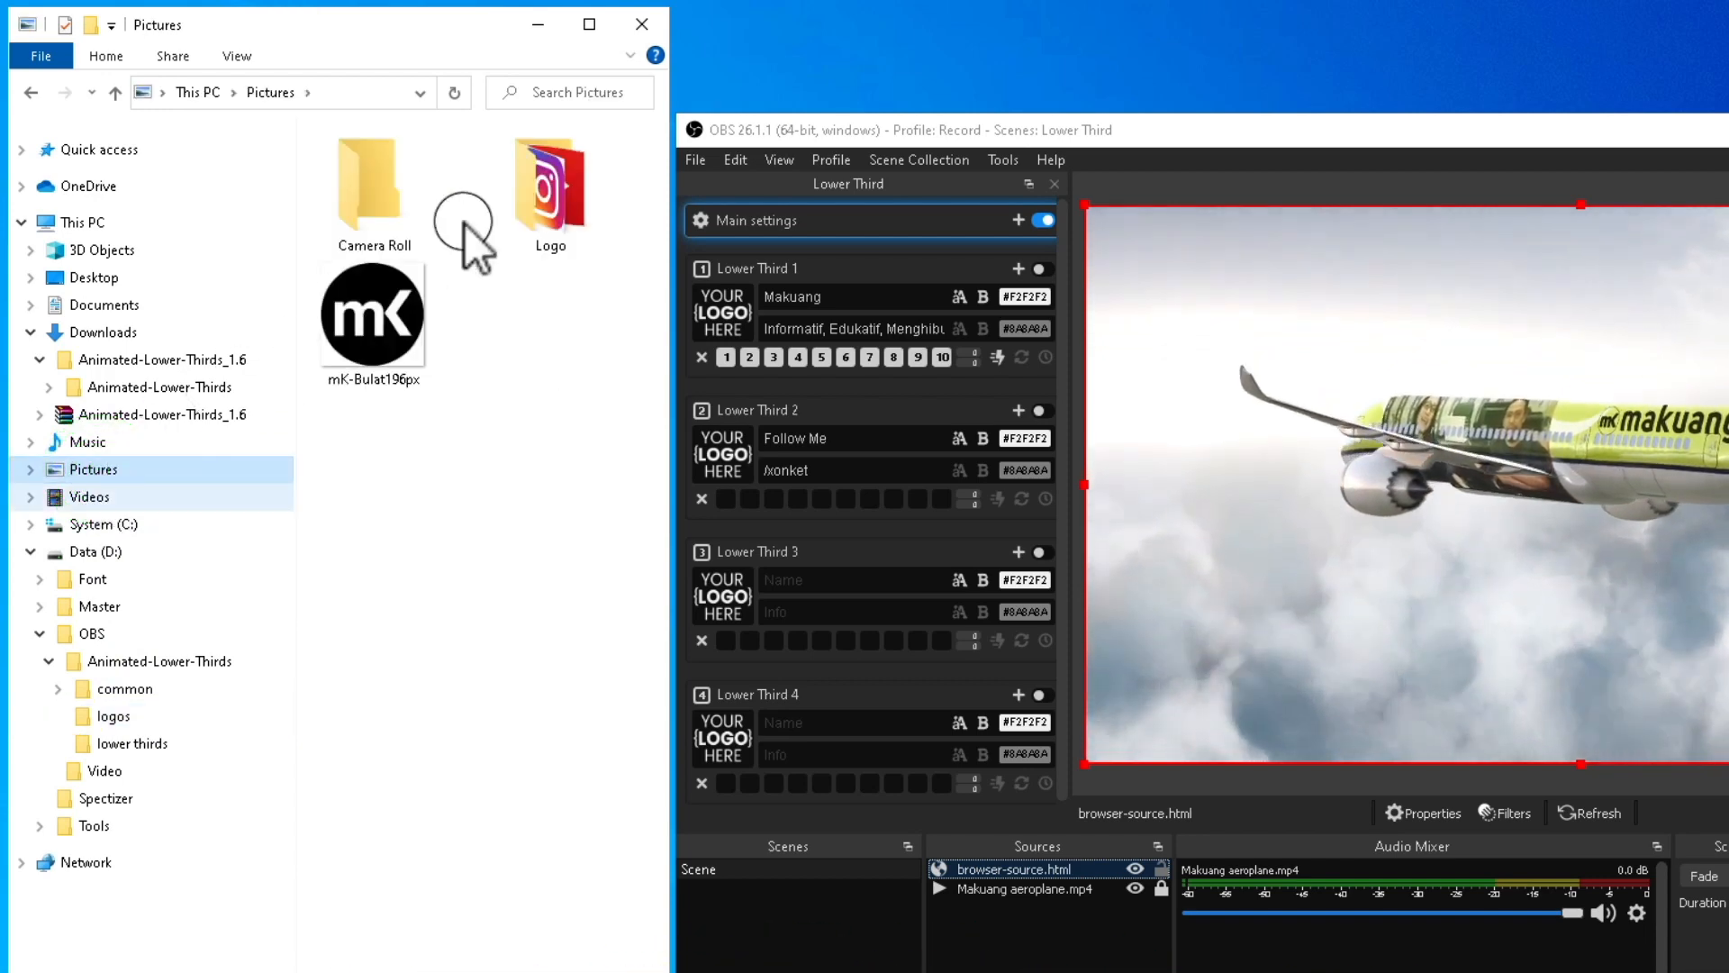
double_click(559, 162)
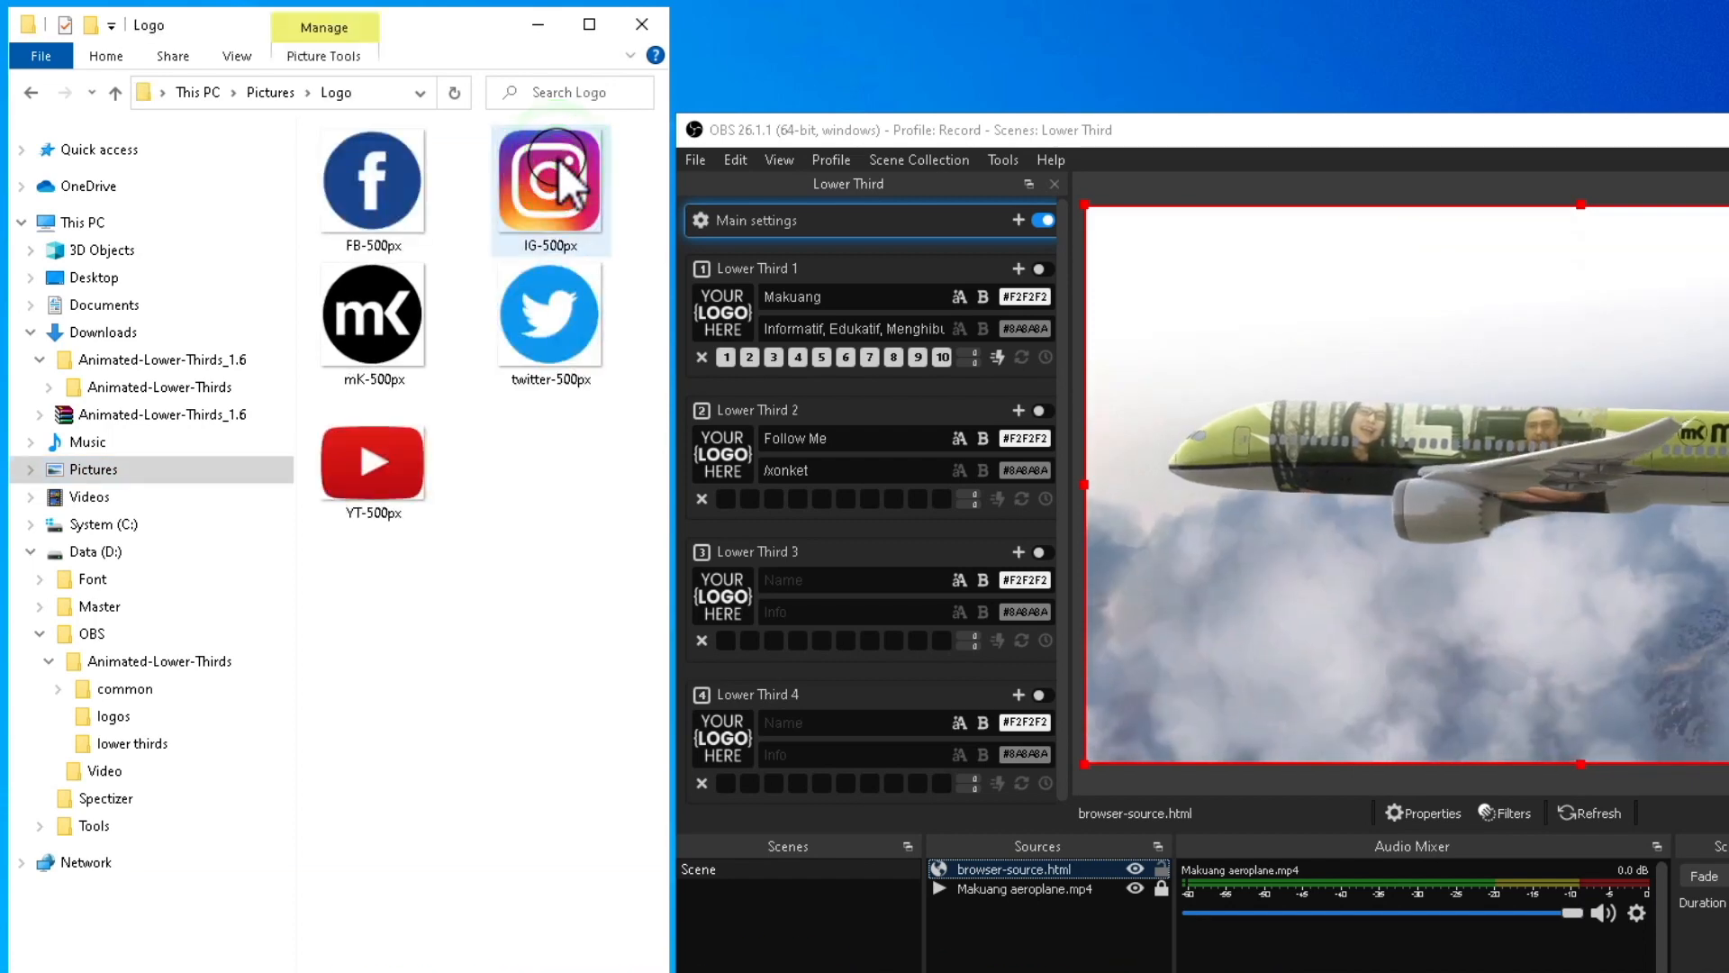
drag(586, 709, 335, 187)
right_click(375, 154)
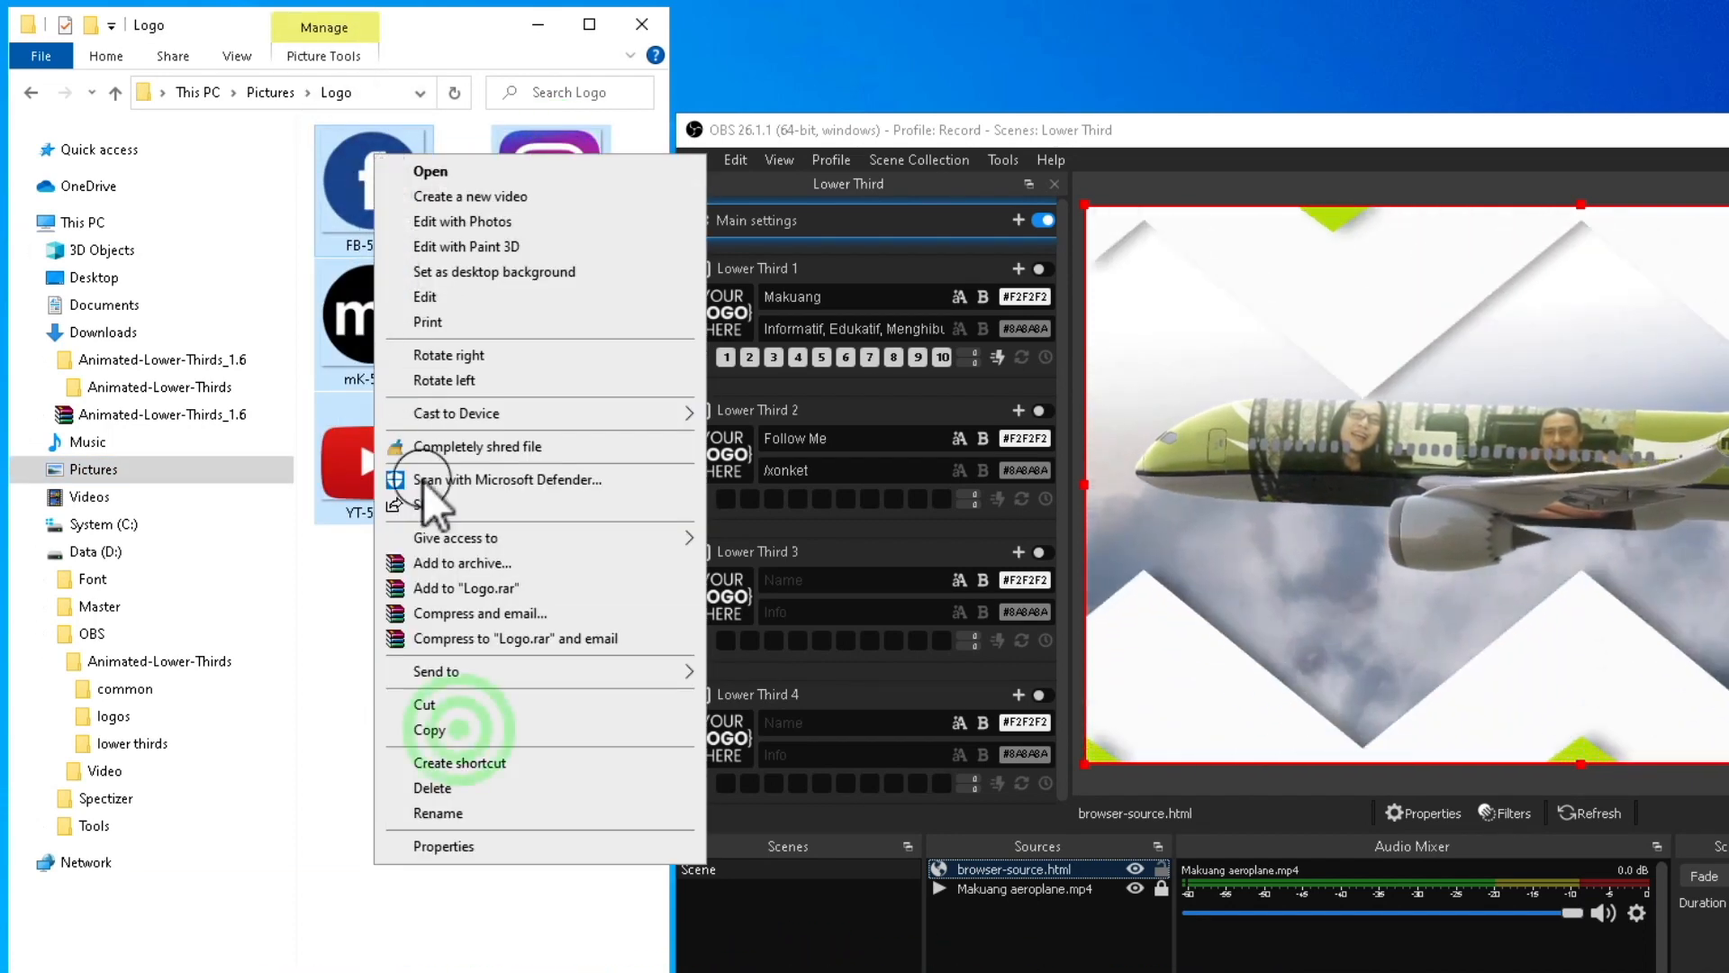
click(457, 725)
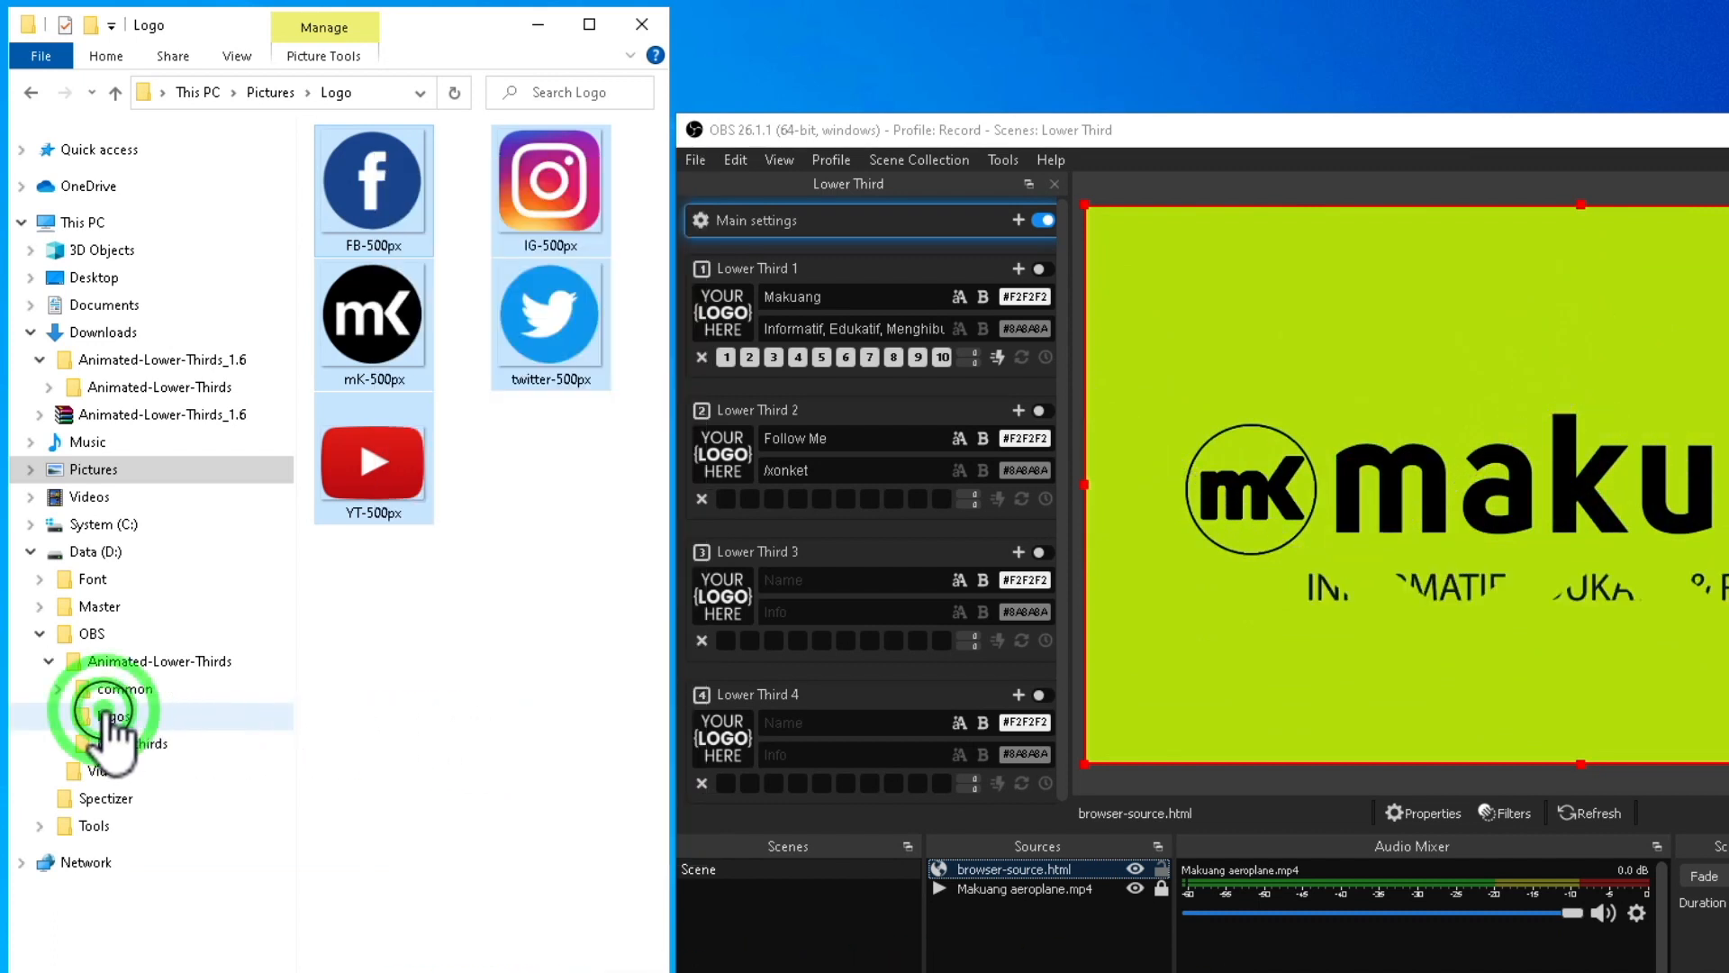
- Paste the copied logo images into the logos folder of Animated-Lower-Thirds and refresh the folder view
click(109, 717)
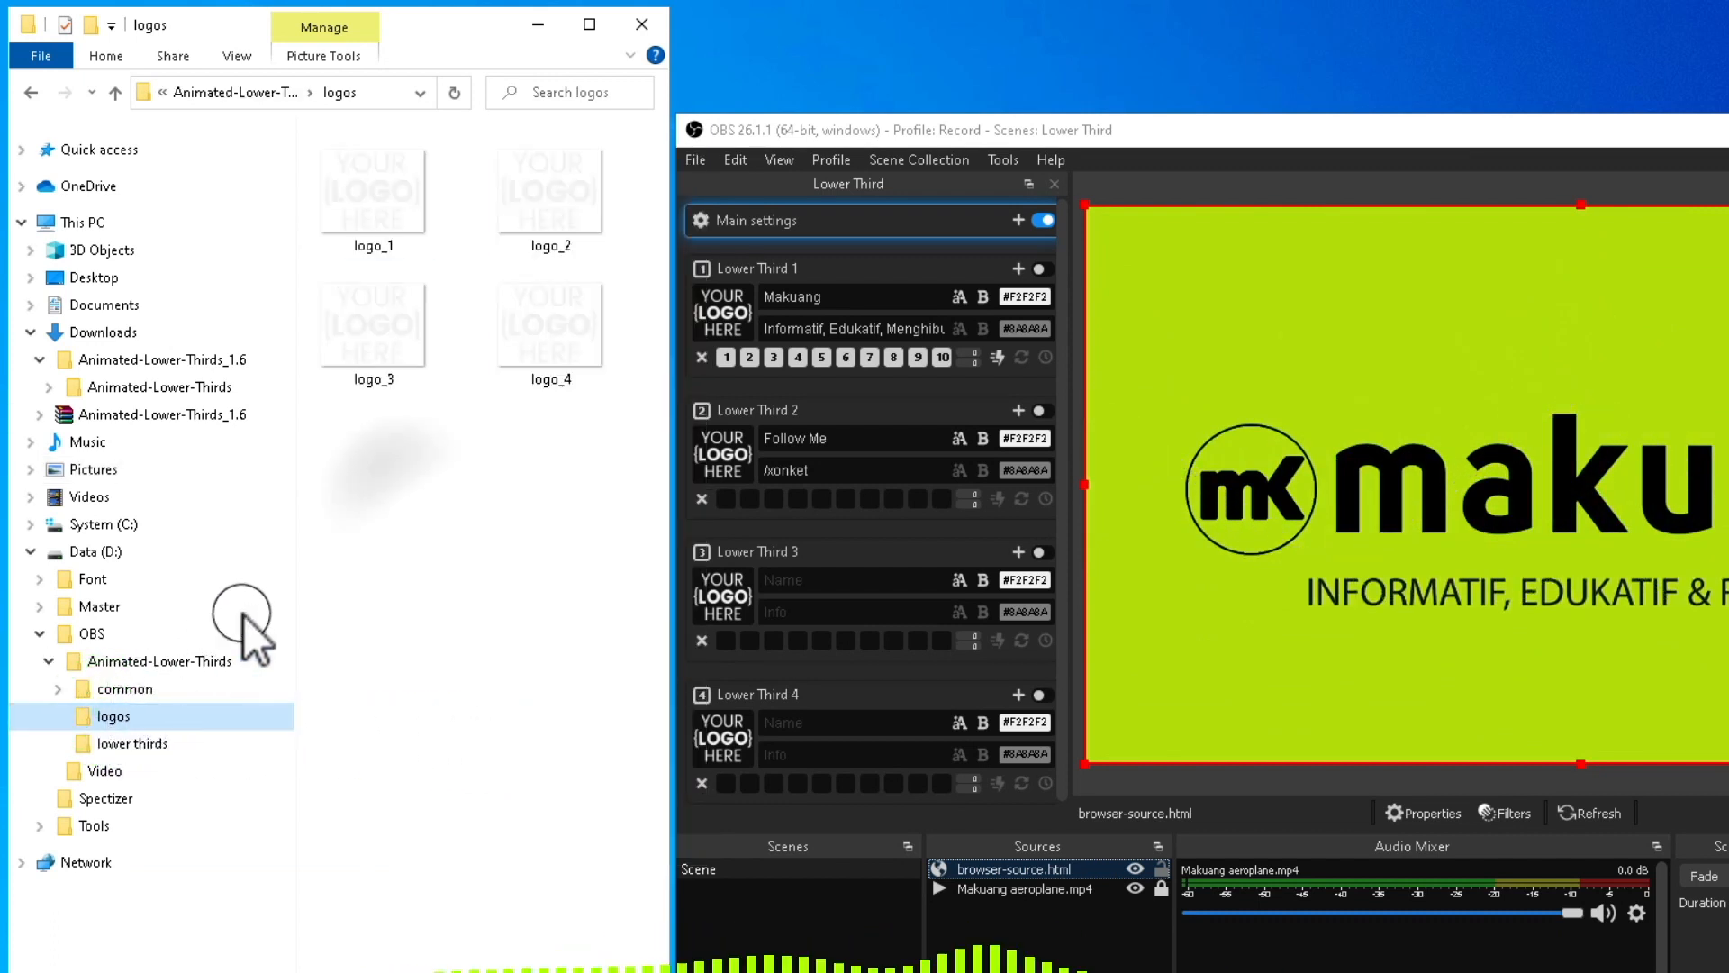
right_click(405, 501)
click(473, 656)
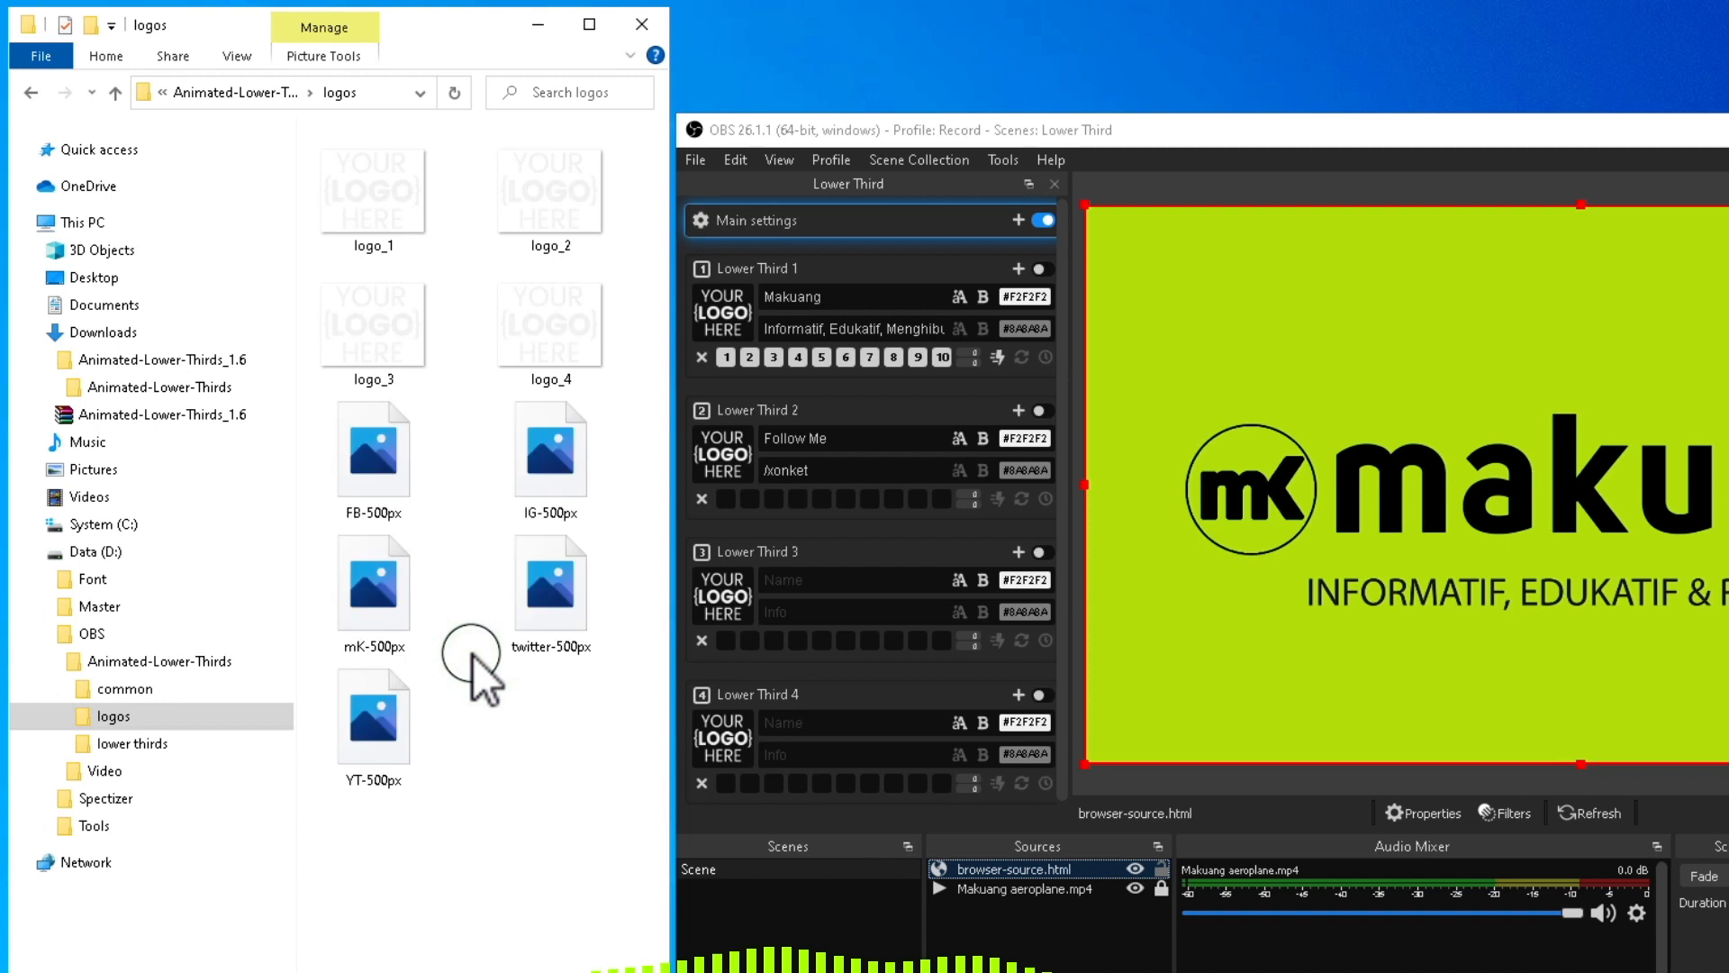
click(534, 796)
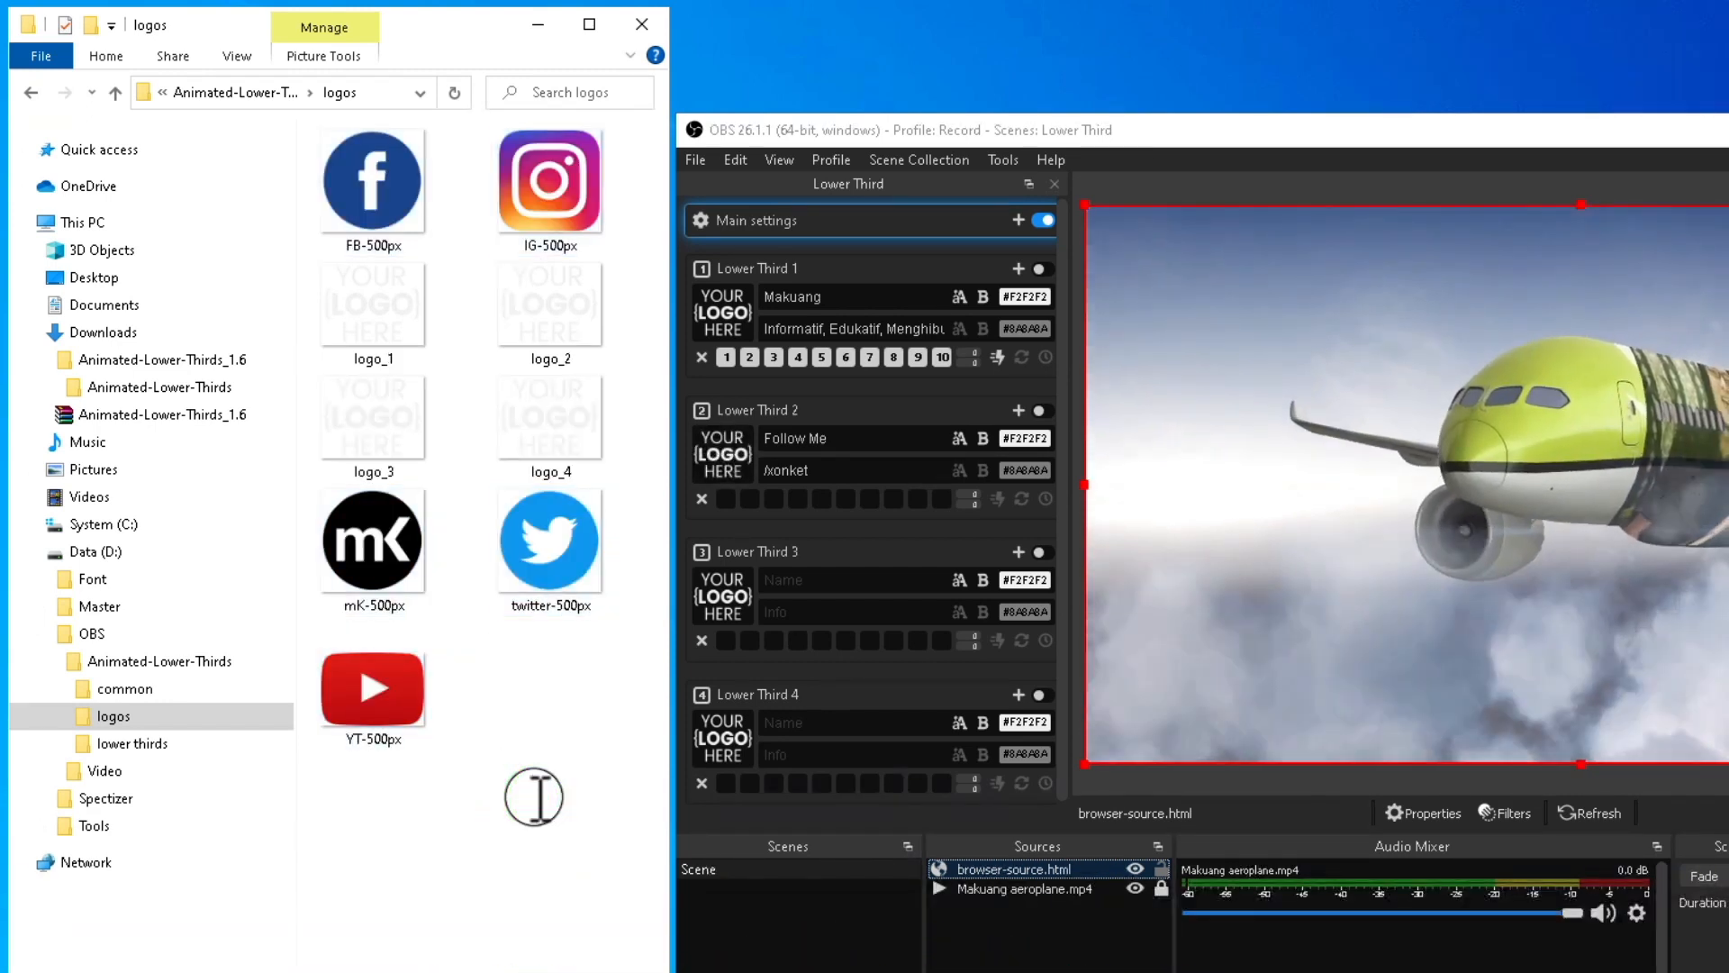
- Set the Lower Third 2 logo to IG-500px from D:/OBS/Animated-Lower-Thirds/logos and switch Lower Third 2 on to test it
click(723, 458)
click(901, 389)
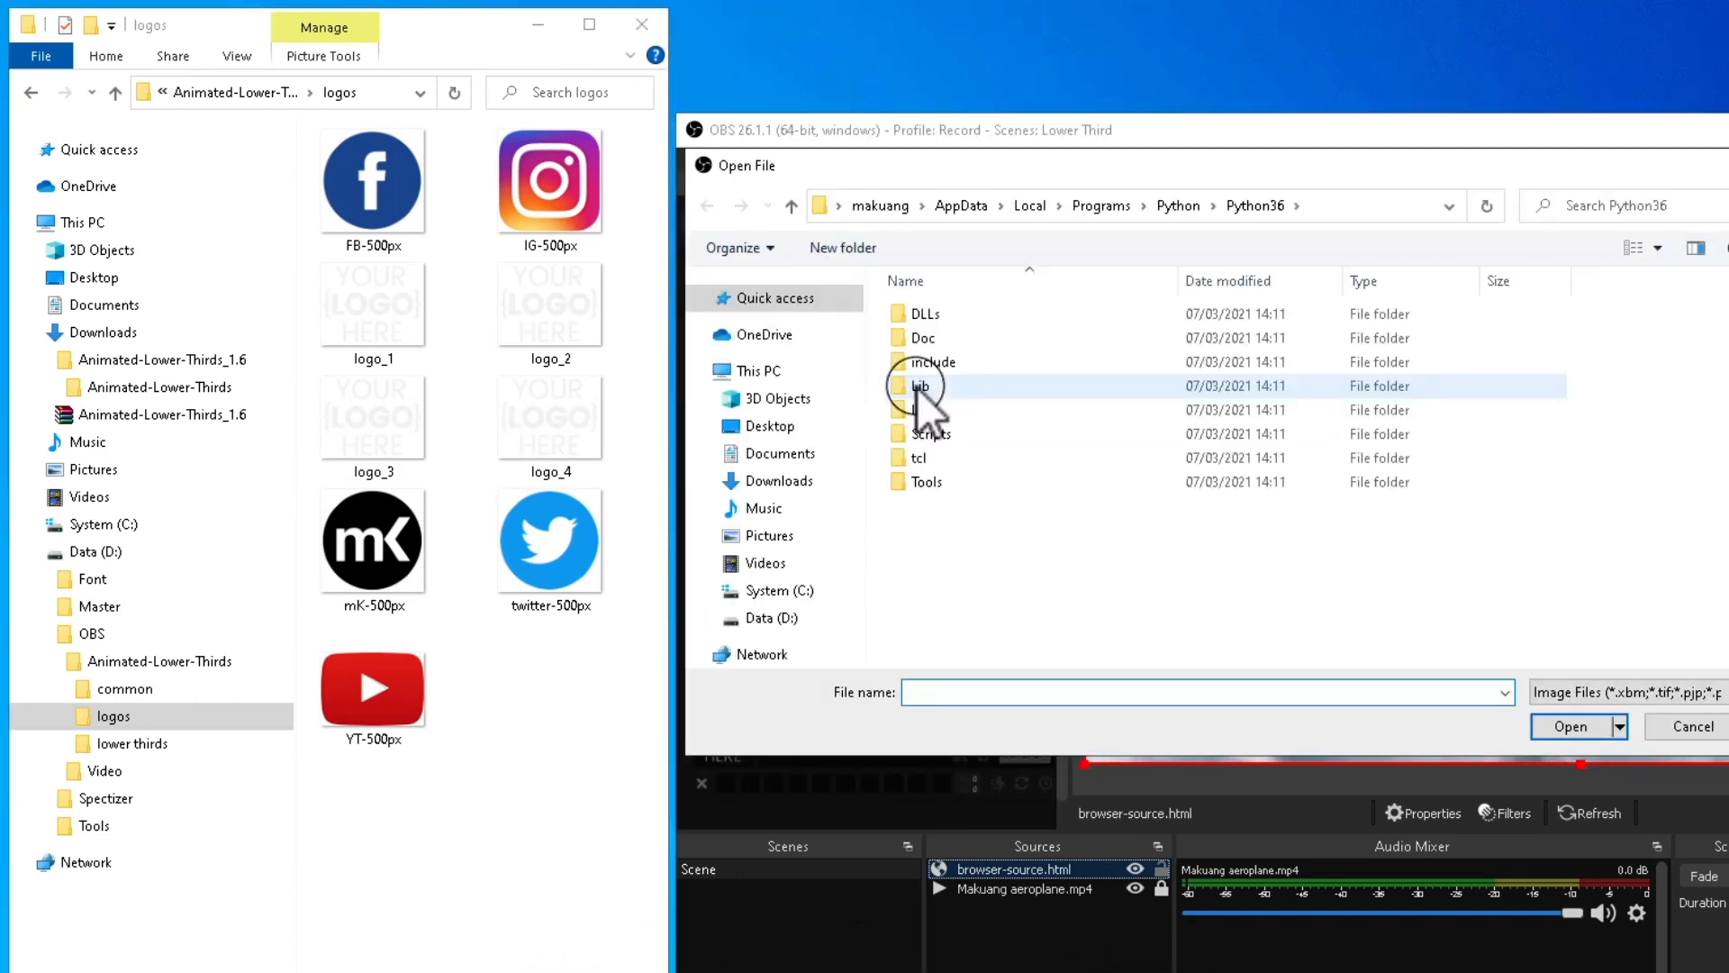
click(762, 617)
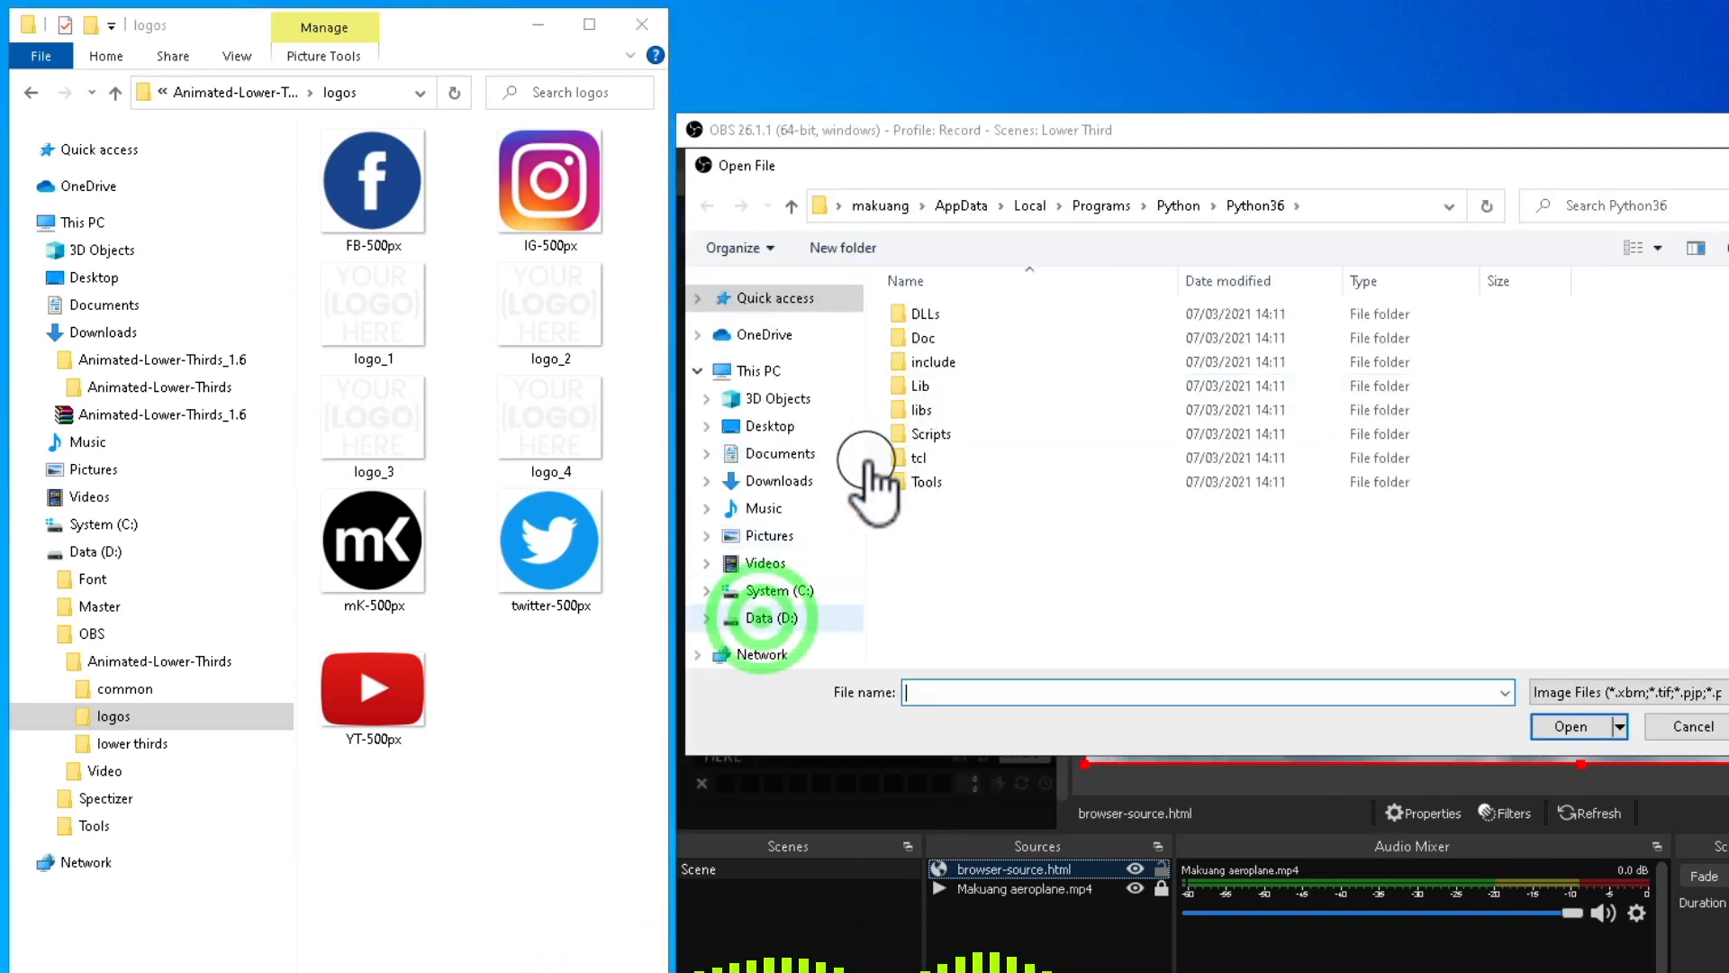
double_click(927, 362)
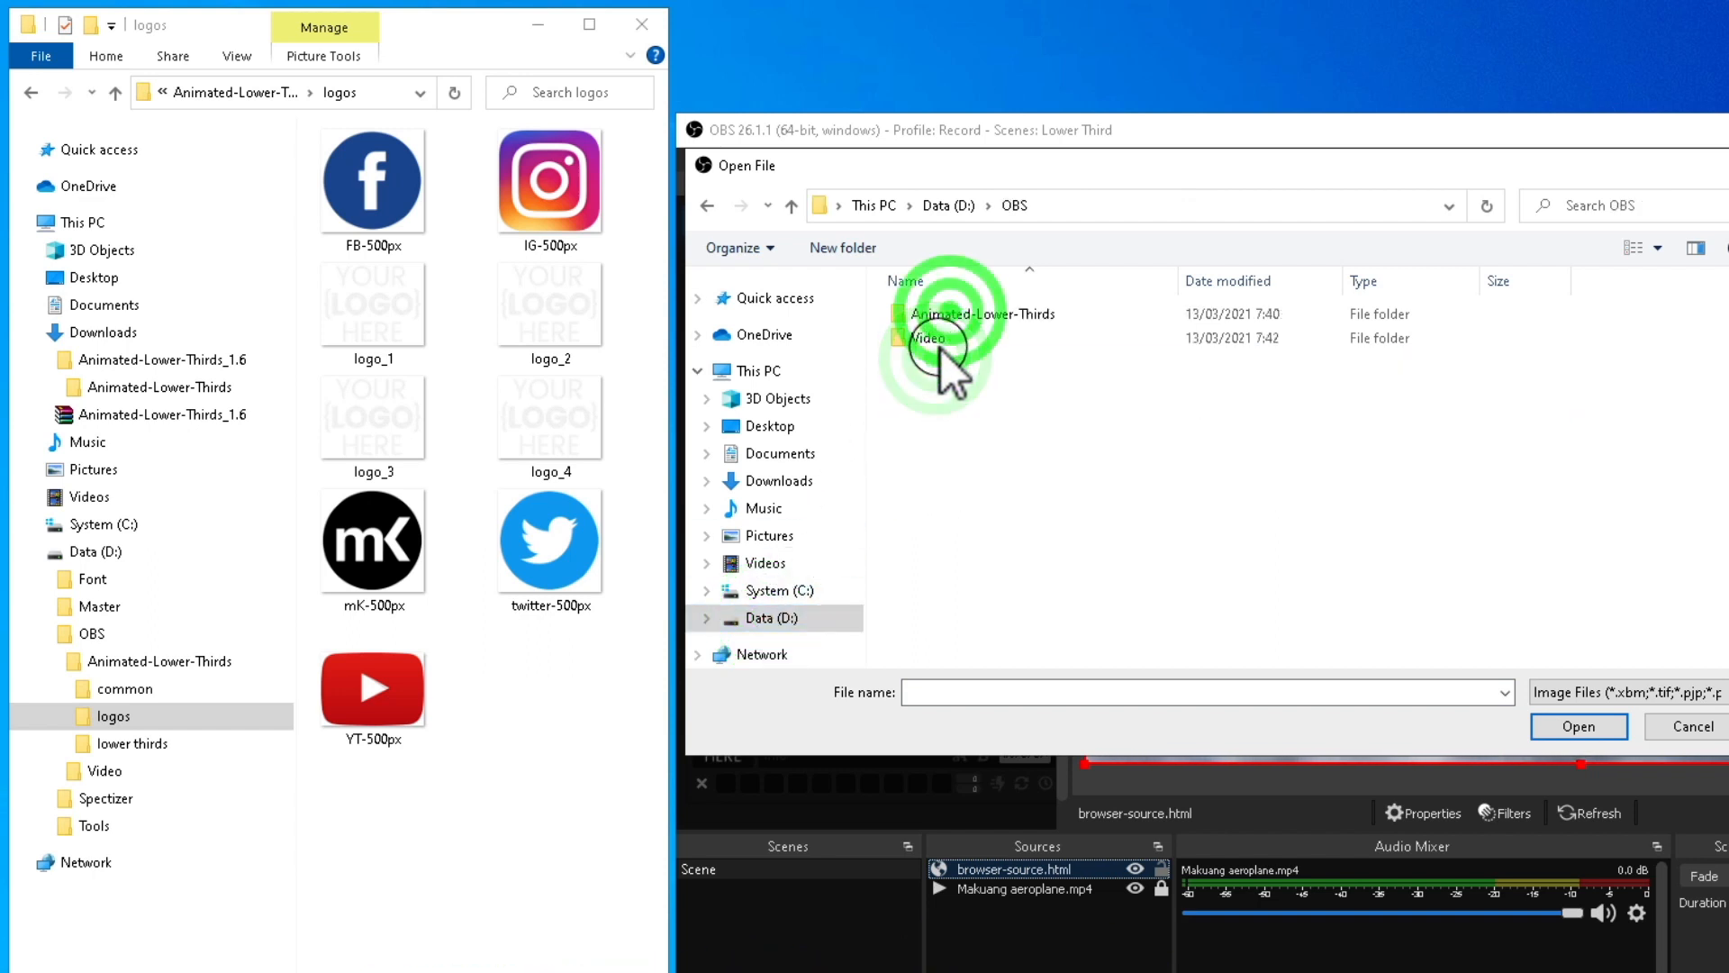
click(950, 314)
double_click(951, 314)
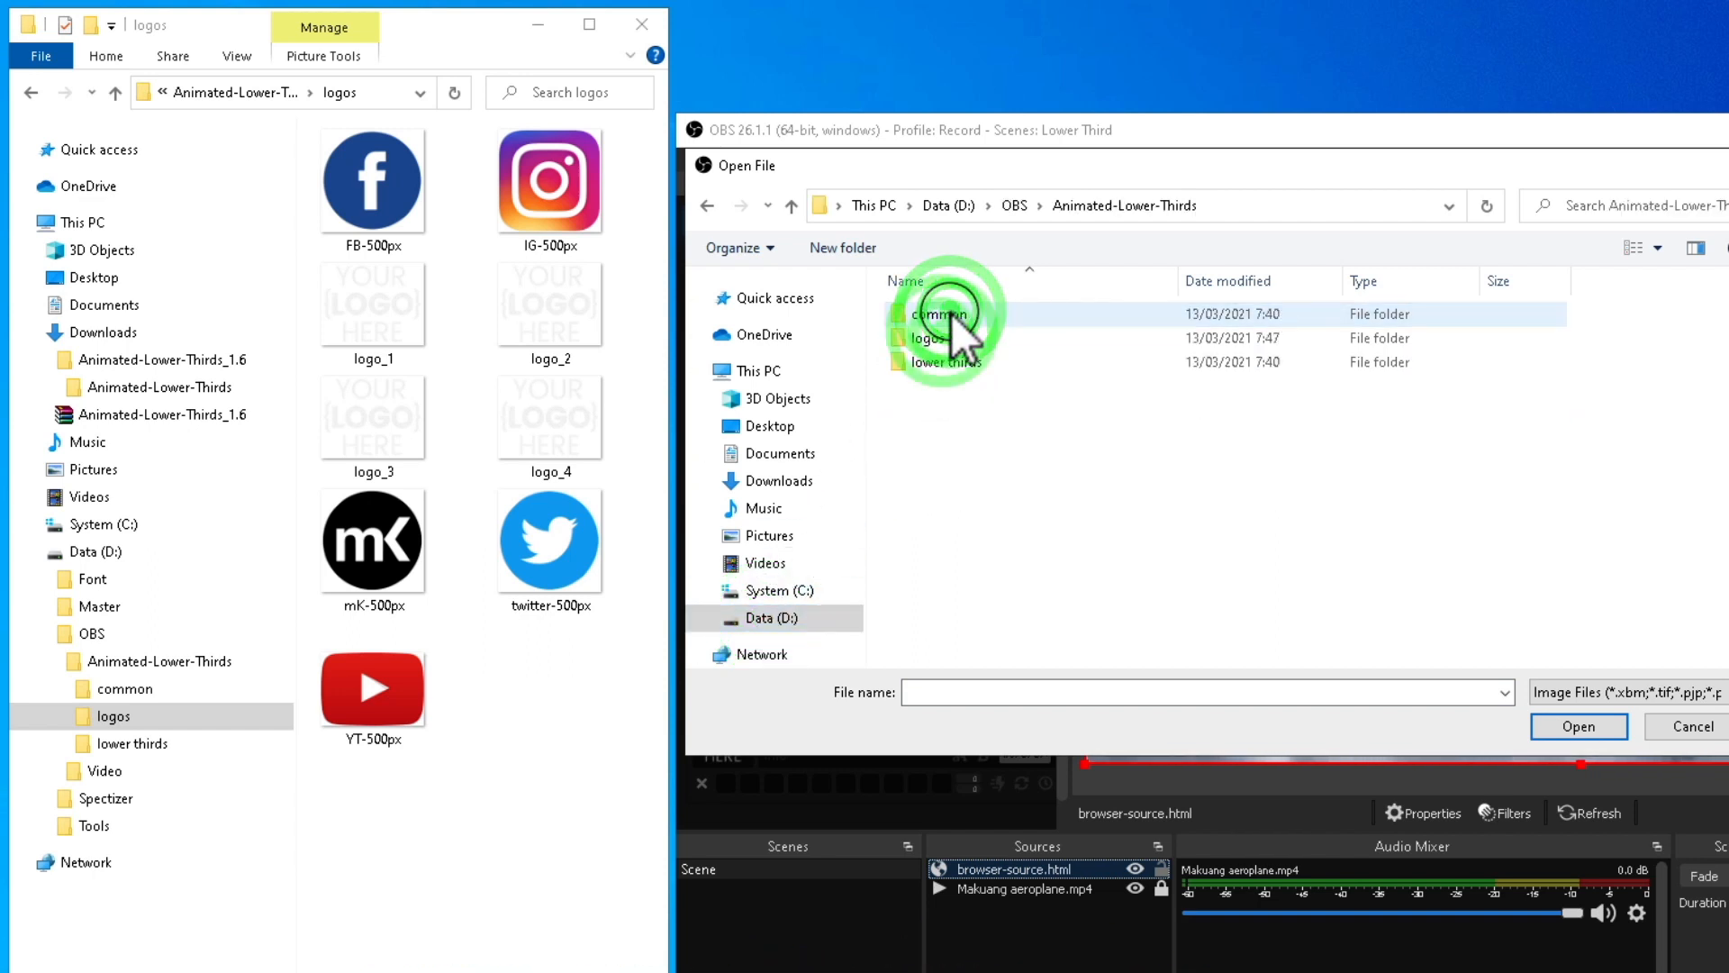
click(942, 337)
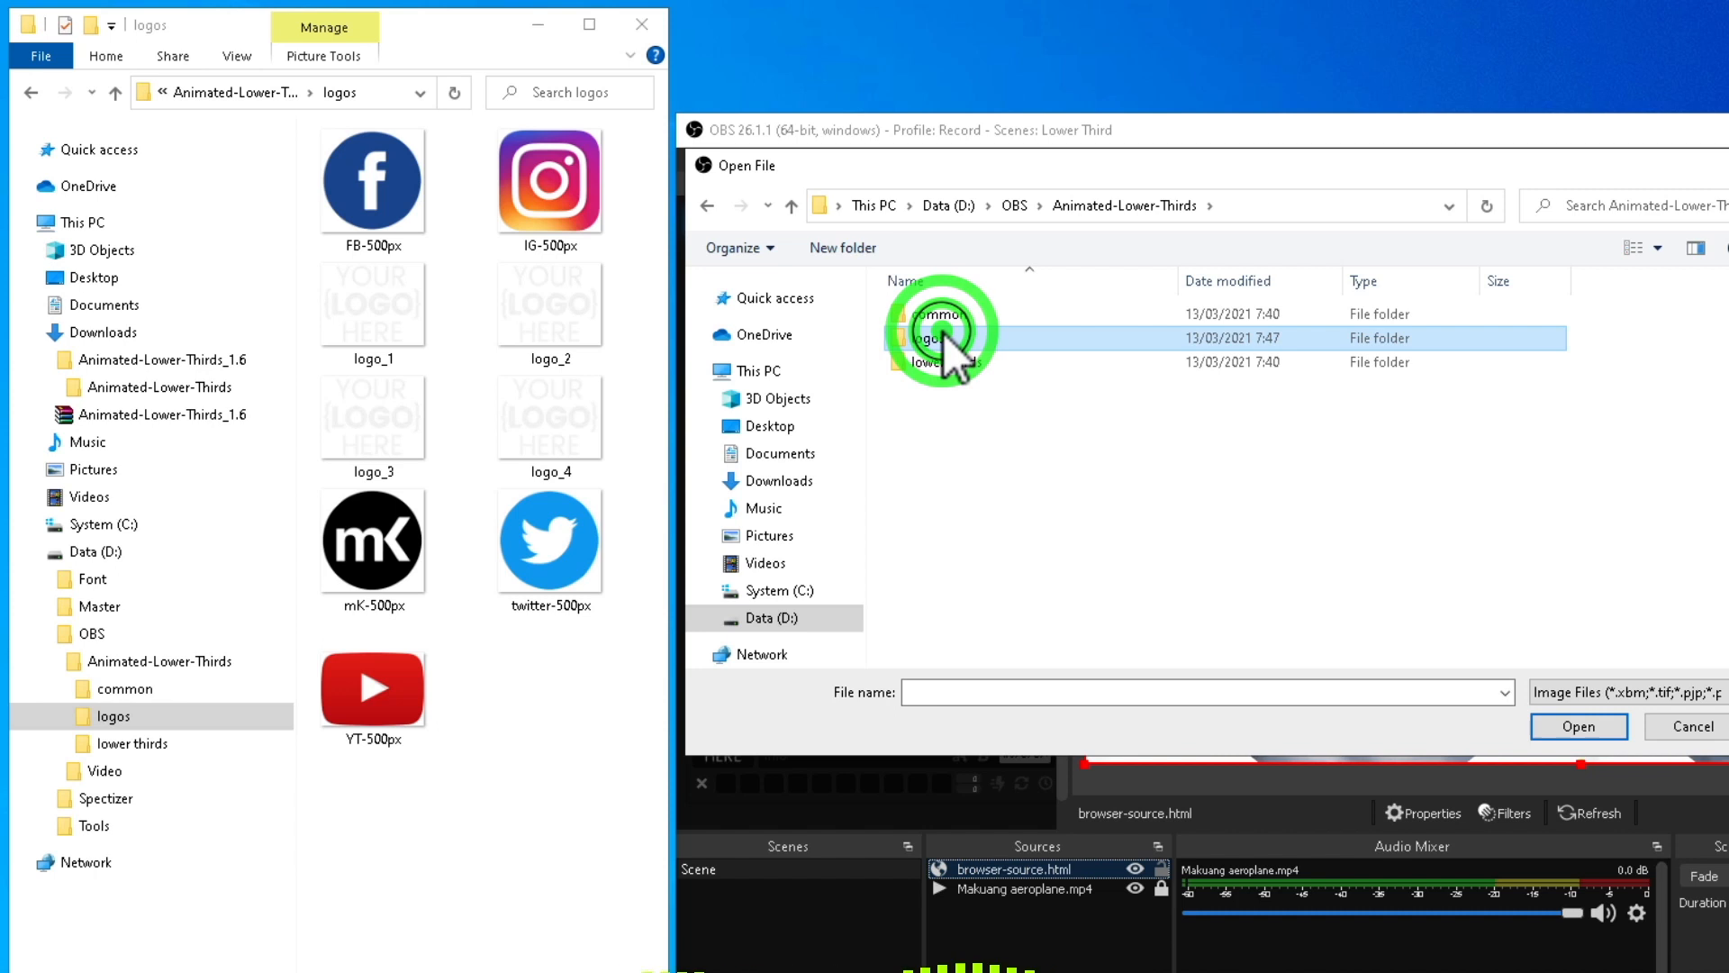
double_click(944, 333)
click(1040, 320)
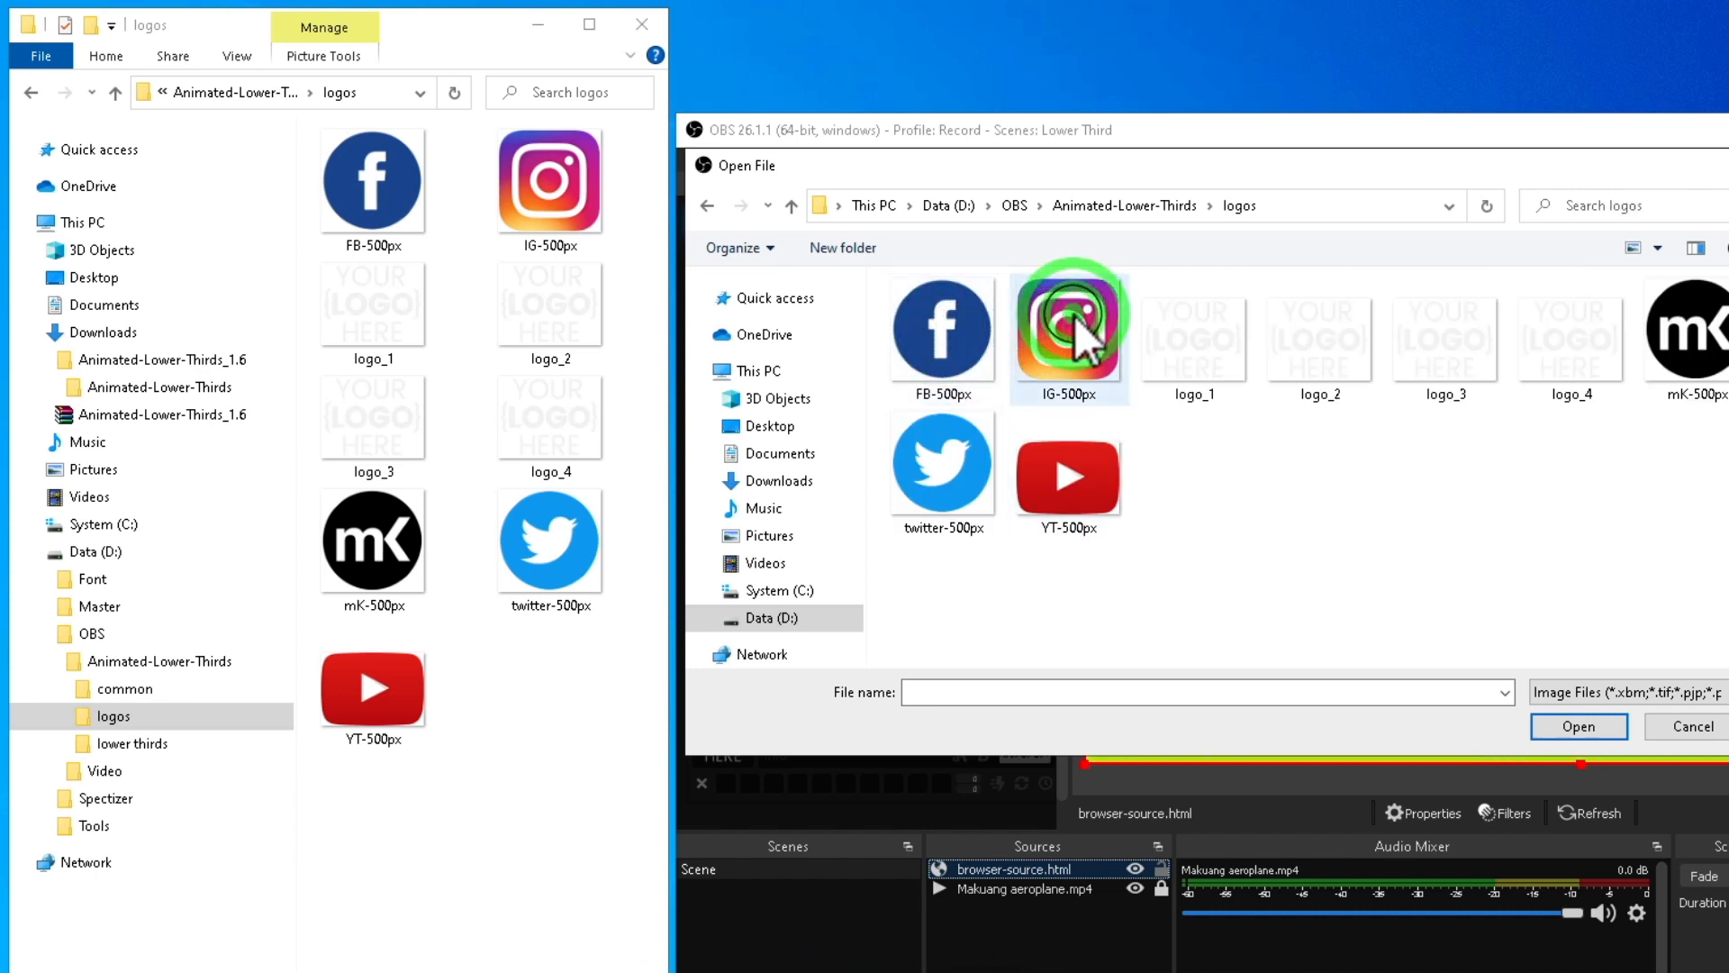
click(1073, 316)
click(1607, 724)
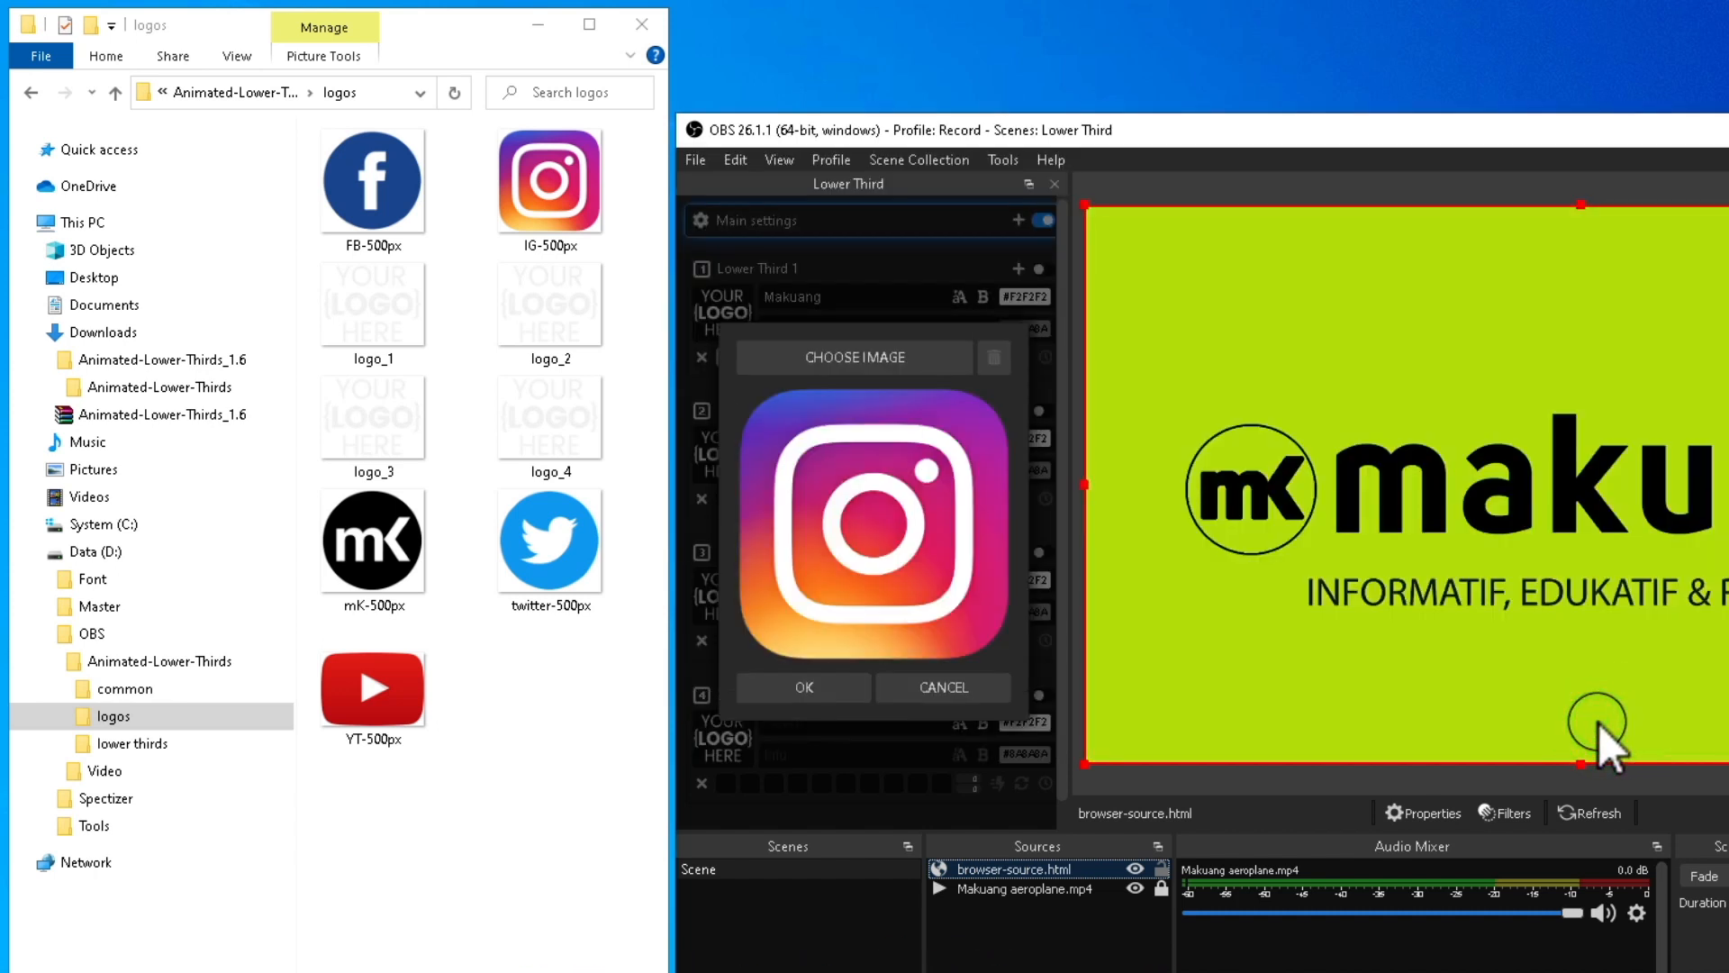
click(806, 688)
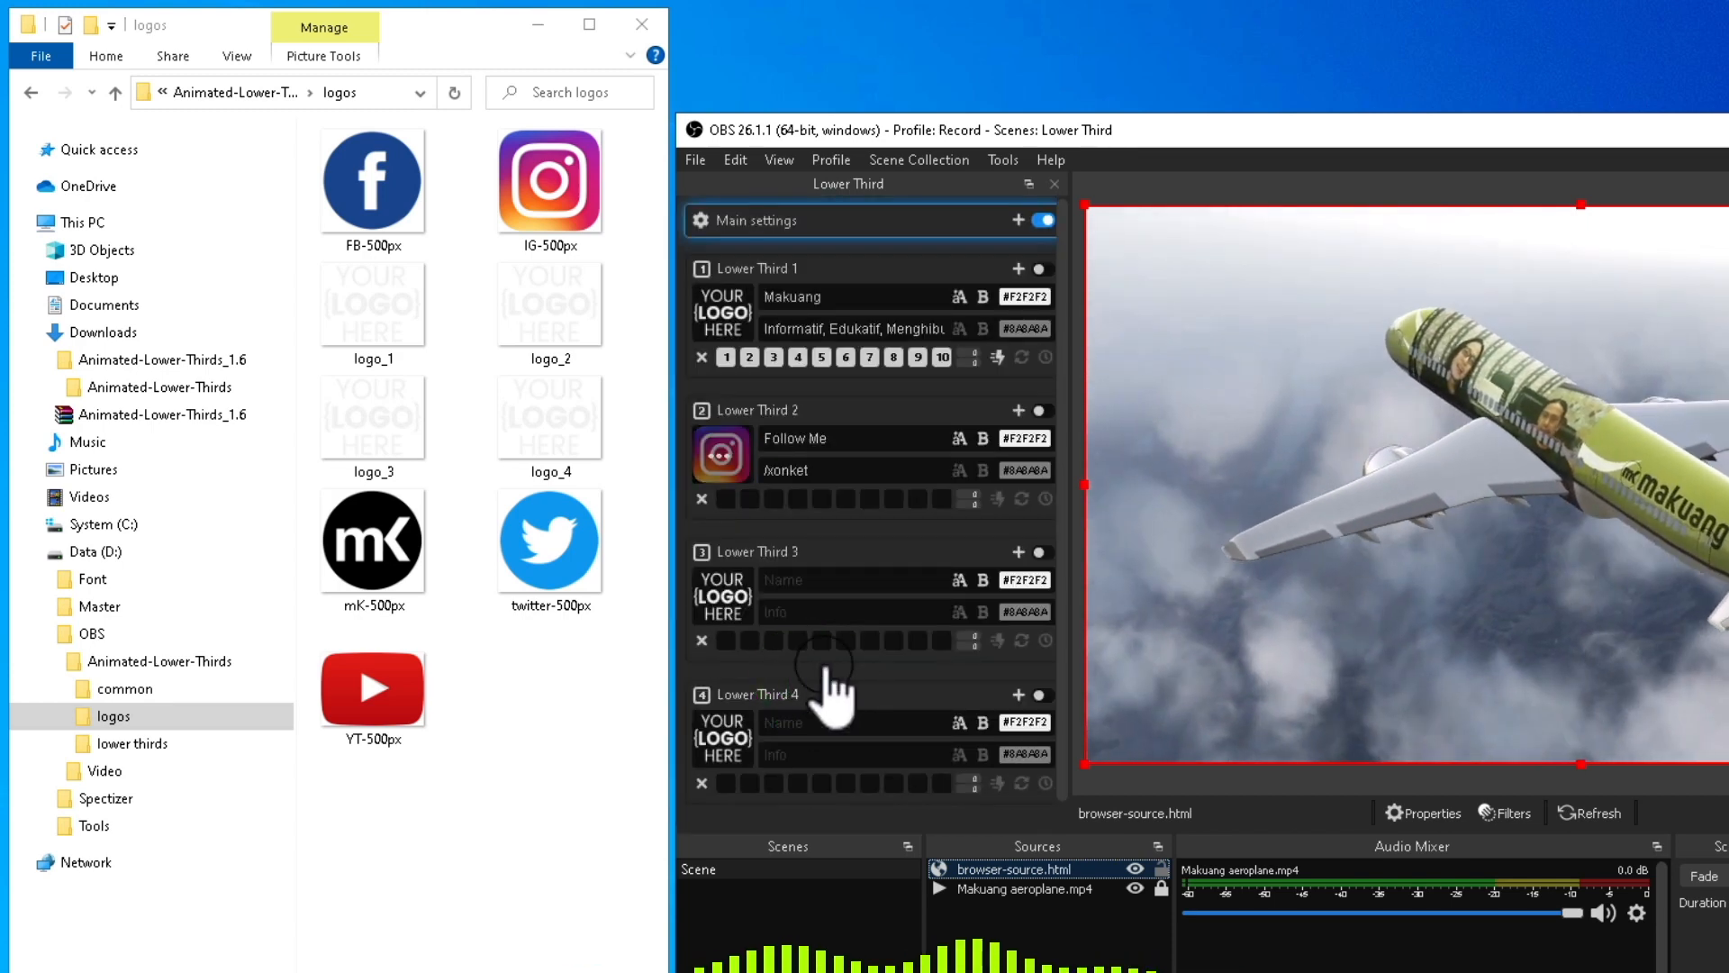
click(1041, 411)
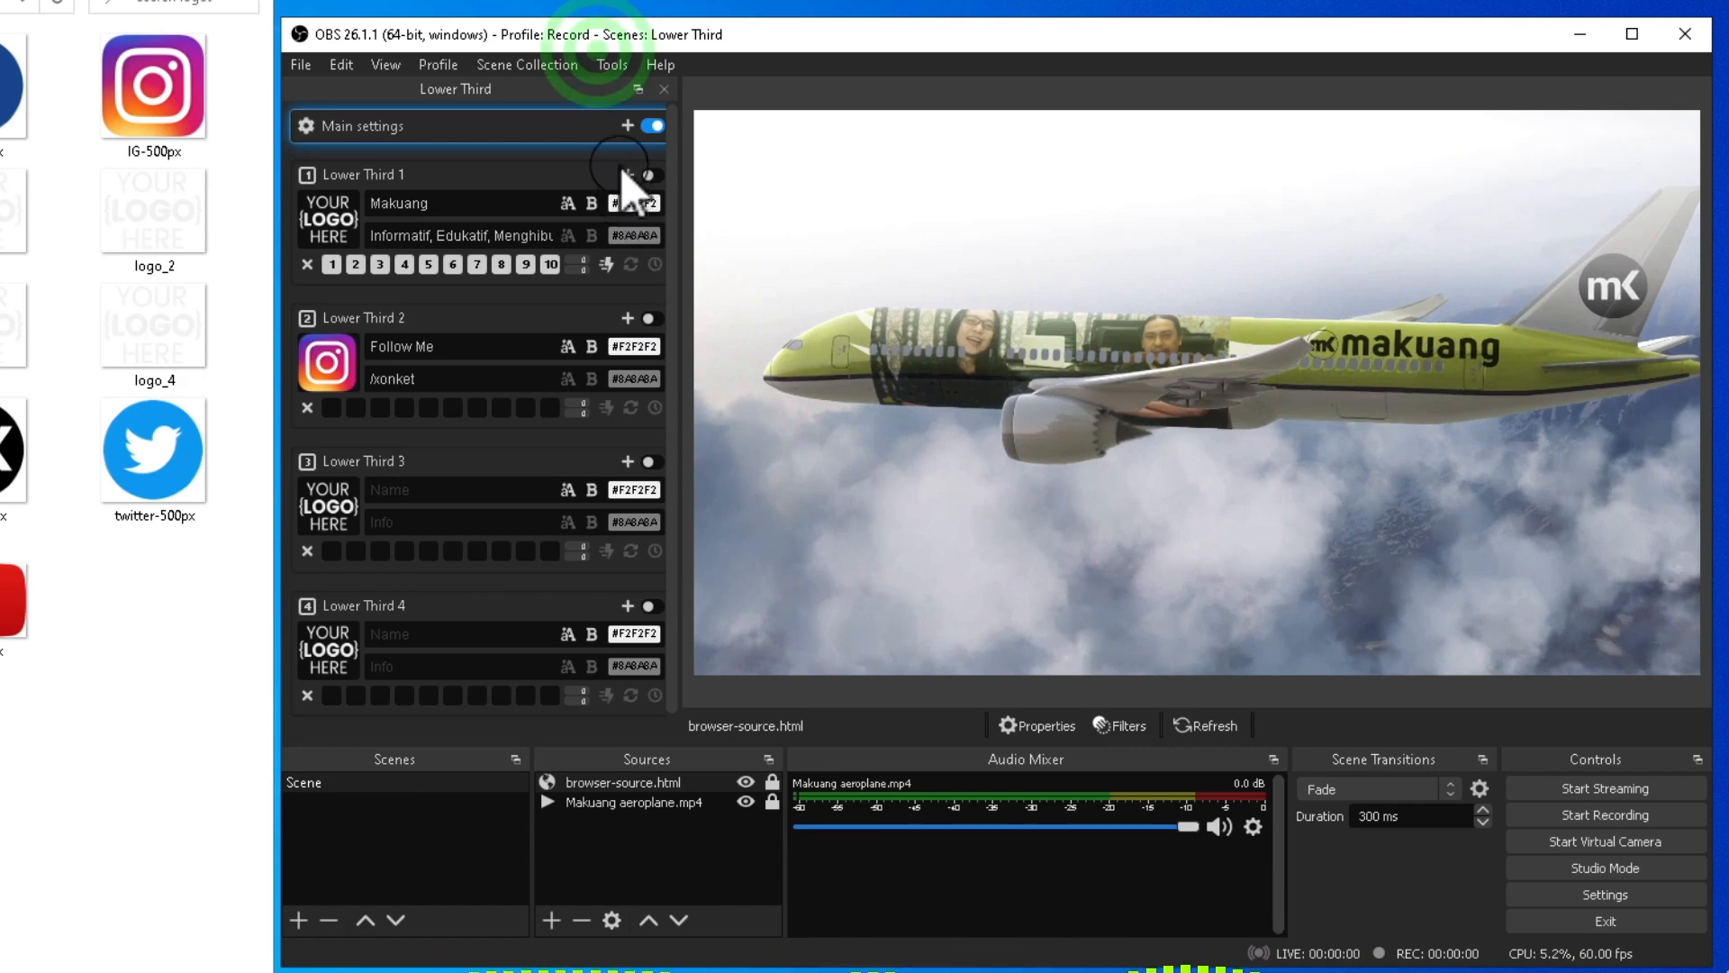
- Load the script lower-thirds_hotkeys.lua from D:/OBS/Animated-Lower-Thirds/lower thirds and close the Scripts window
click(598, 55)
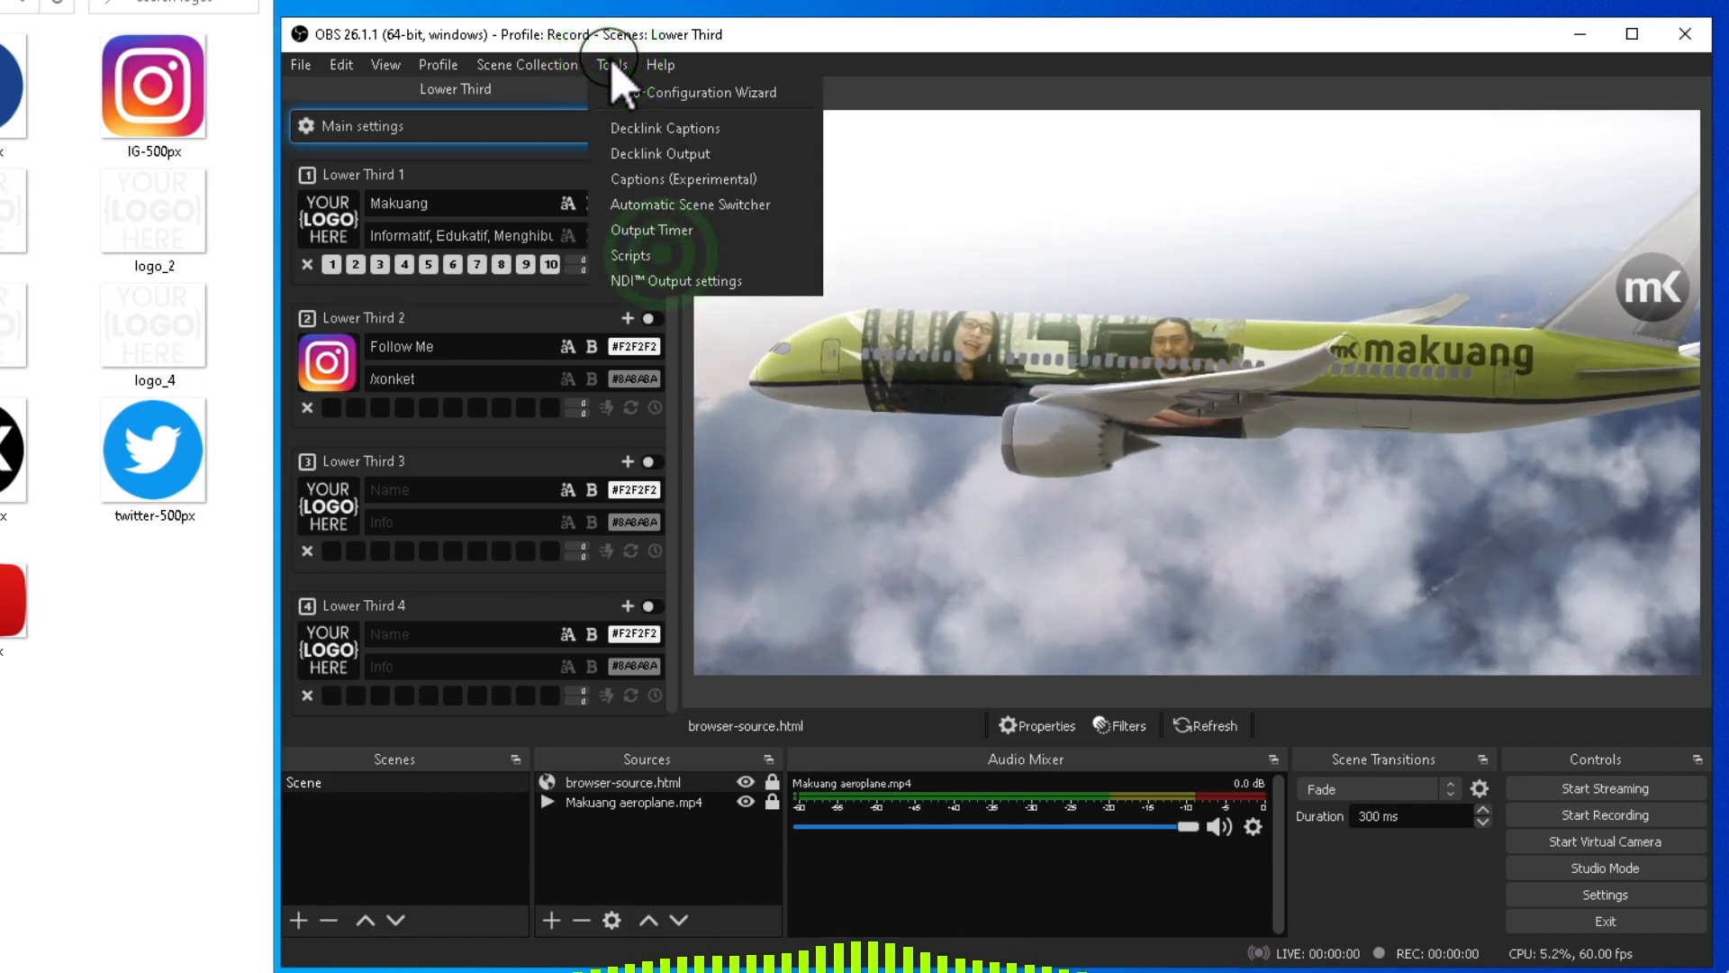
click(663, 256)
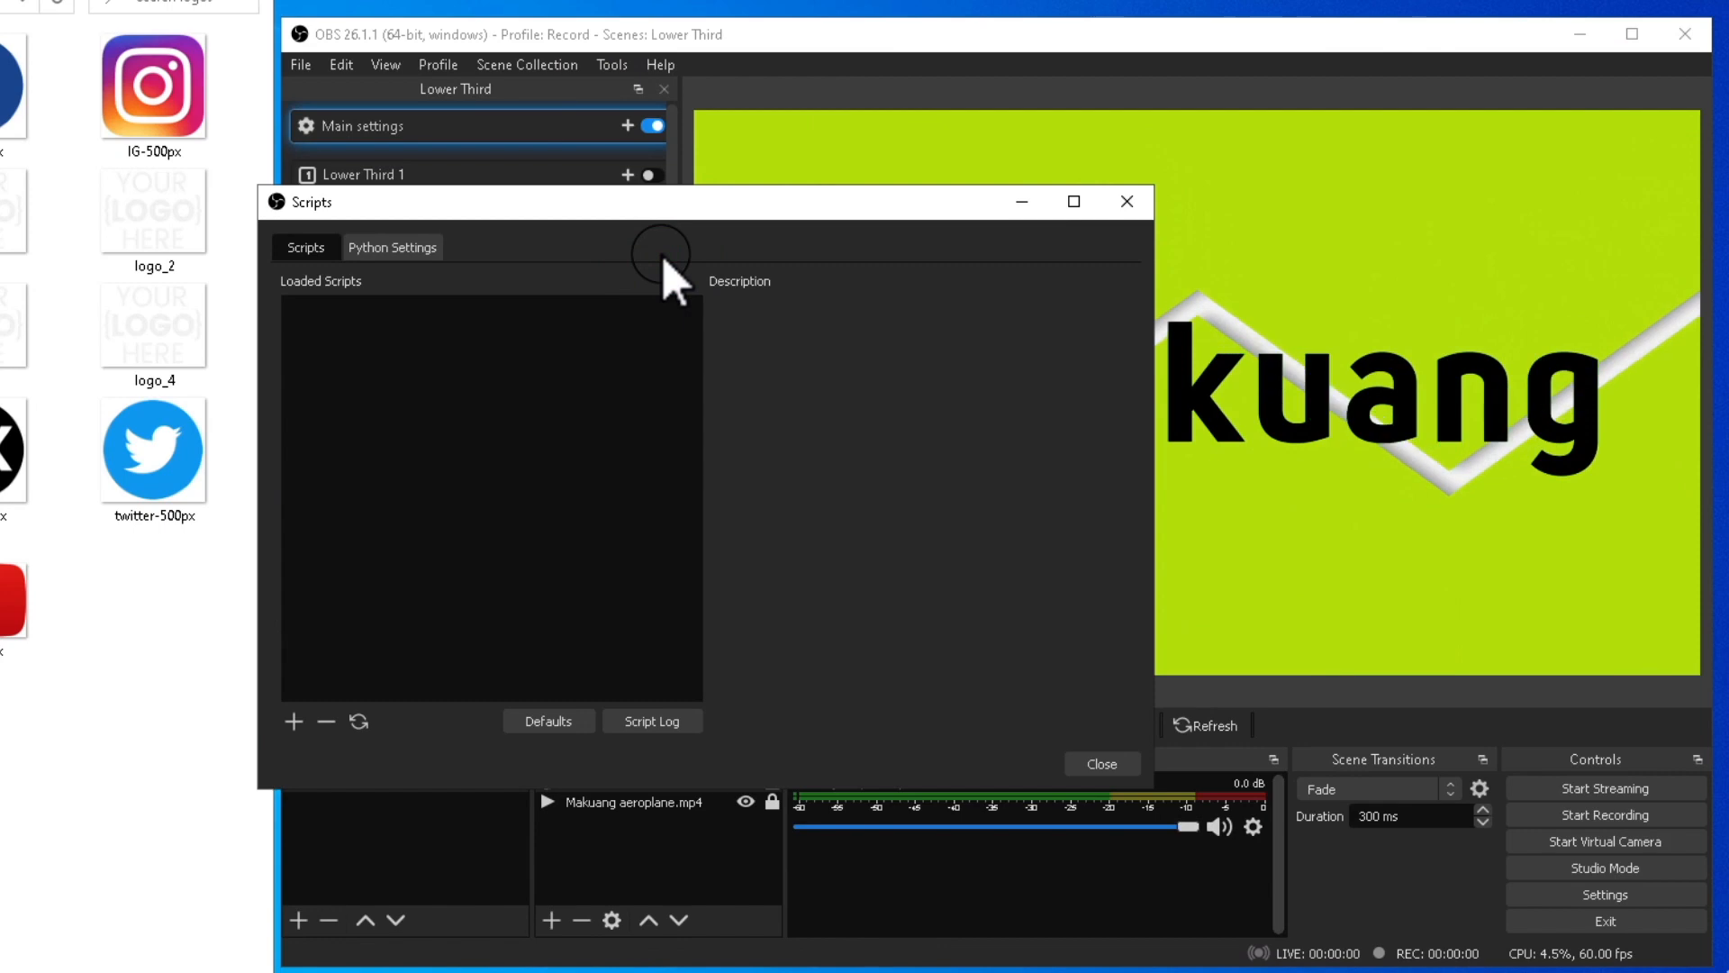
click(290, 720)
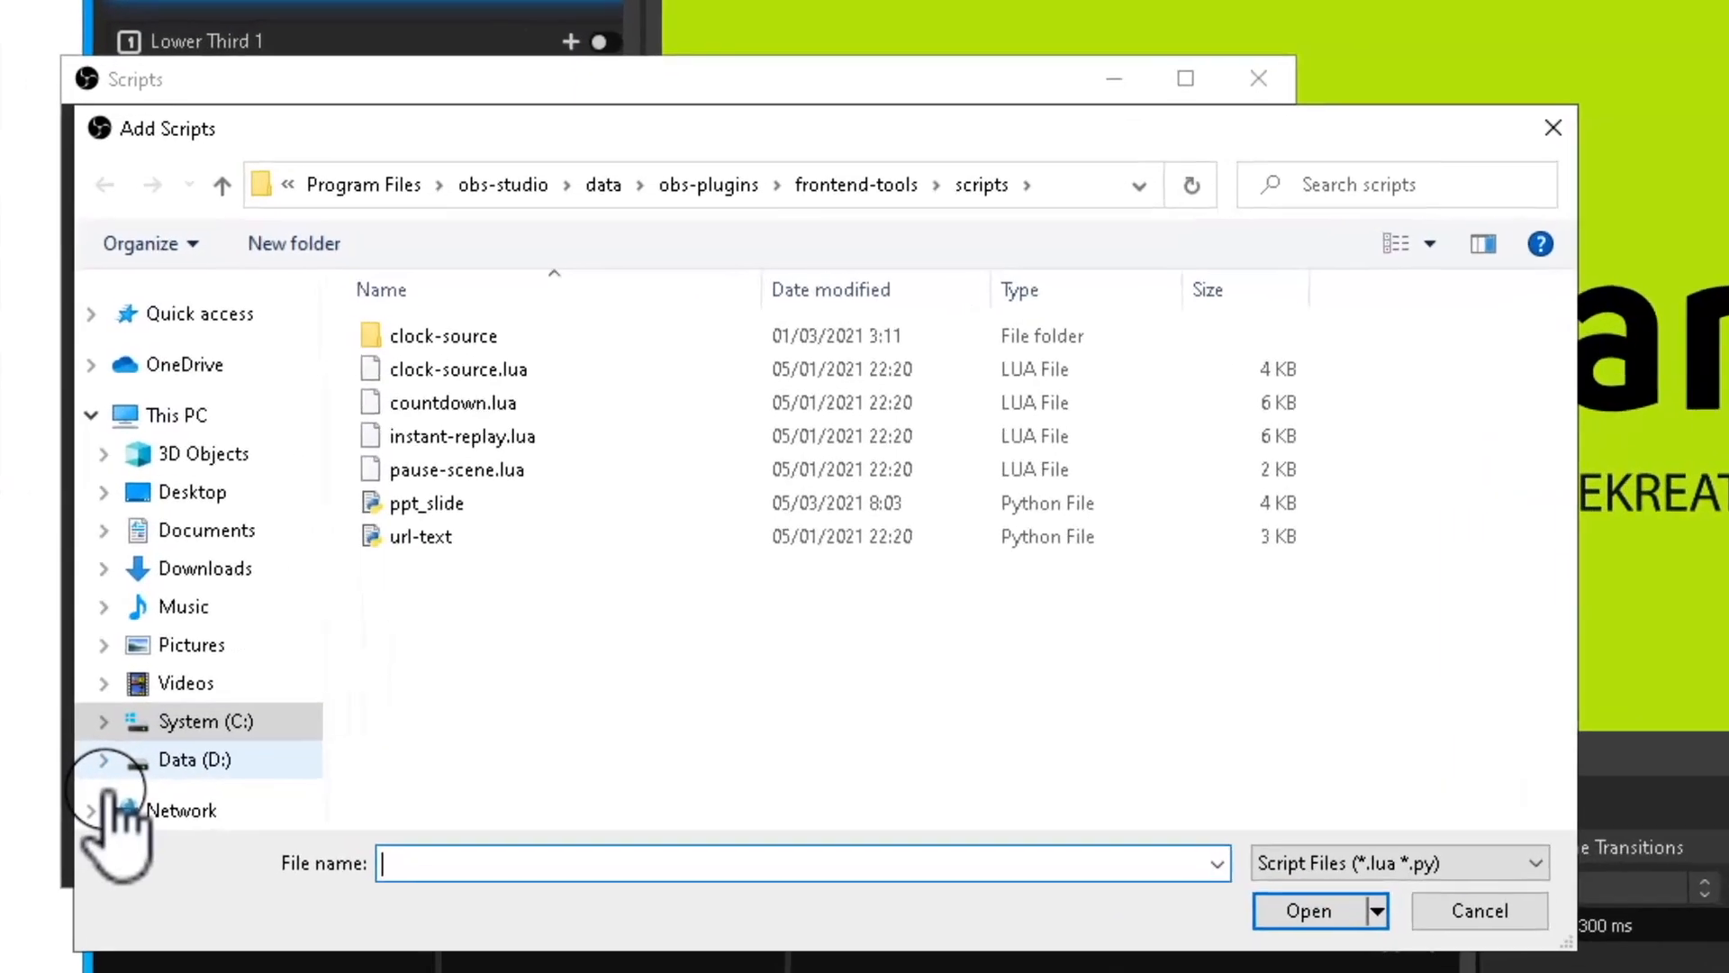
click(326, 706)
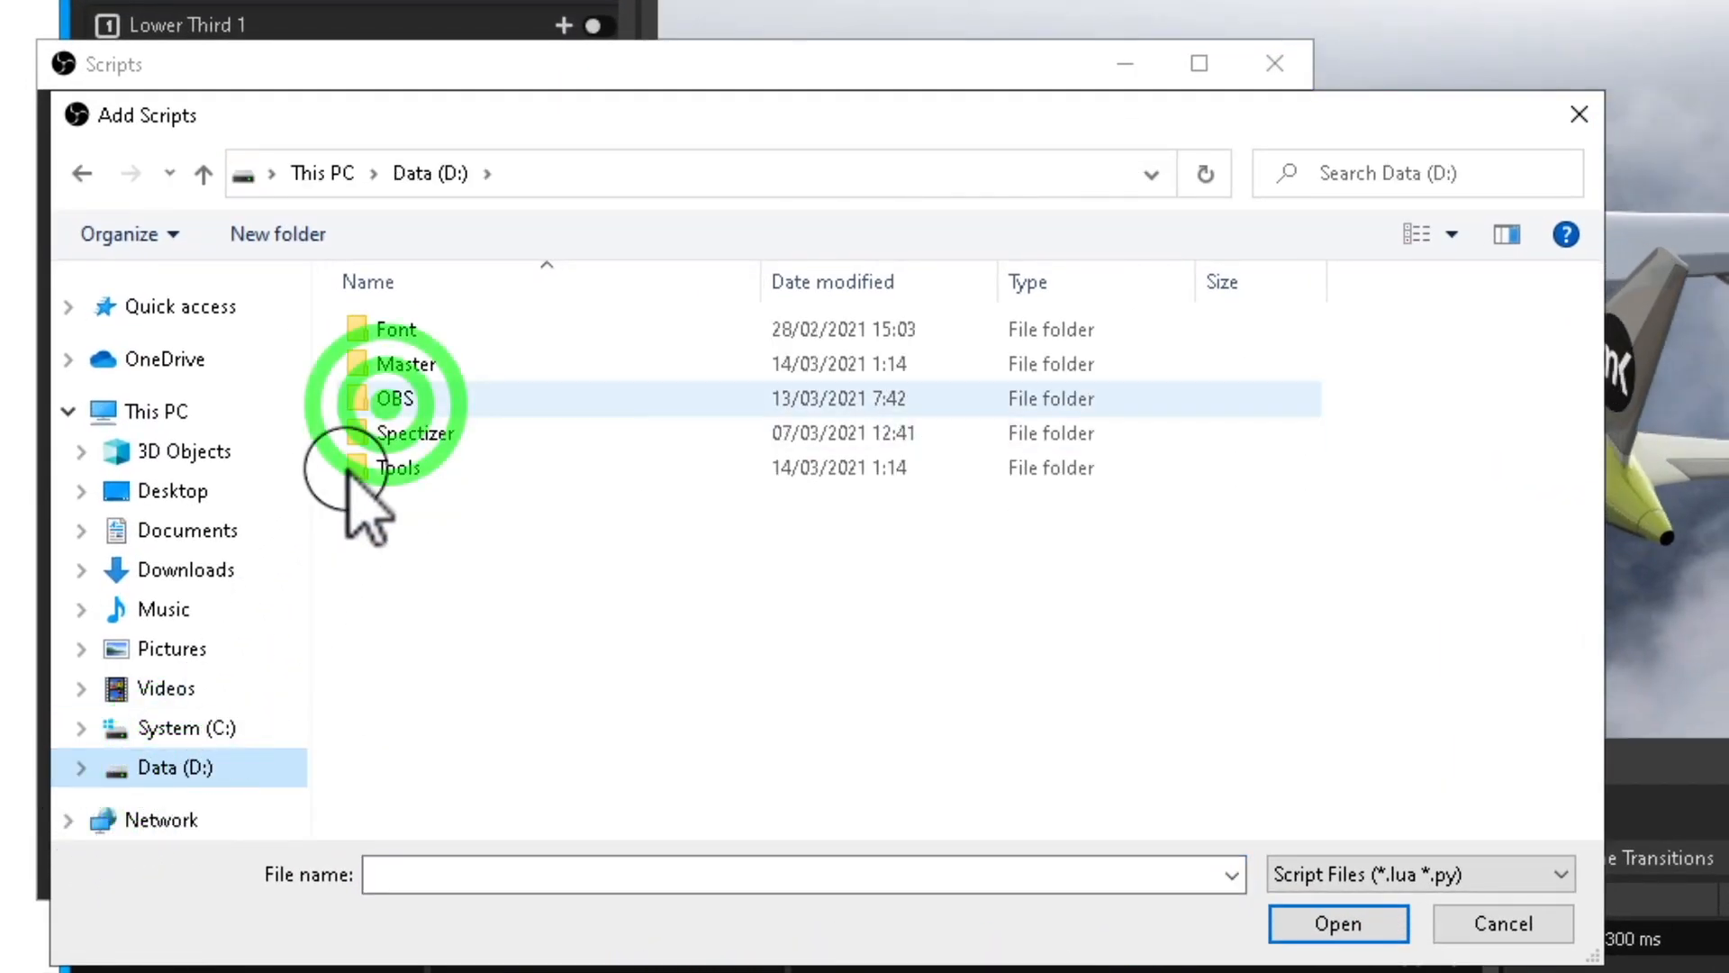
double_click(386, 390)
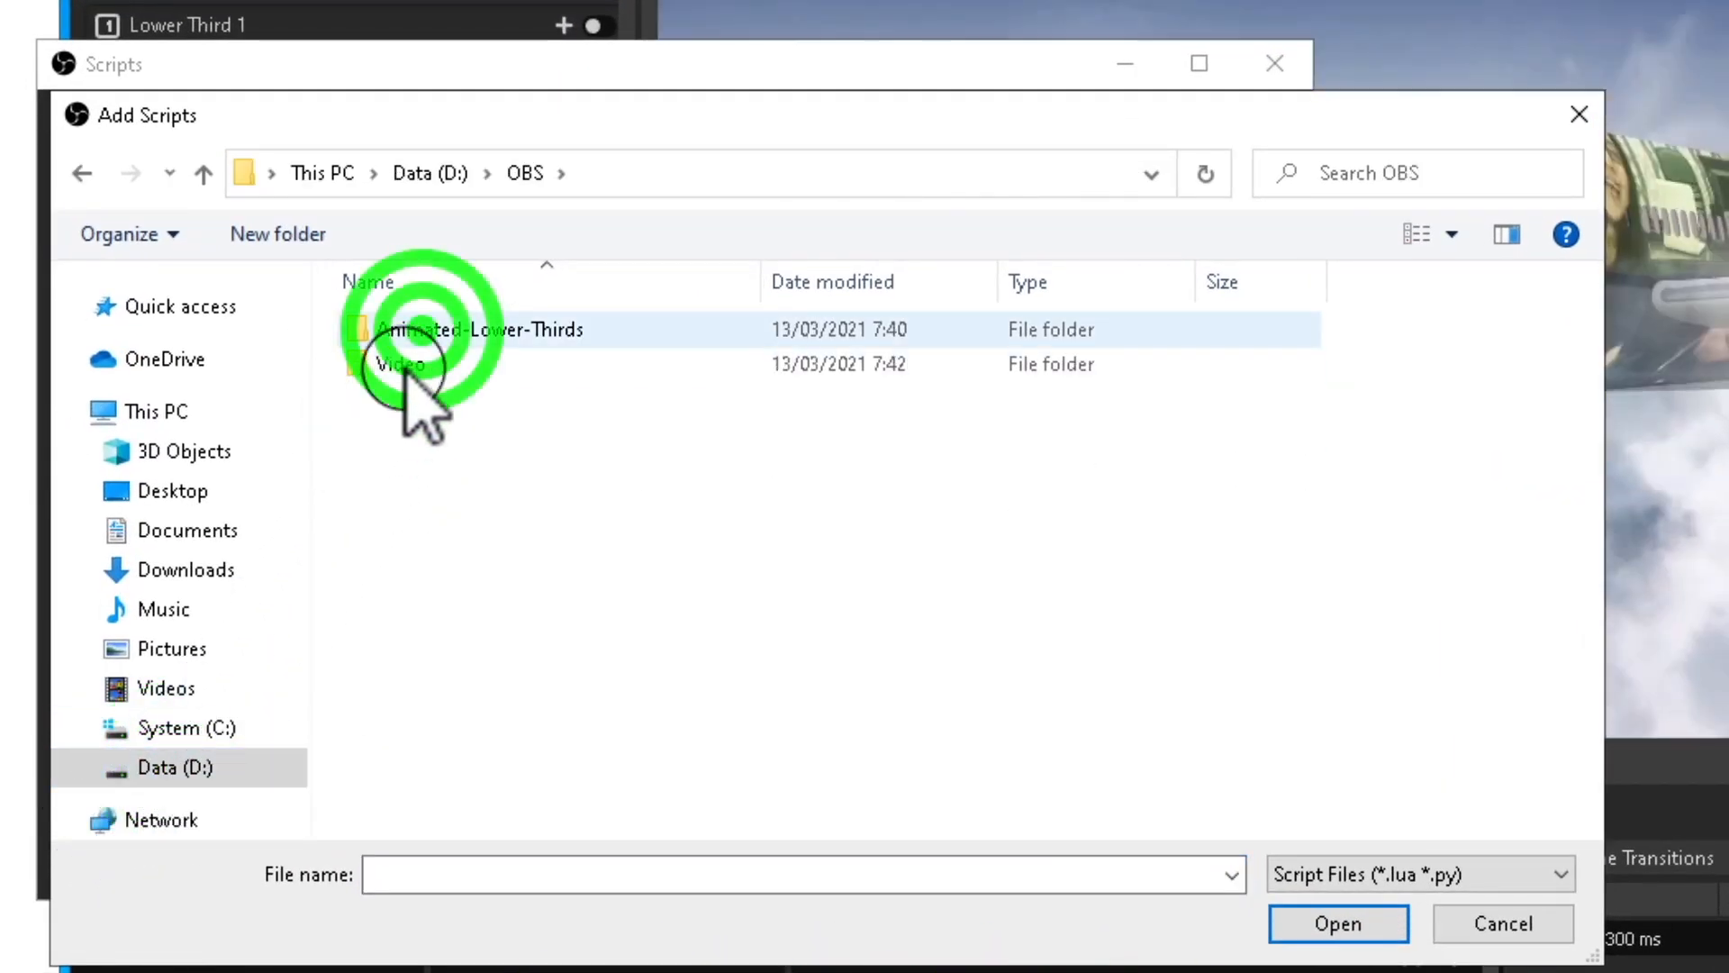
double_click(416, 329)
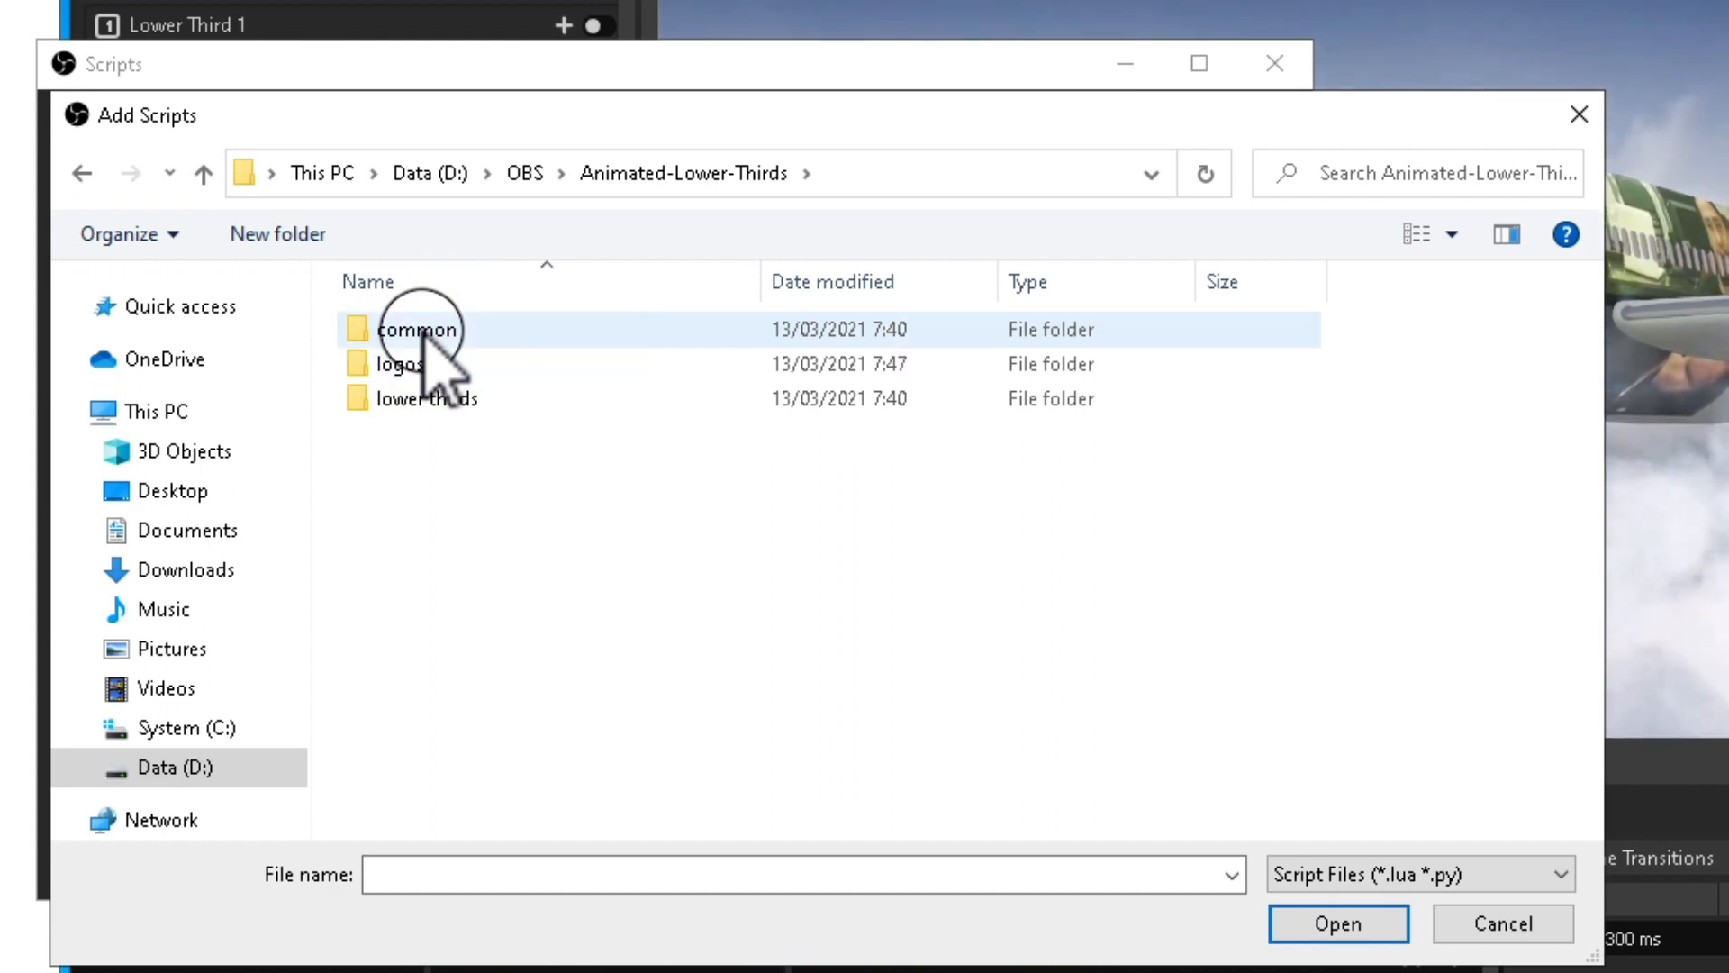
double_click(469, 398)
click(518, 331)
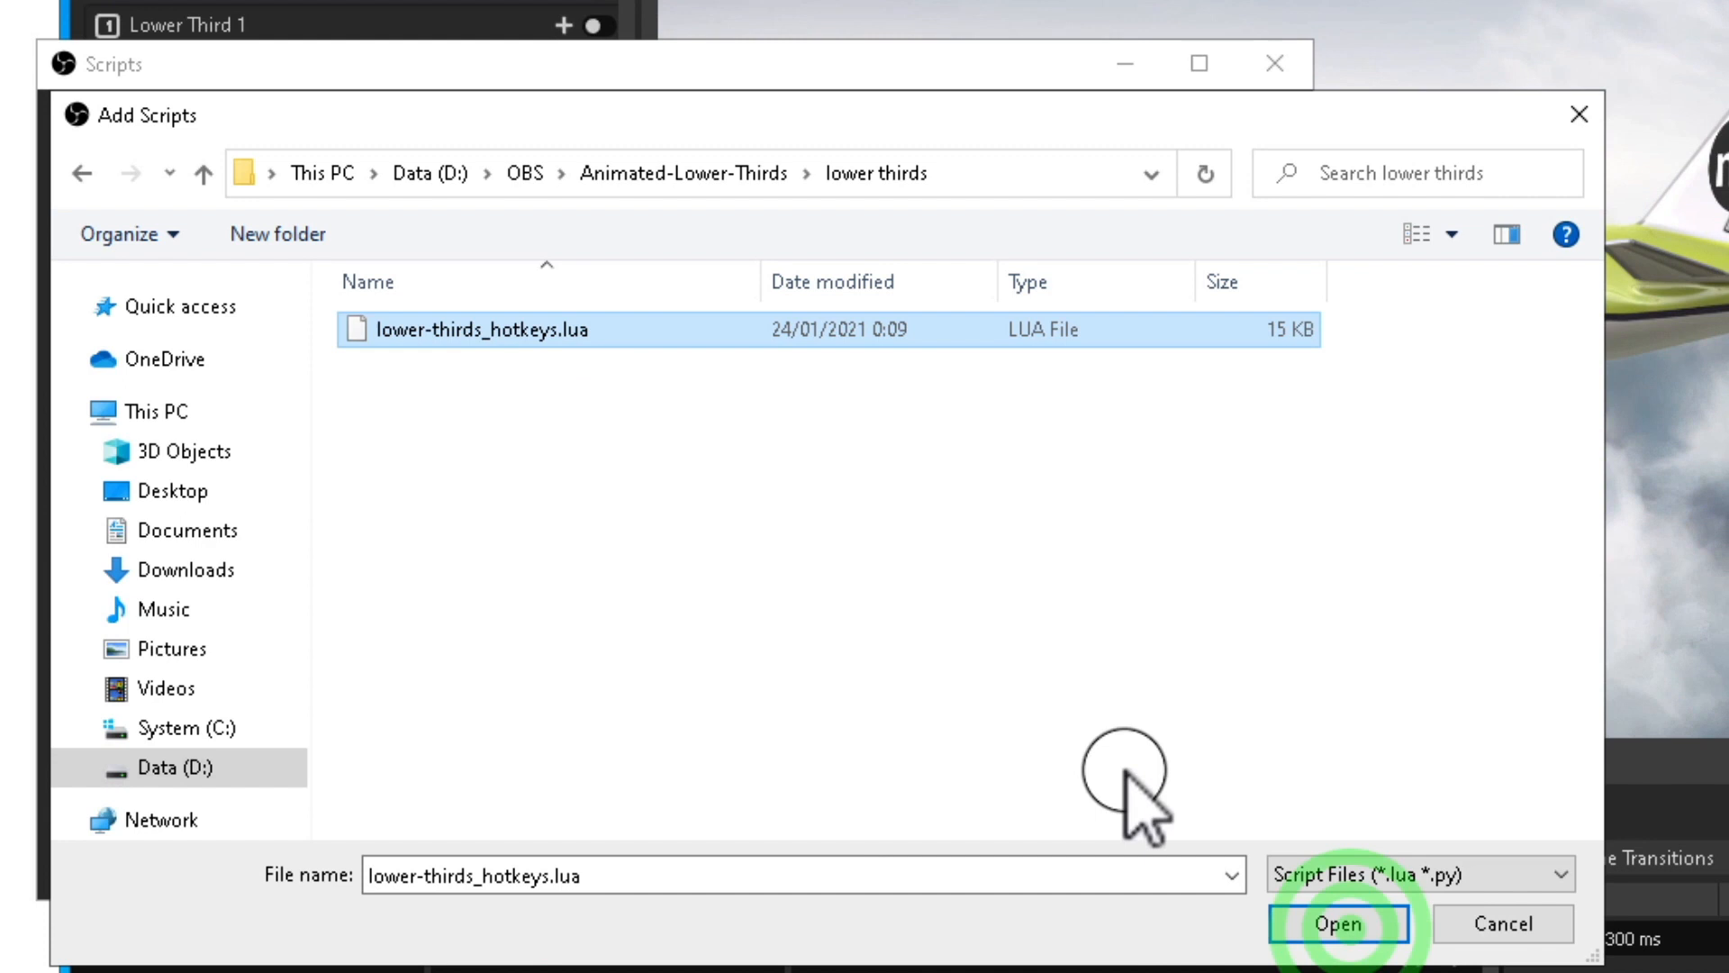
click(1336, 923)
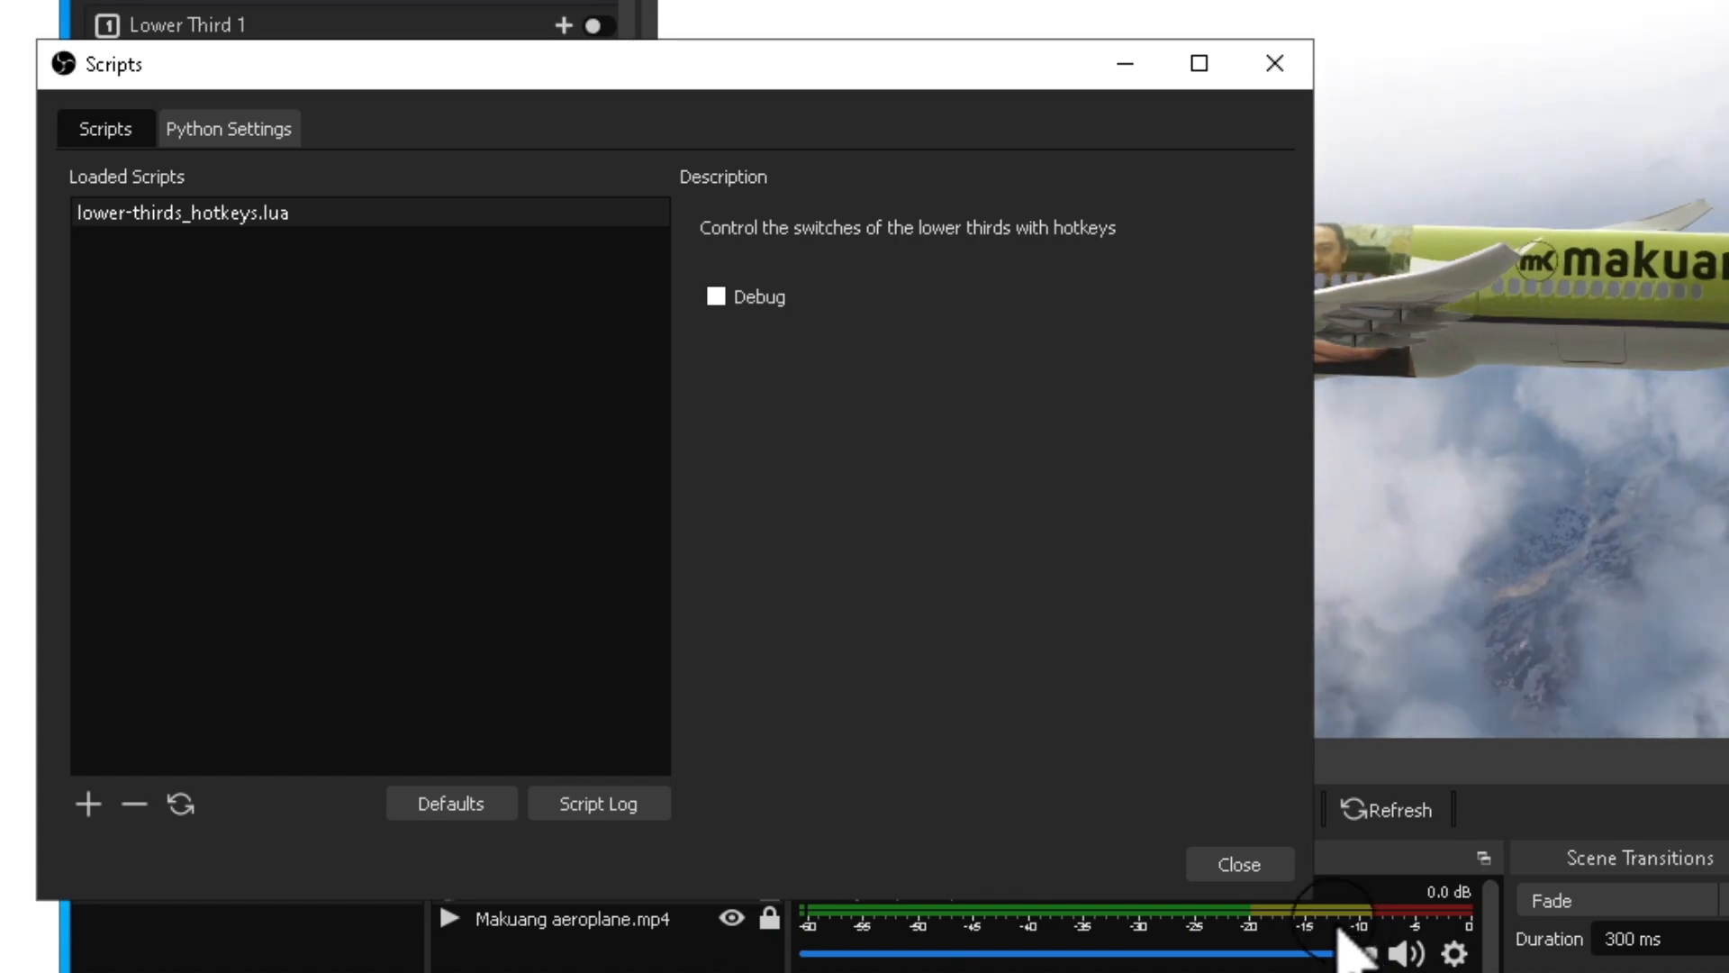
click(1234, 865)
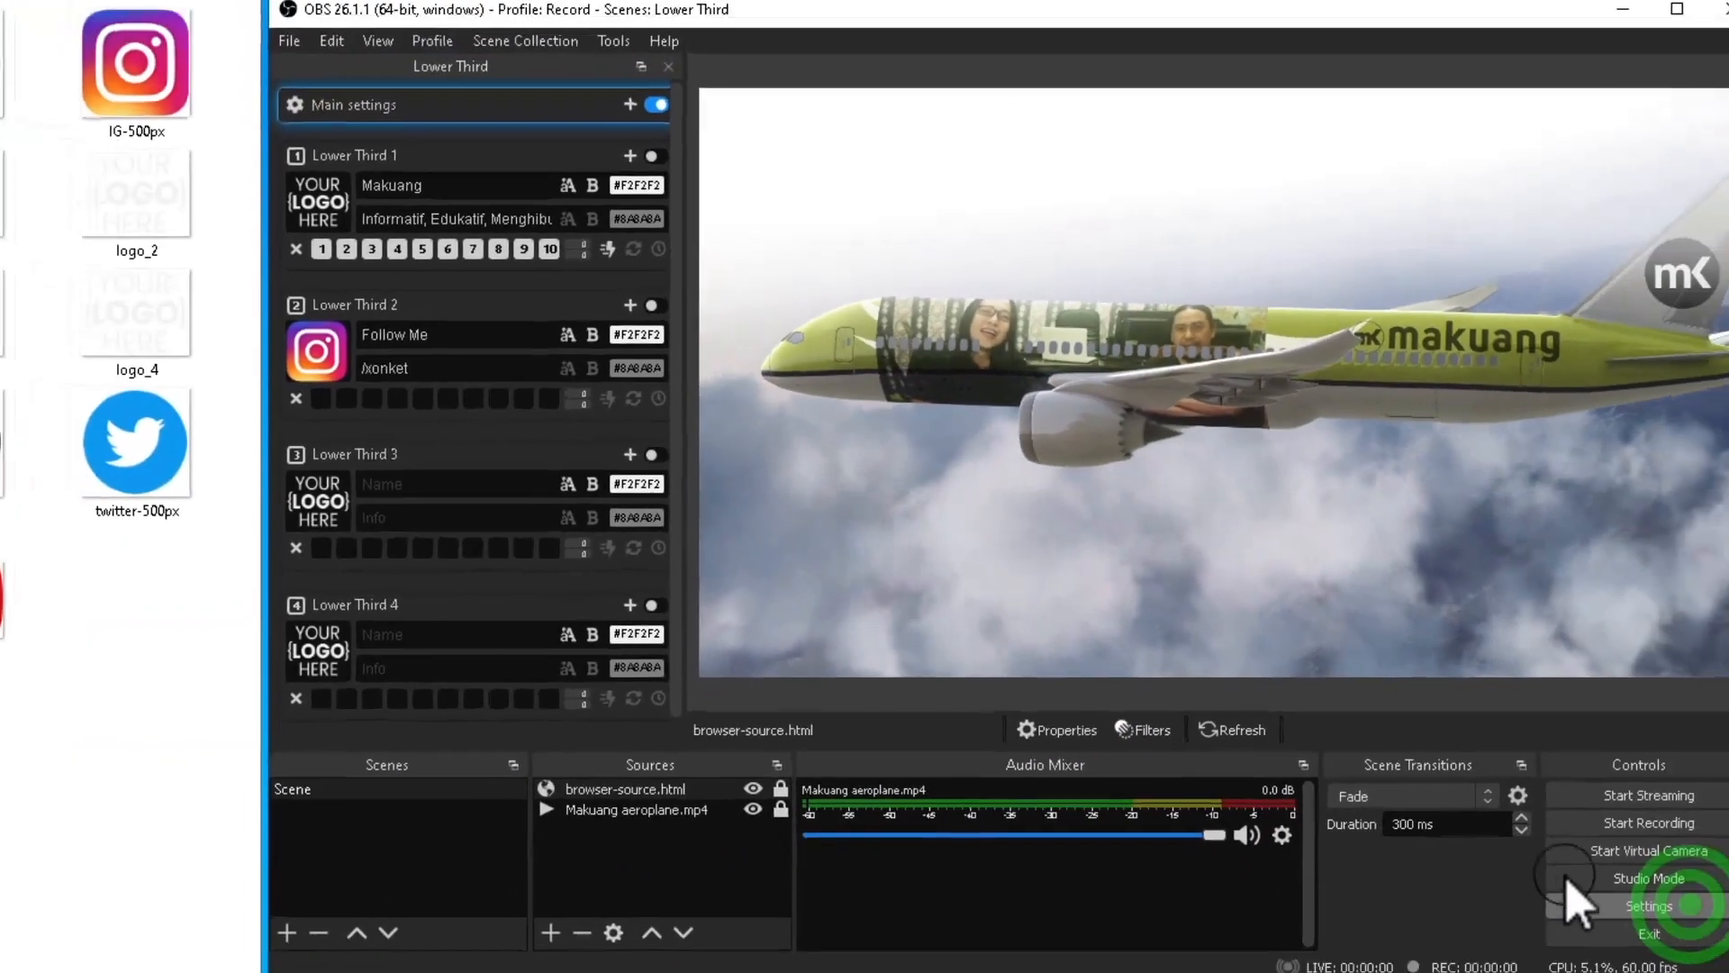
- Assign the hotkeys Shift + 1 to Lower Third Switch #1 and Shift + 2 to Switch #2, then toggle Lower Third 1 on with its hotkey
click(1652, 888)
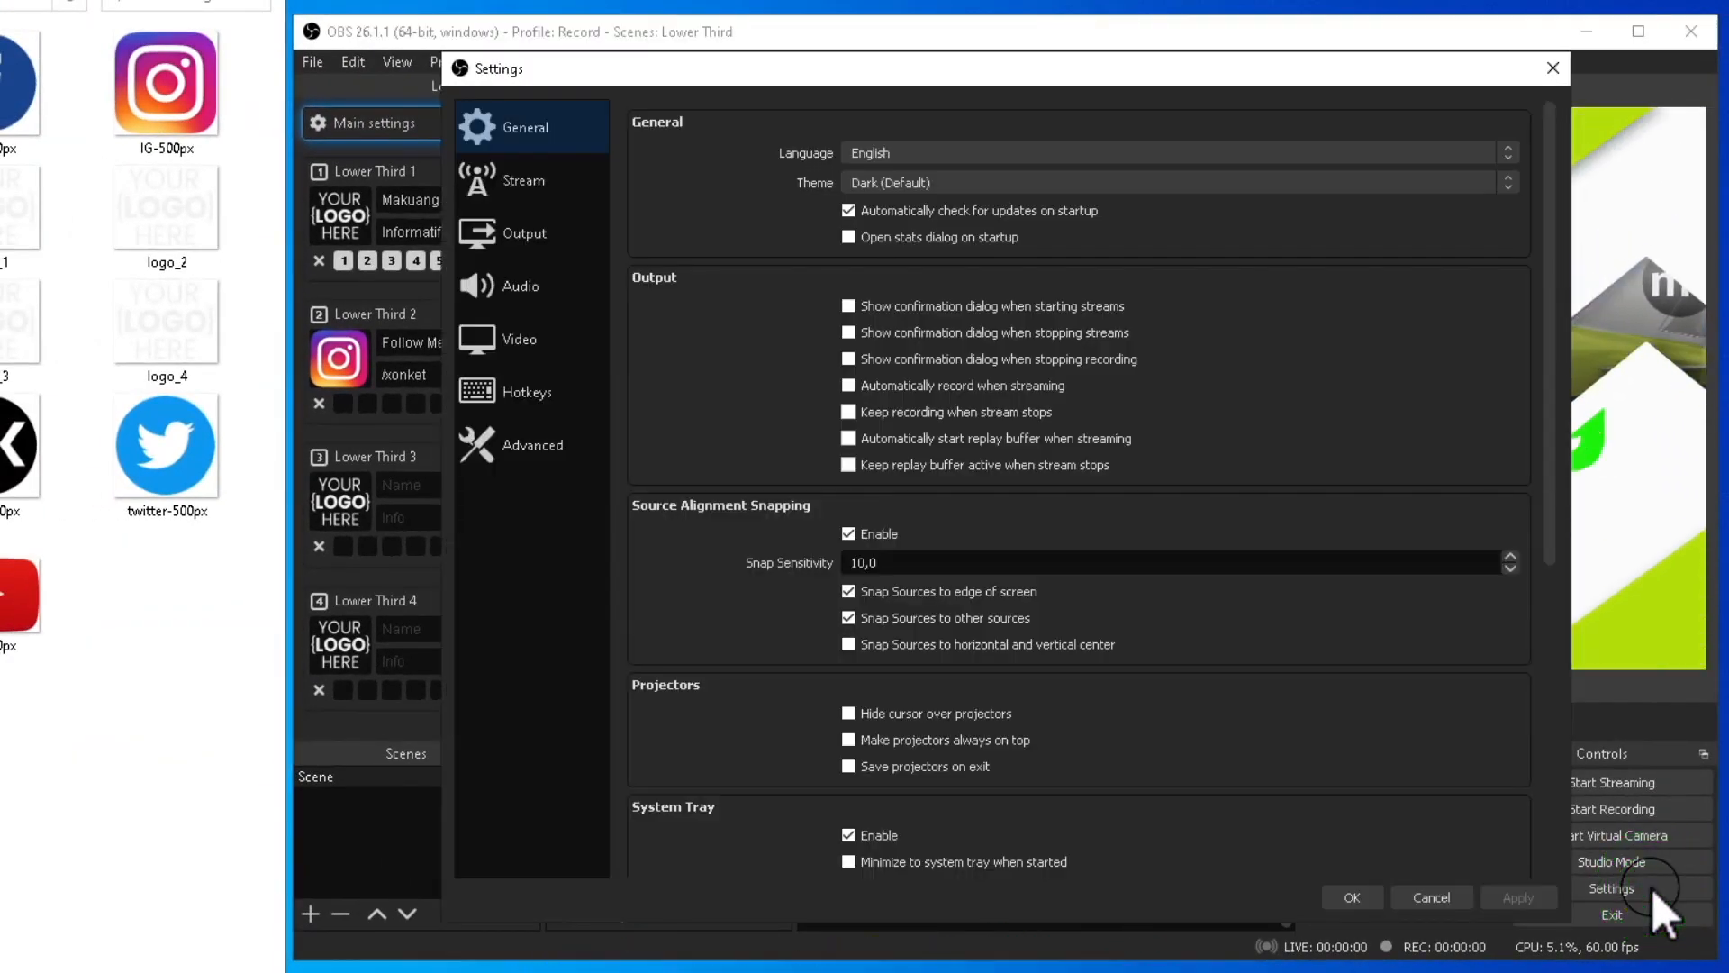
click(521, 395)
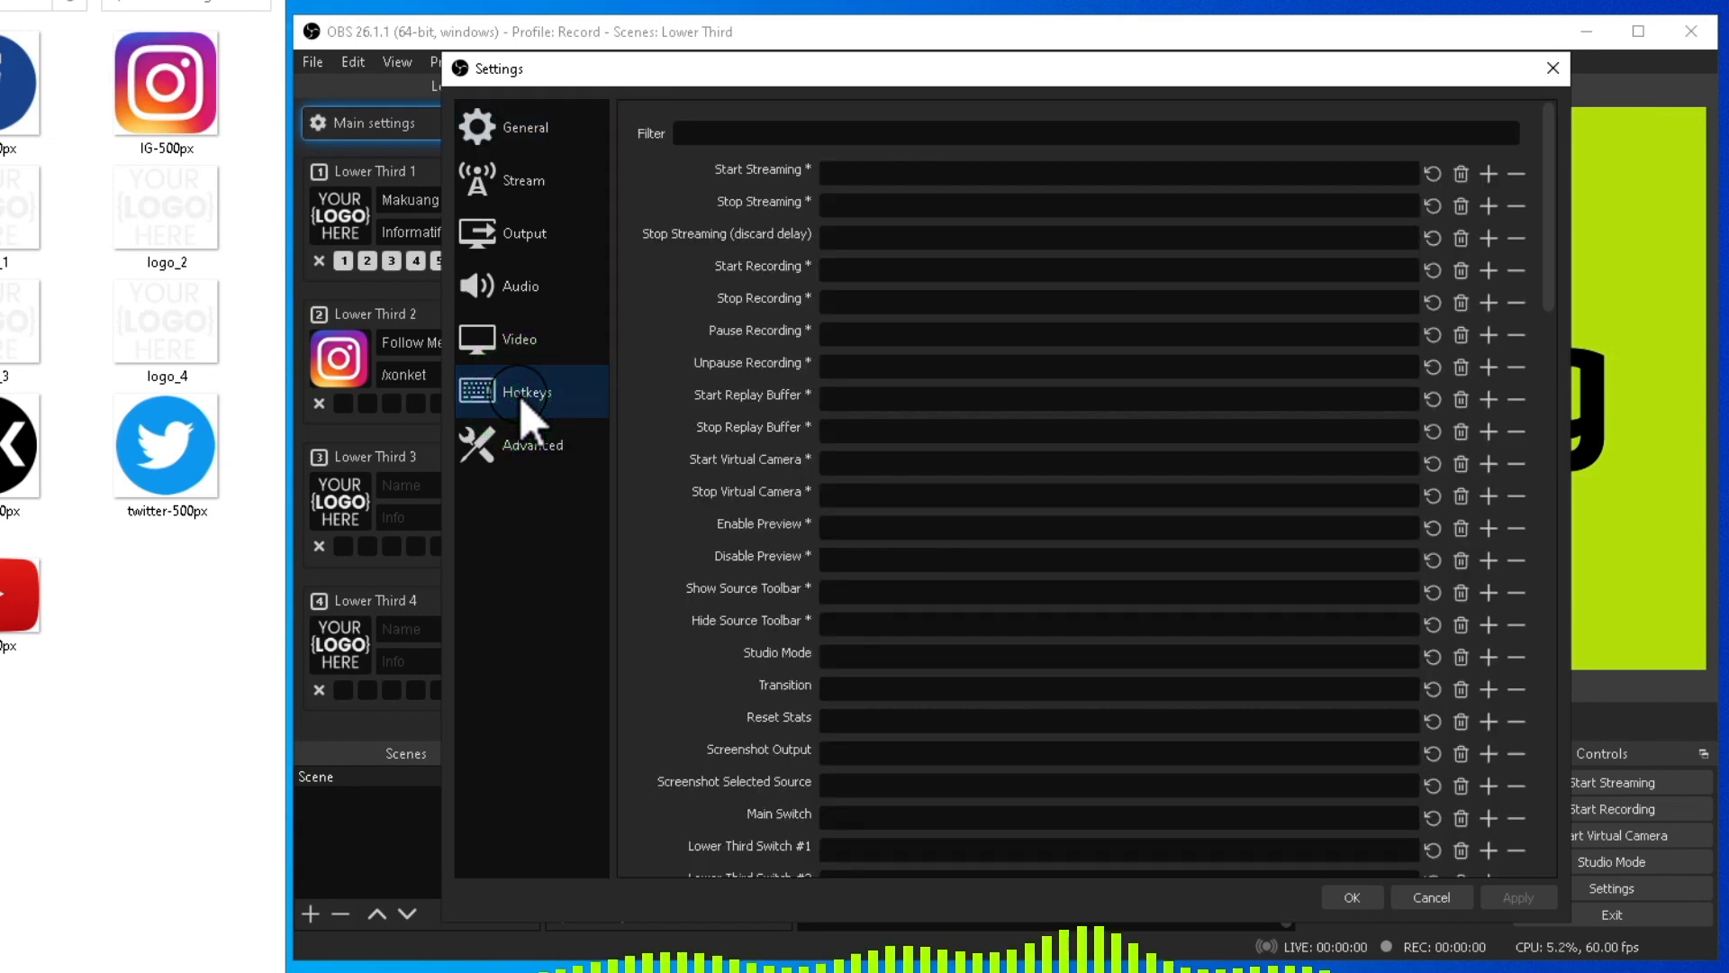
scroll(520, 398, down, 7)
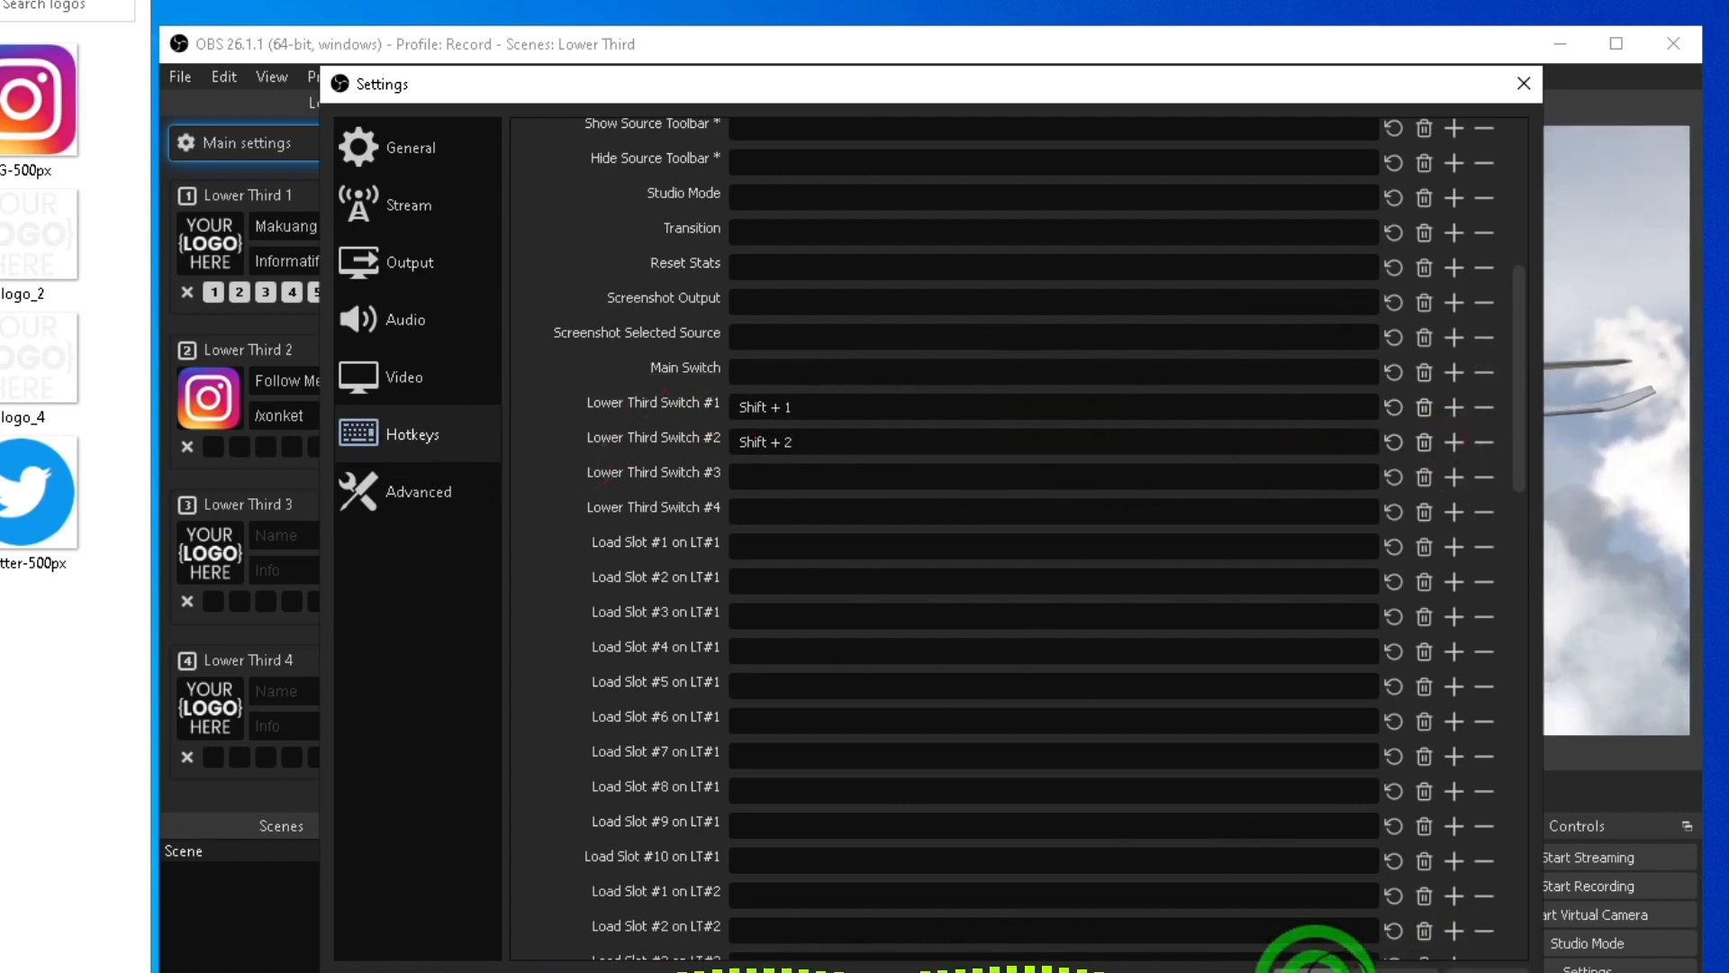
click(1315, 972)
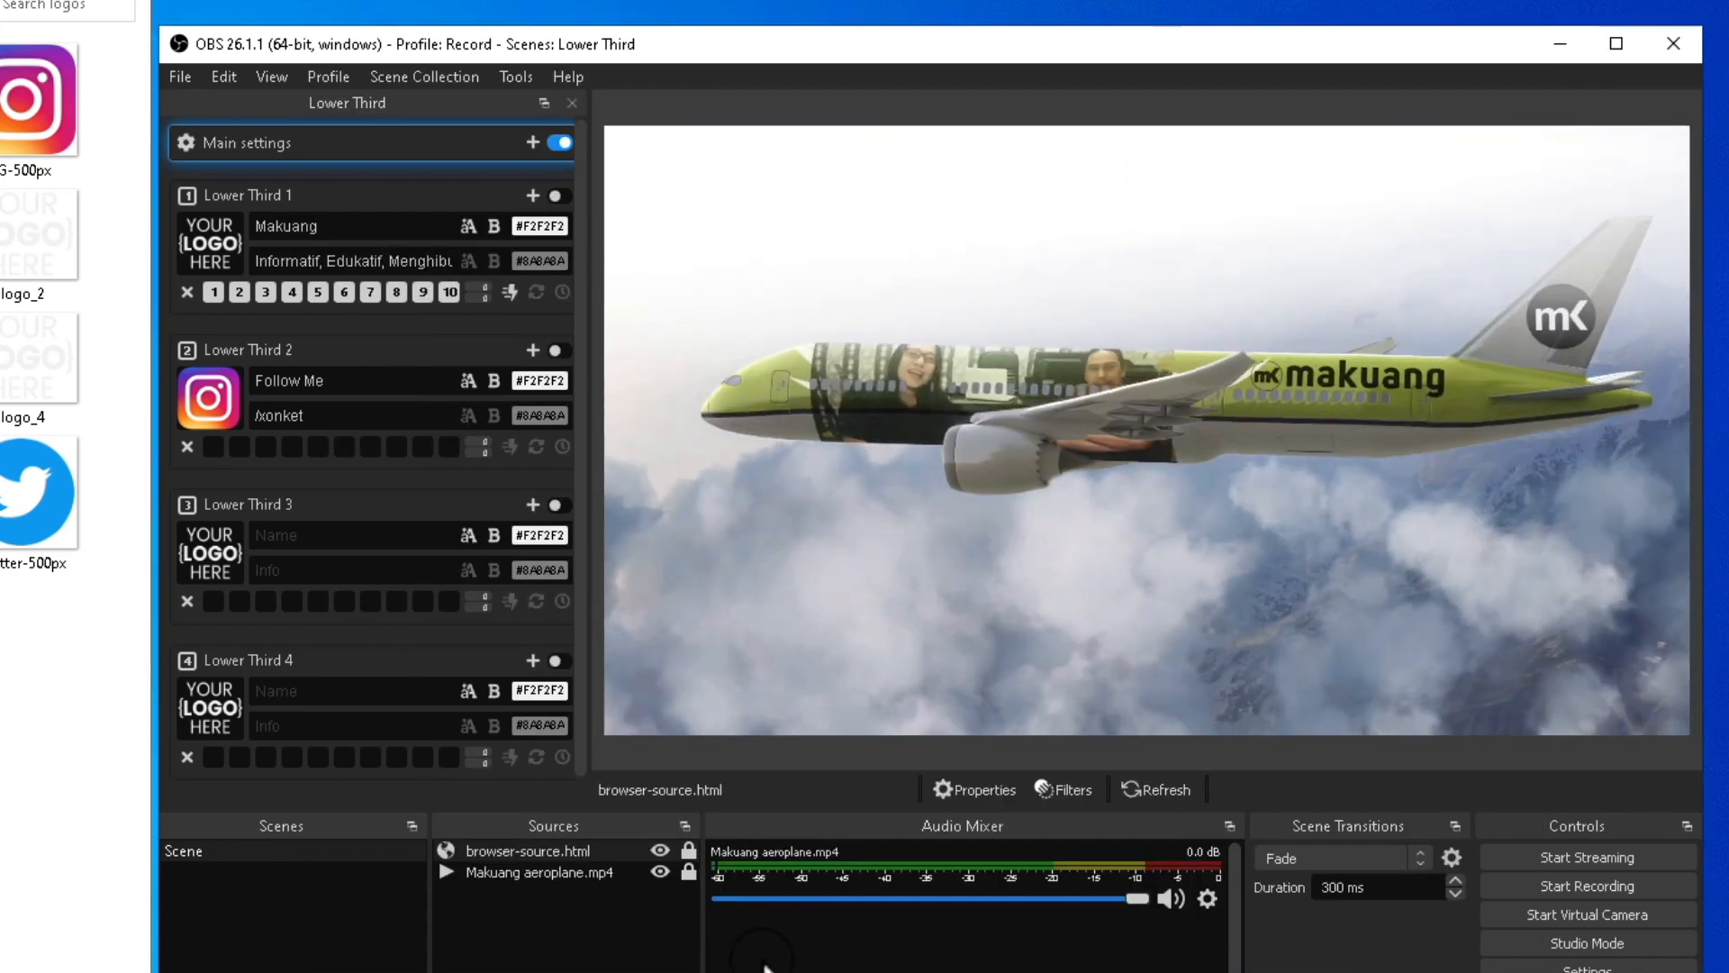
key(shift+1)
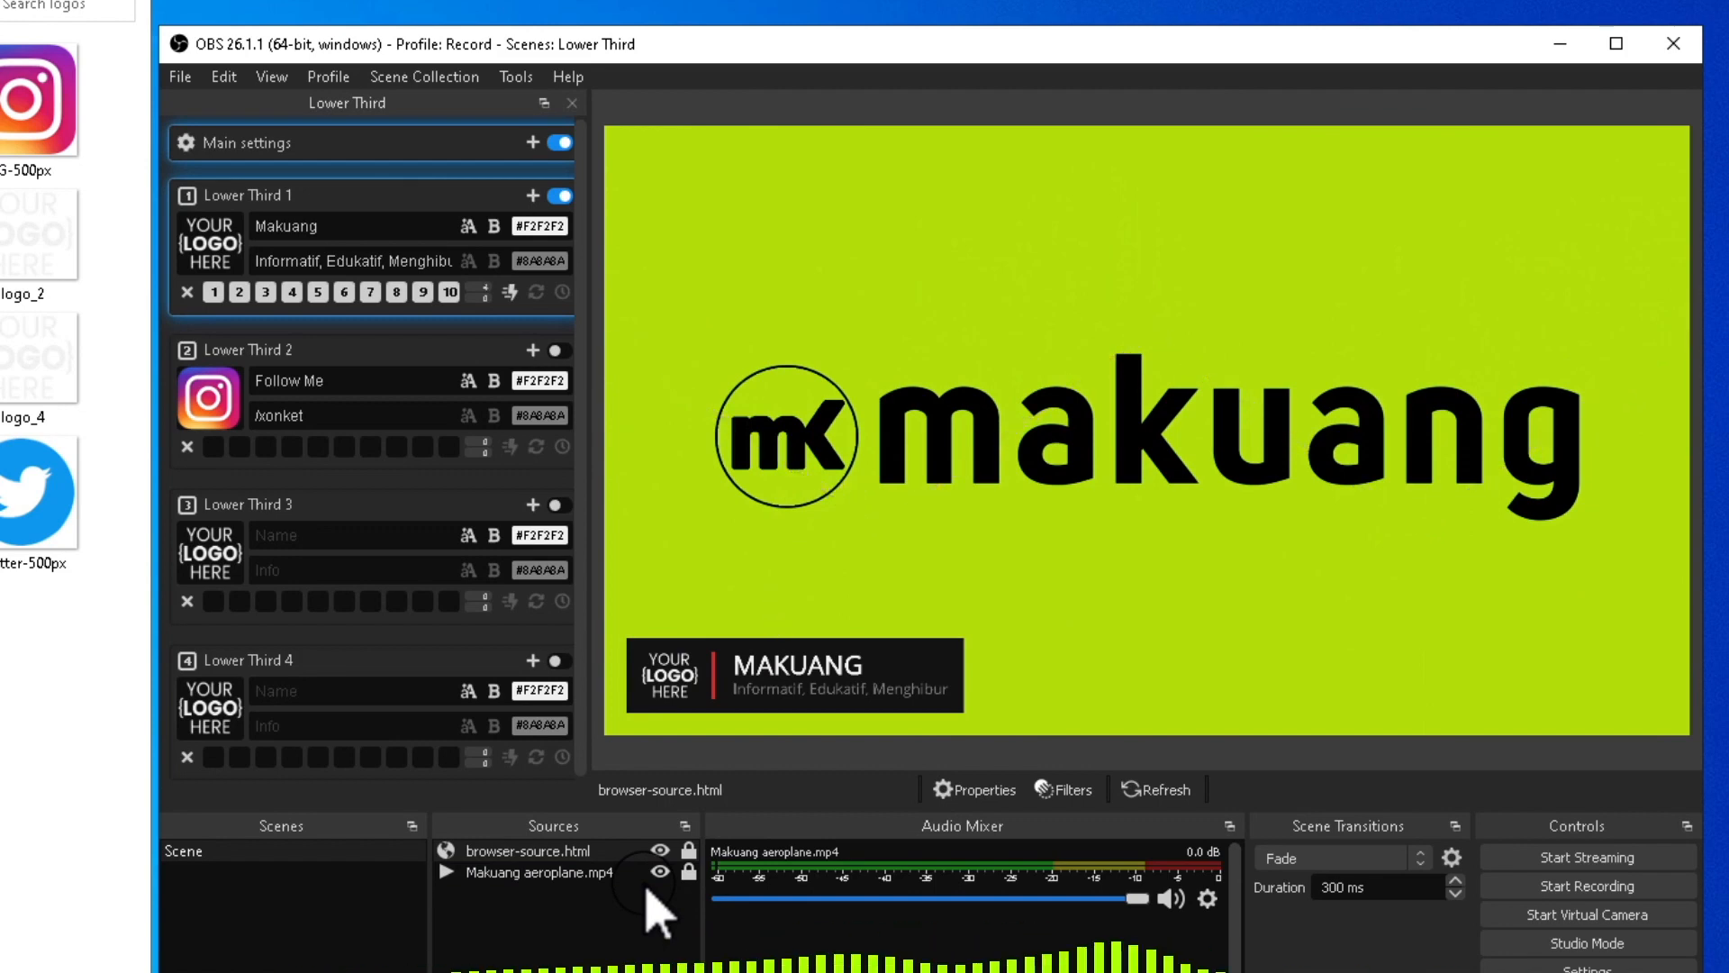
- Set the Lower Third 1 logo to the round black mK image from D:/OBS/Animated-Lower-Thirds/logos
click(204, 242)
click(409, 322)
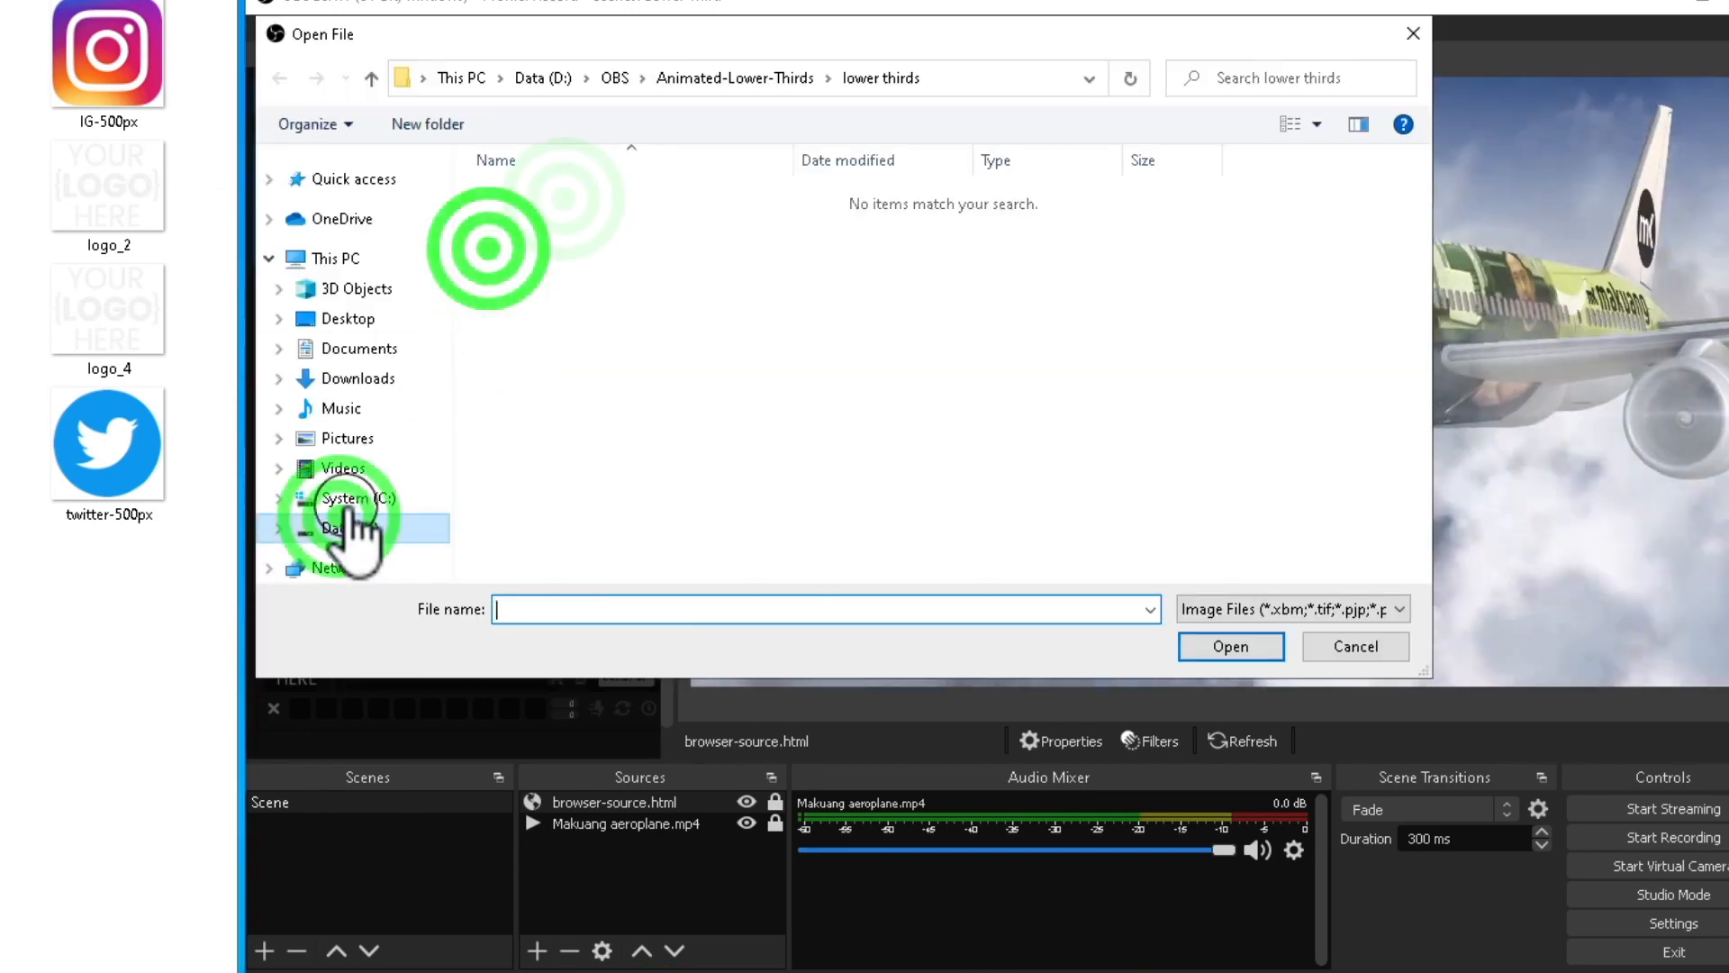
click(341, 520)
double_click(490, 249)
double_click(565, 194)
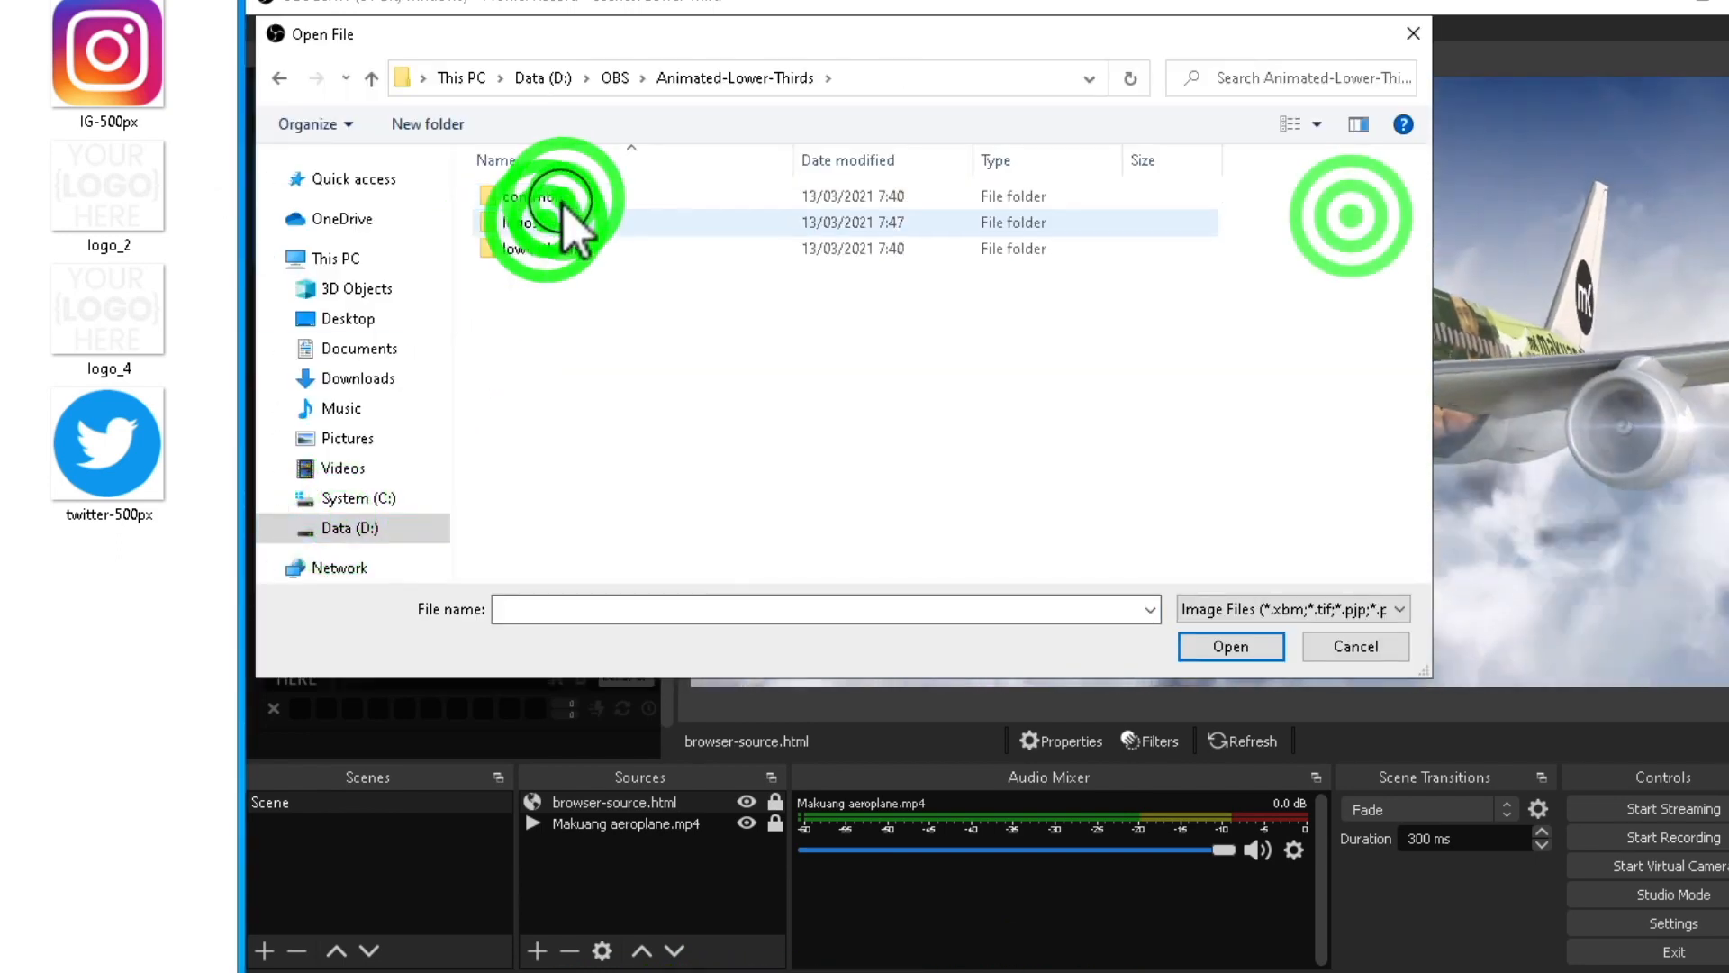
double_click(544, 218)
double_click(1351, 216)
click(381, 602)
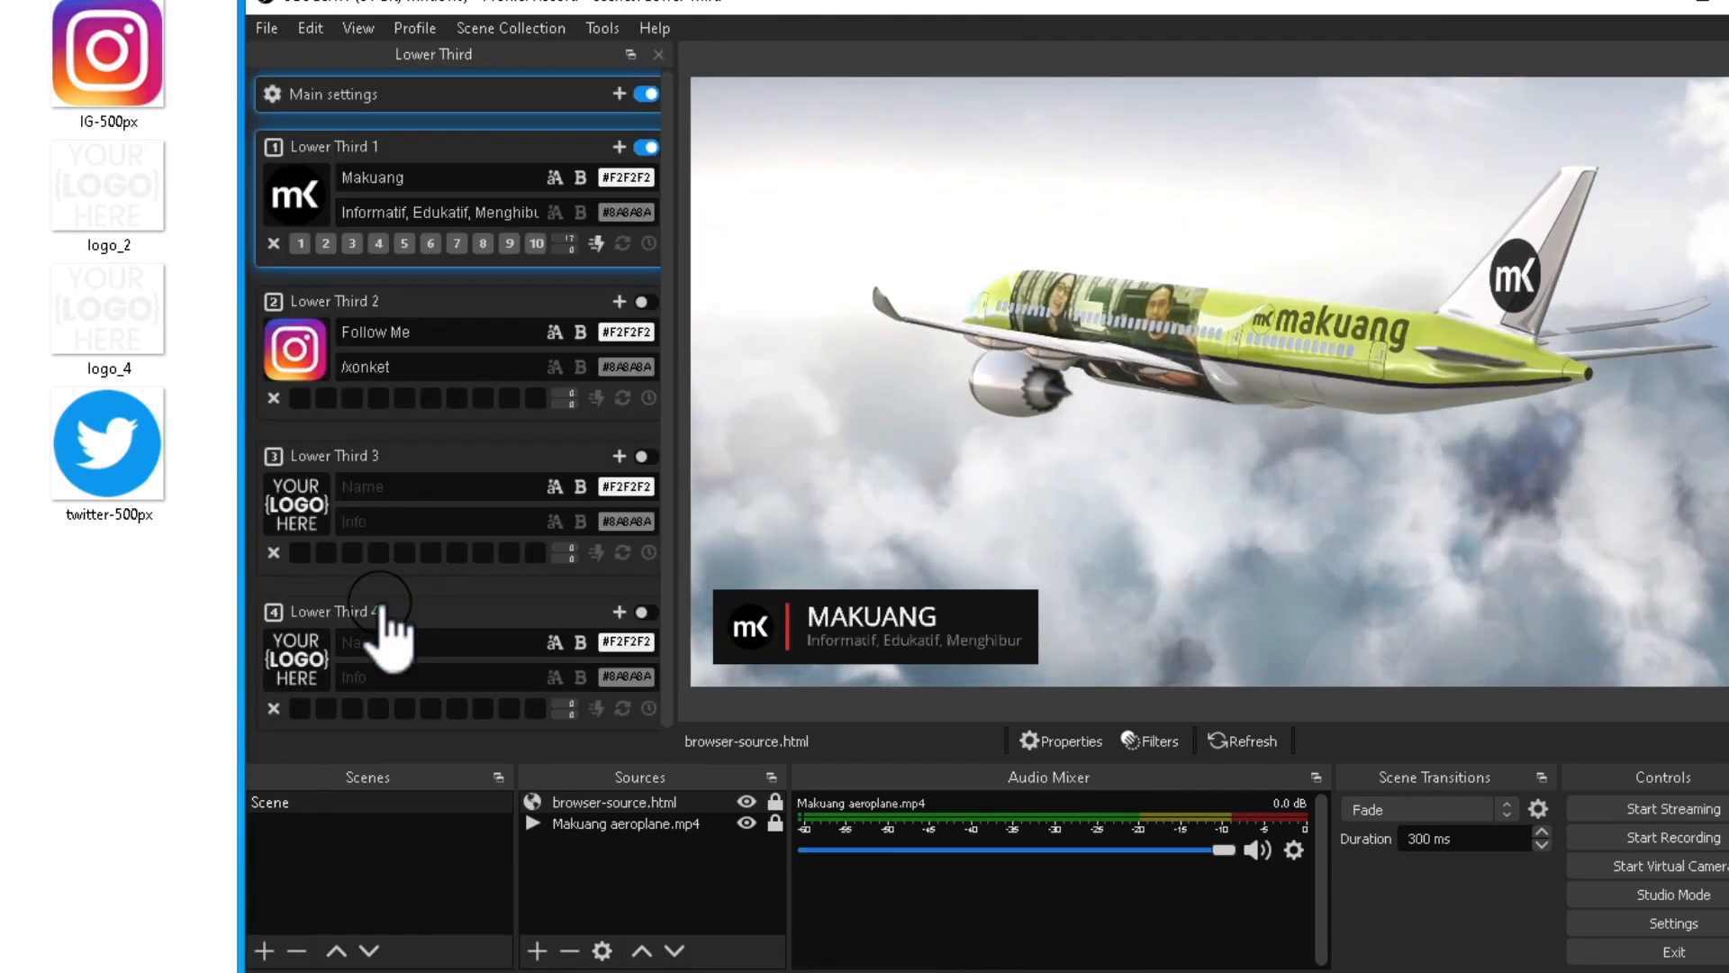